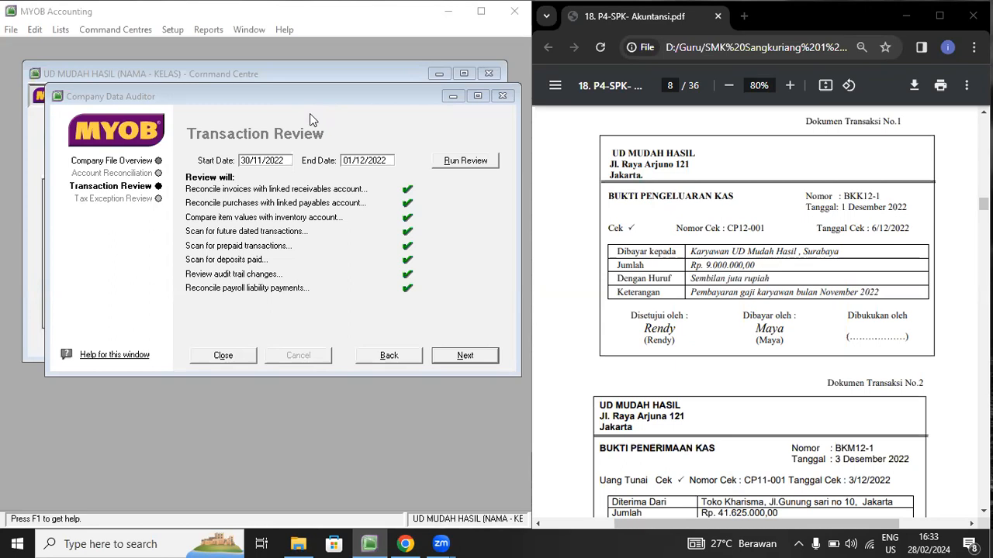
Close the Company Data Auditor to return to the Command Centre
{"action": "left_click", "coordinate": [307, 107]}
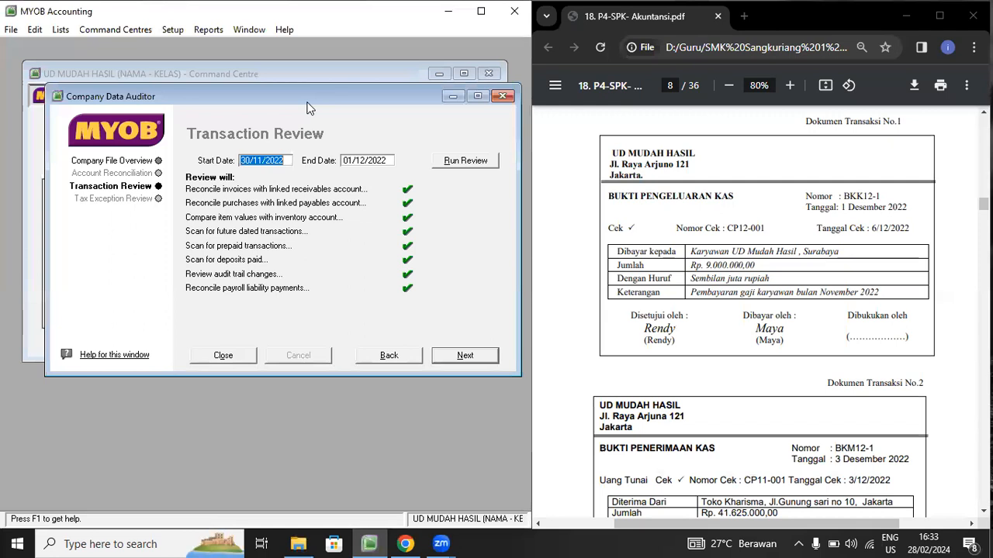
{"action": "left_click", "coordinate": [760, 238]}
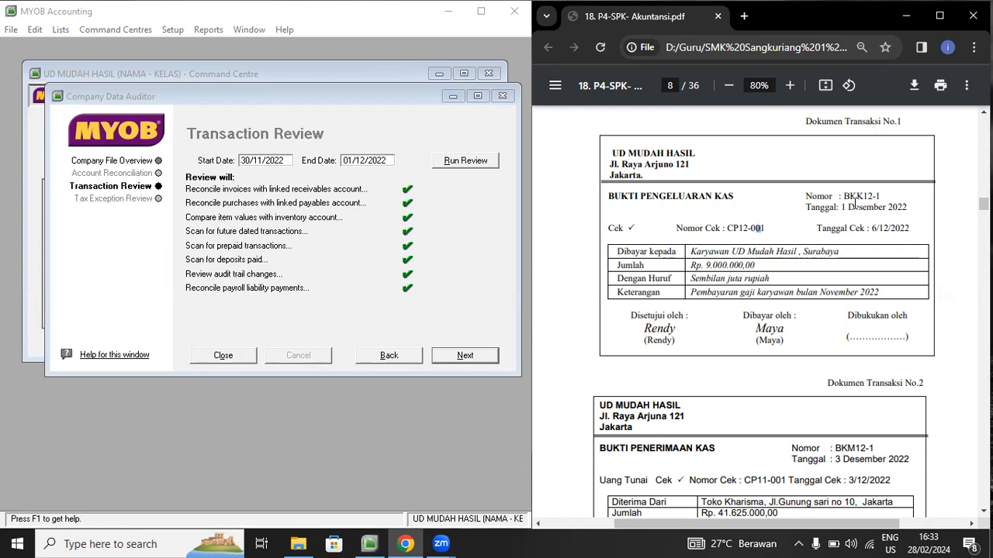
{"action": "left_click", "coordinate": [300, 96]}
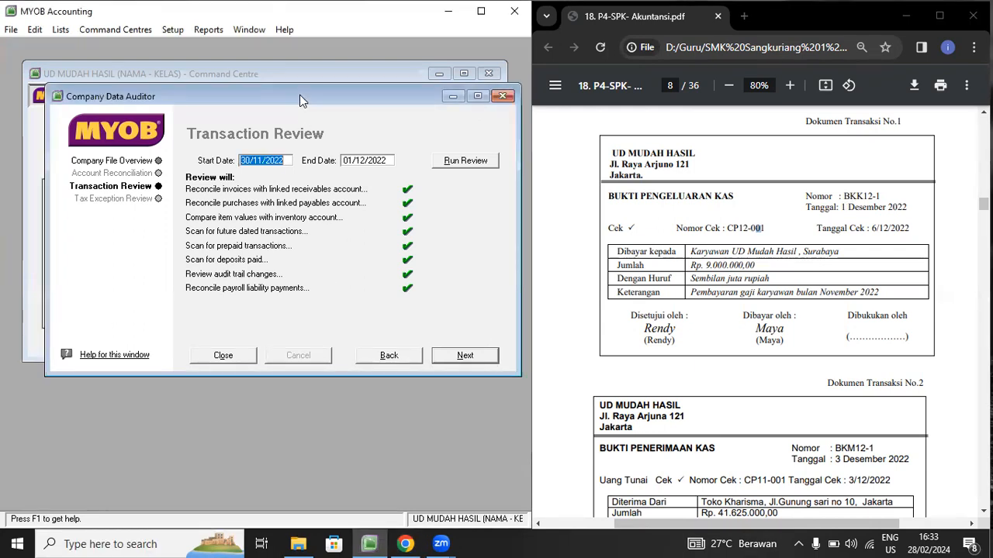
{"action": "left_click", "coordinate": [235, 355]}
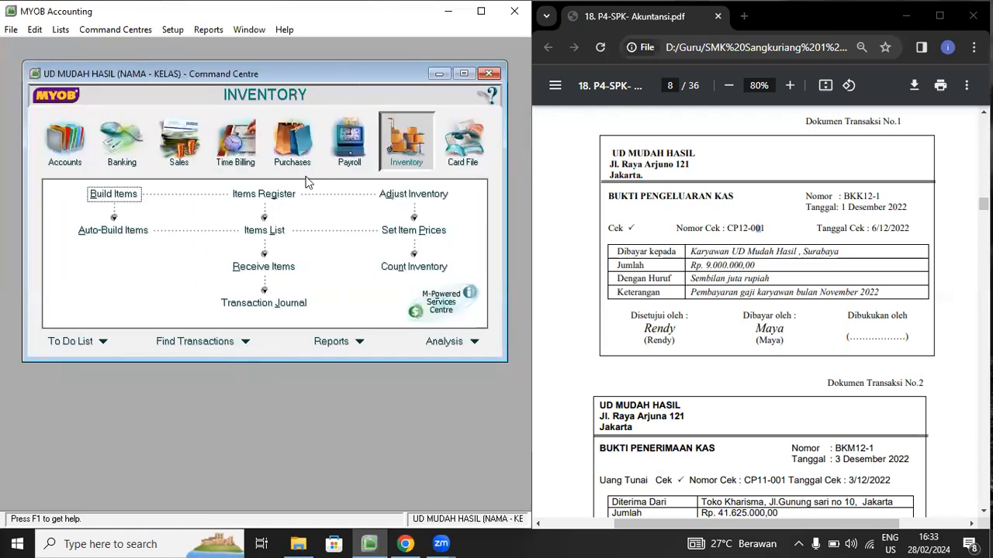
Look through the command centre modules from Accounts to Card File
{"action": "left_click", "coordinate": [66, 143]}
{"action": "left_click", "coordinate": [131, 151]}
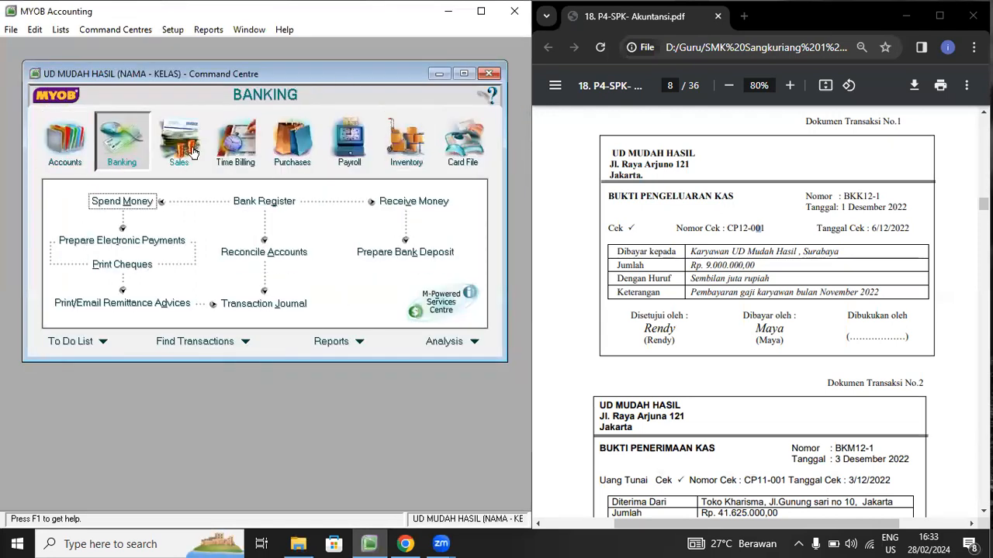
{"action": "left_click", "coordinate": [179, 144]}
{"action": "left_click", "coordinate": [236, 143]}
{"action": "left_click", "coordinate": [292, 144]}
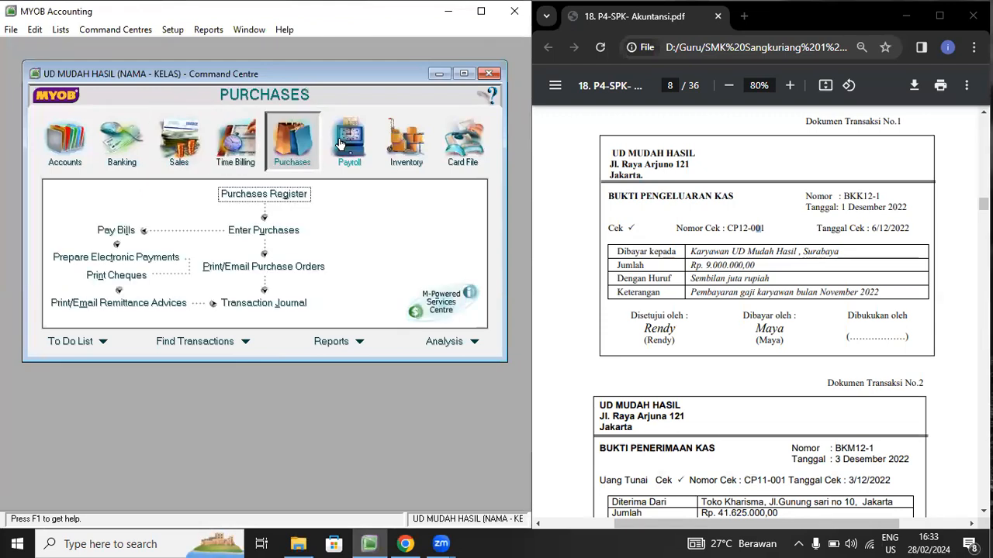
{"action": "left_click", "coordinate": [342, 142]}
{"action": "left_click", "coordinate": [407, 142]}
{"action": "left_click", "coordinate": [463, 142]}
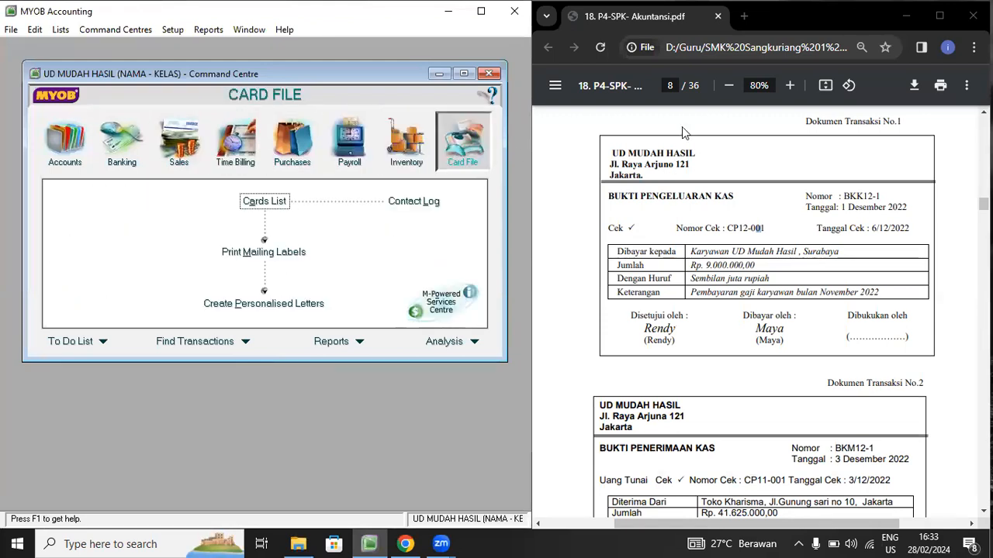
{"action": "left_click", "coordinate": [682, 128]}
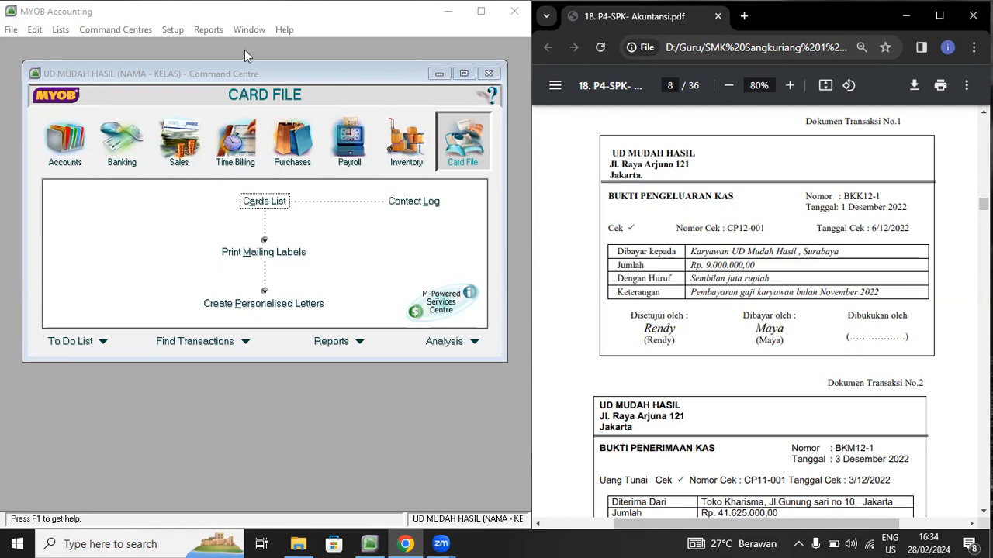
Start a Spend Money entry from the Banking command centre and turn off Tax Inclusive
{"action": "left_click", "coordinate": [198, 74]}
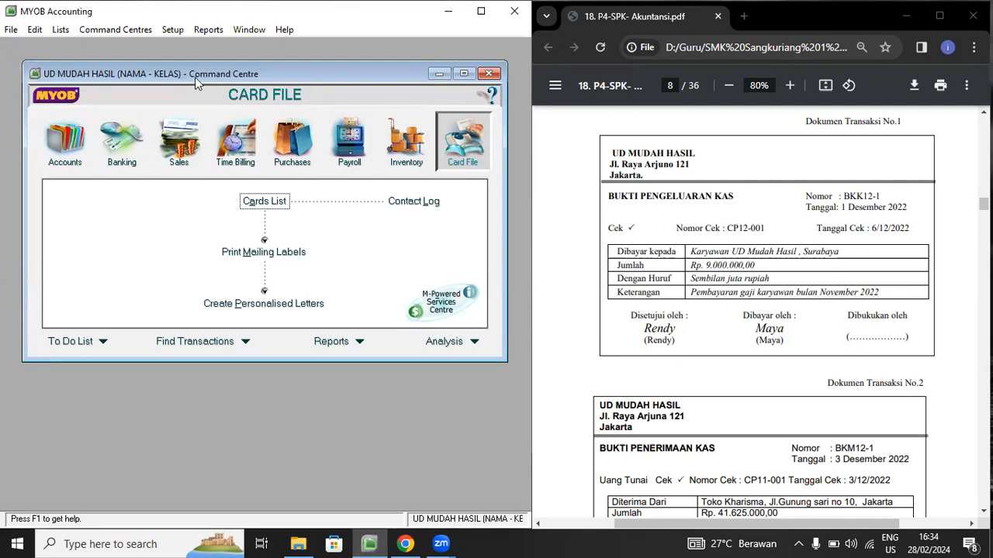
{"action": "left_click", "coordinate": [124, 158]}
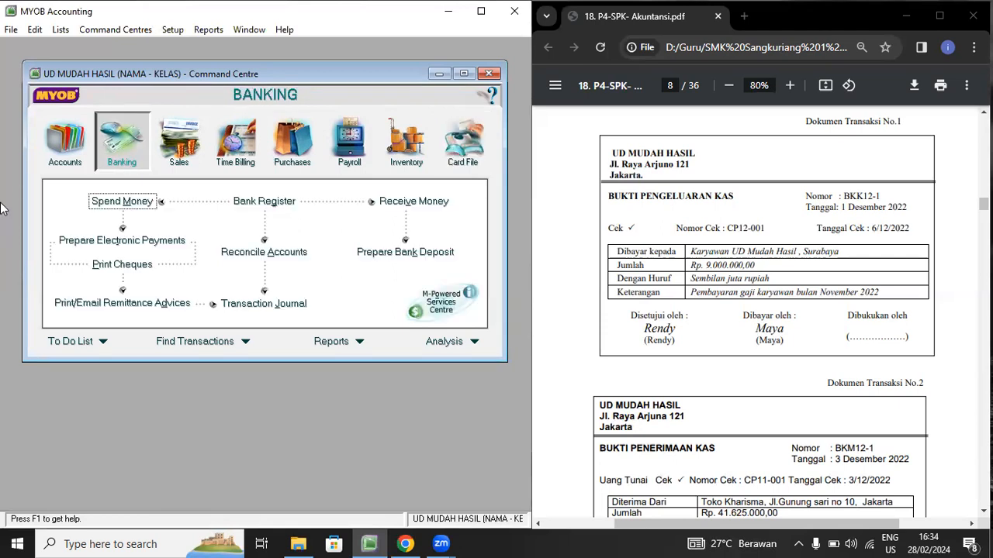
{"action": "left_click", "coordinate": [112, 202]}
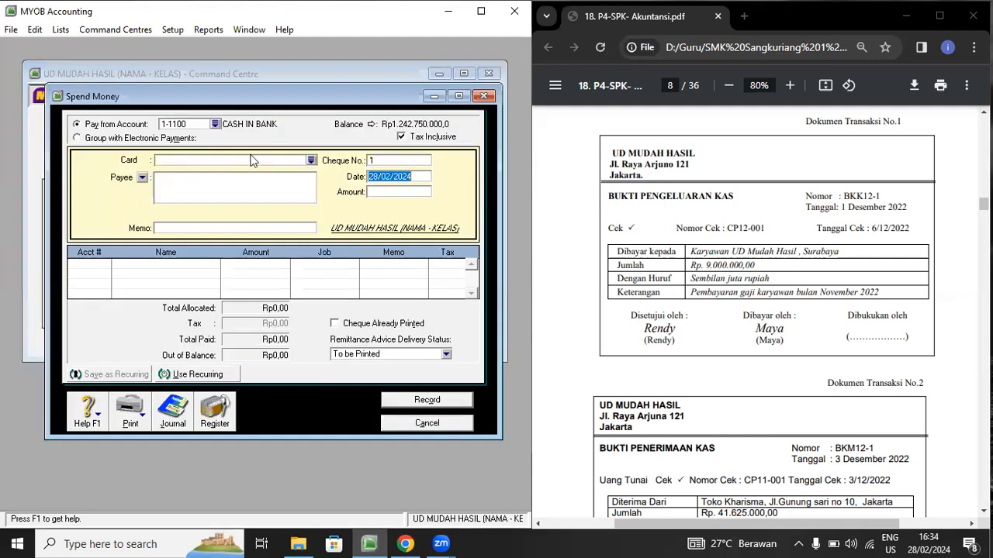
{"action": "left_click", "coordinate": [400, 137]}
Enter KARYAWAN UD MUDAH HASIL as the payee and PEMBAYARAN GAJI BULAN NOV as the memo
{"action": "left_click", "coordinate": [174, 187]}
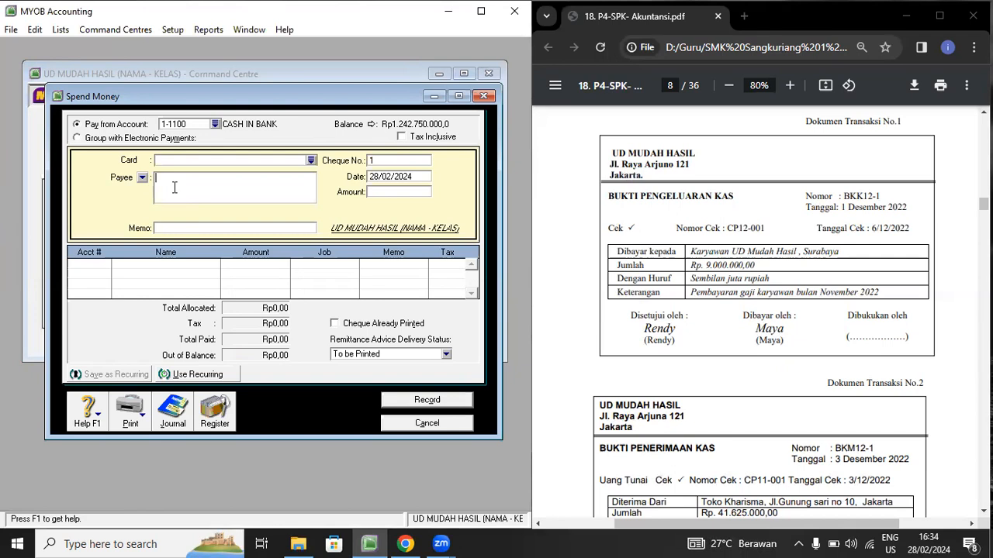
{"action": "type", "text": "KARYAWAN UD MUDAH HASIL"}
{"action": "key", "text": "Tab"}
{"action": "type", "text": "PEMBAYAR"}
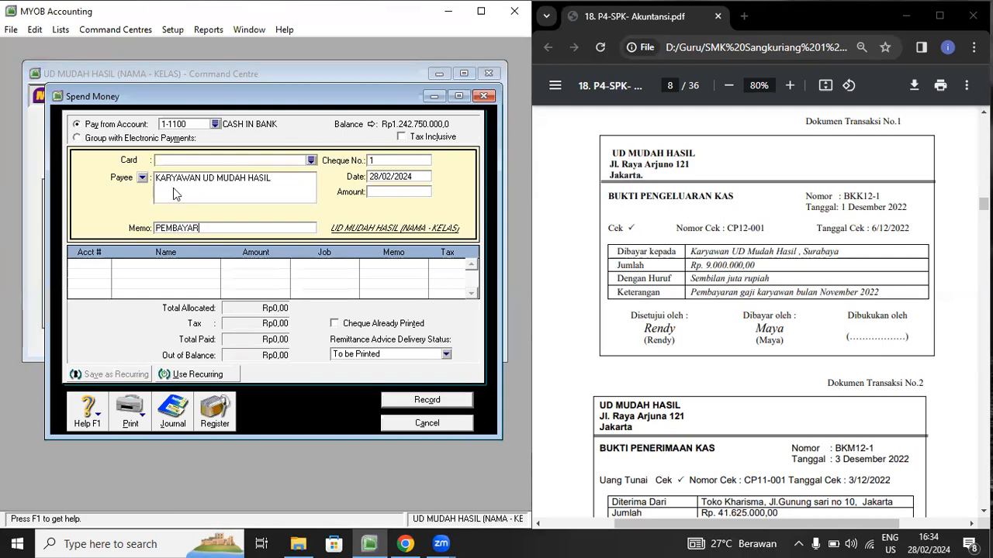
{"action": "type", "text": "AN GAJI BULAN NOV"}
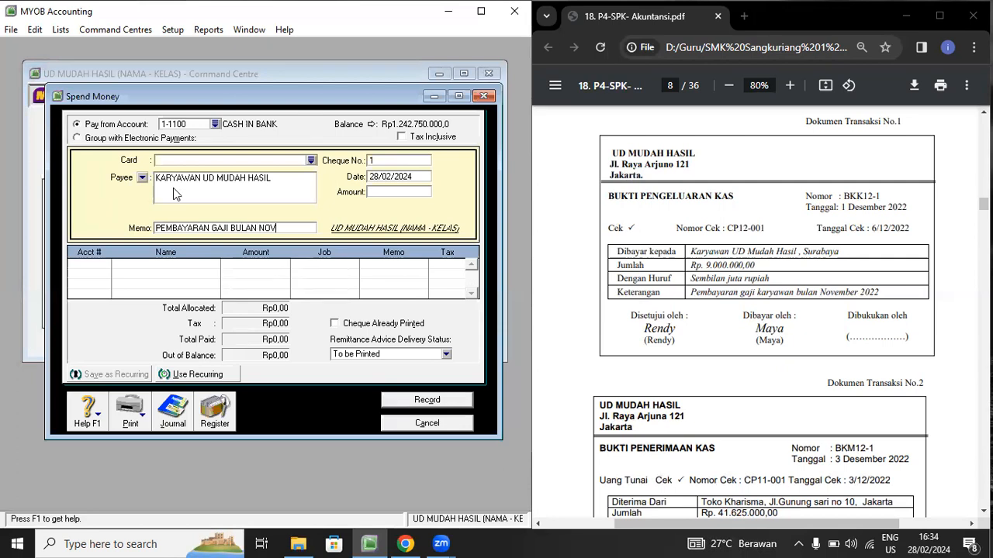
Set the payment's cheque number to BKK12-1, the date to 01/12/2022 and the amount to Rp9.000.000
{"action": "left_click", "coordinate": [404, 161]}
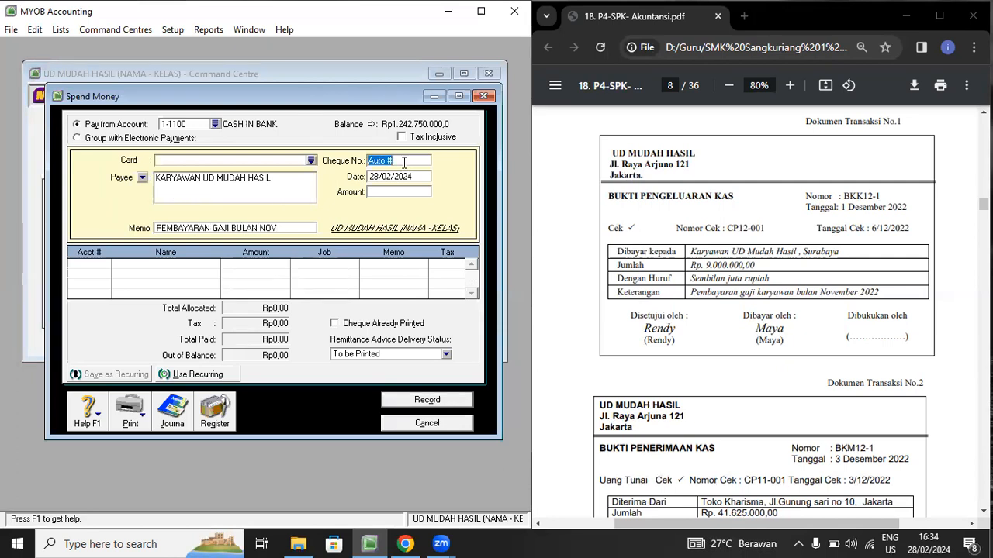
{"action": "type", "text": "BKK12-1"}
{"action": "key", "text": "Tab"}
{"action": "type", "text": "01/12/2022"}
{"action": "key", "text": "Tab"}
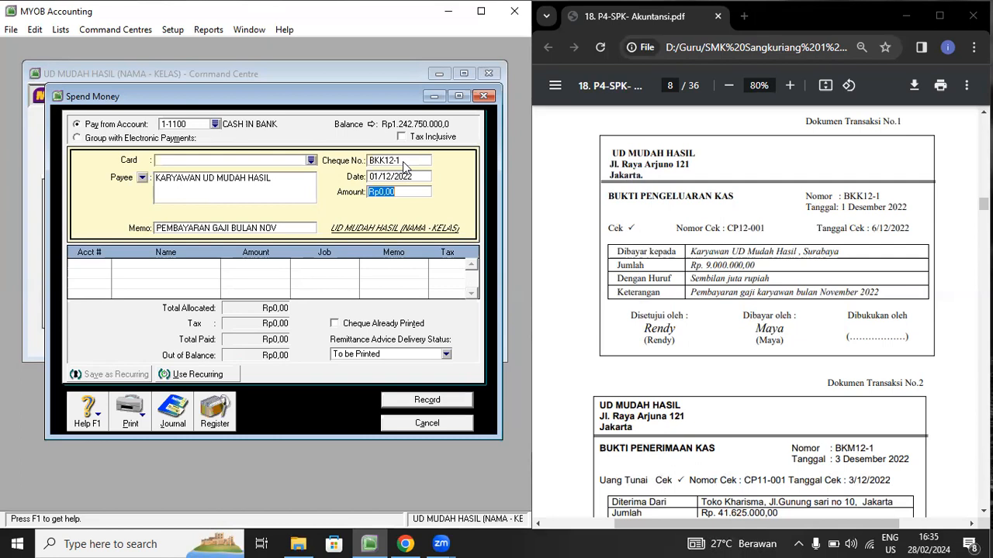
{"action": "type", "text": "9000000"}
Allocate the Rp9.000.000 payment to account 2-1200 EXPENSE PAYABLE
{"action": "left_click", "coordinate": [84, 265]}
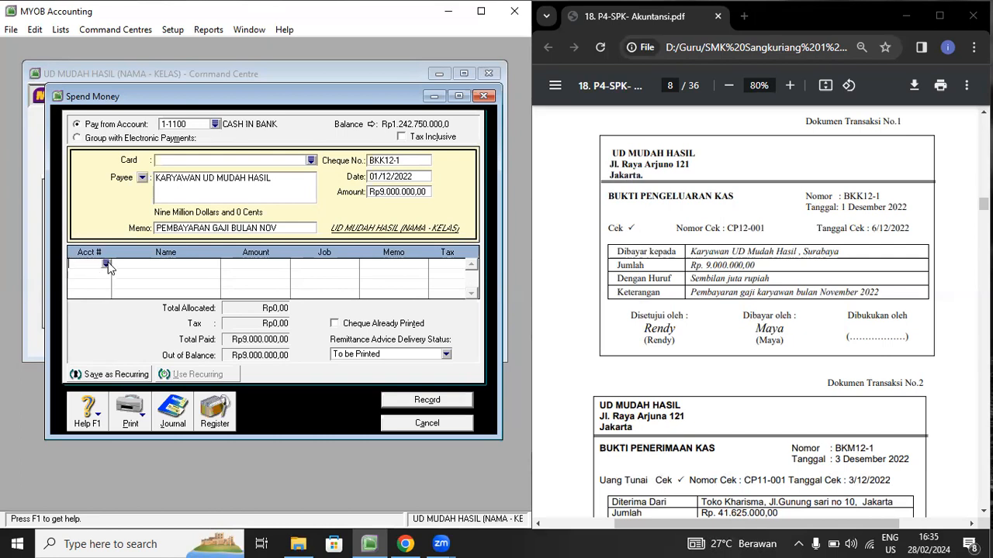
{"action": "left_click", "coordinate": [105, 265]}
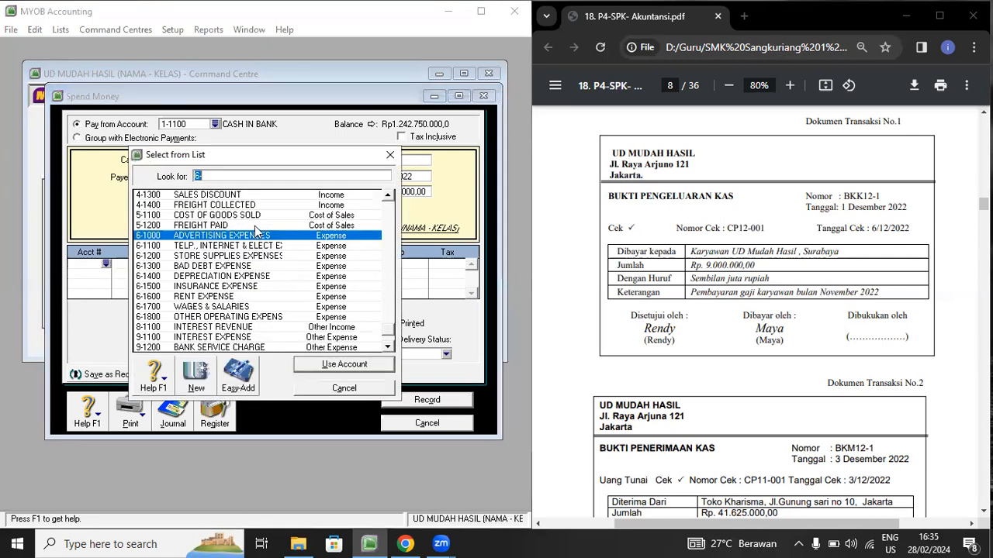
{"action": "type", "text": "2"}
{"action": "double_click", "coordinate": [261, 204]}
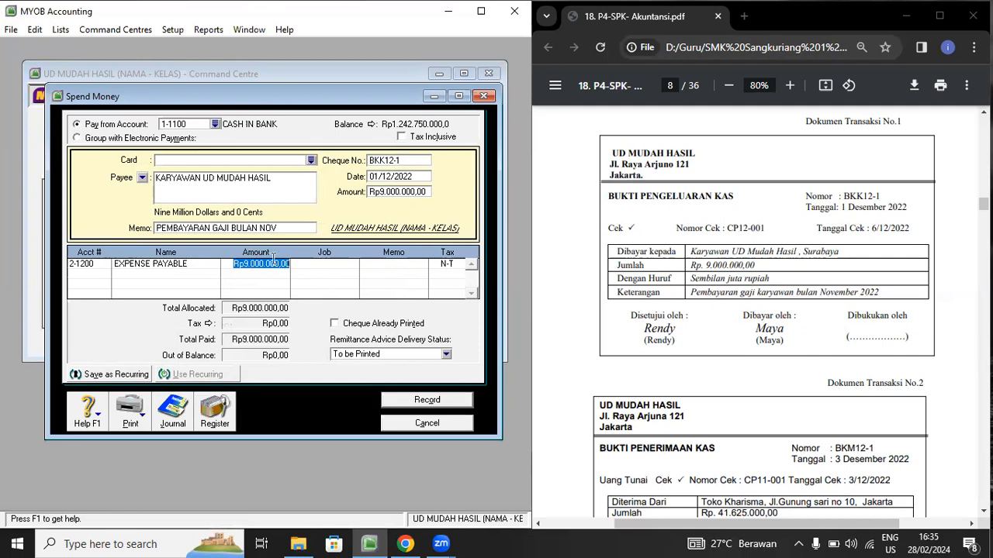
{"action": "key", "text": "Return"}
{"action": "left_click", "coordinate": [244, 265]}
Check the Spend Money journal in the transaction recap and record the payment
{"action": "left_click", "coordinate": [666, 207]}
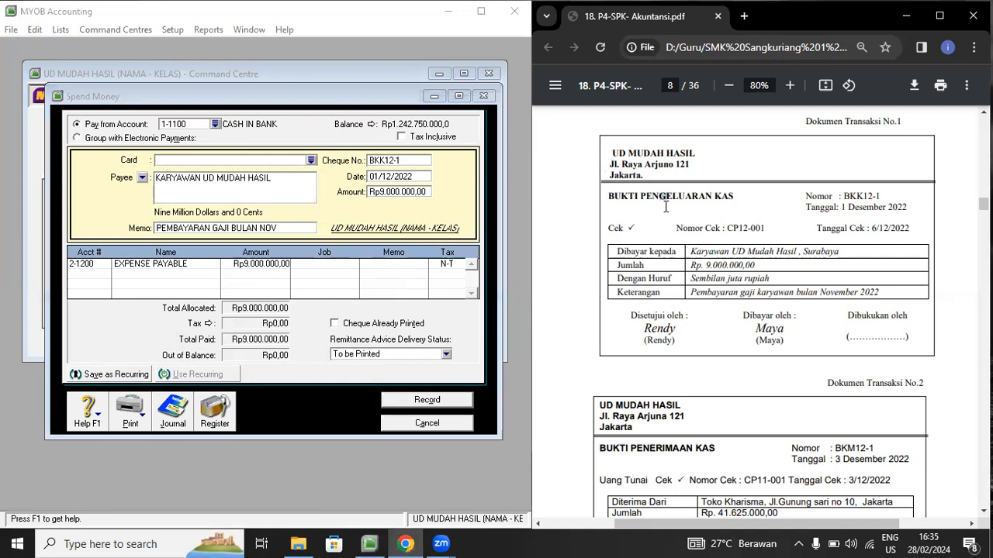
{"action": "left_click", "coordinate": [335, 103]}
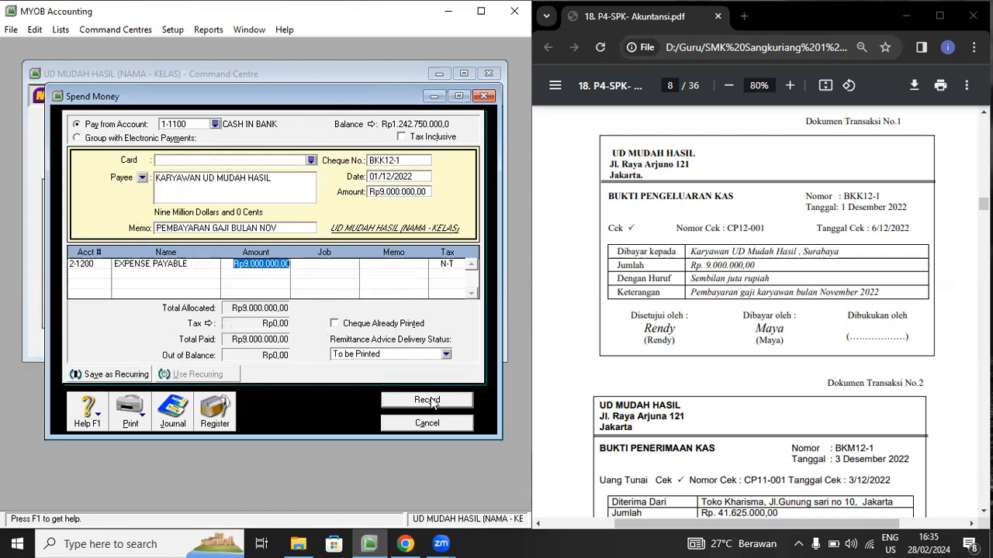
{"action": "key", "text": "ctrl+r"}
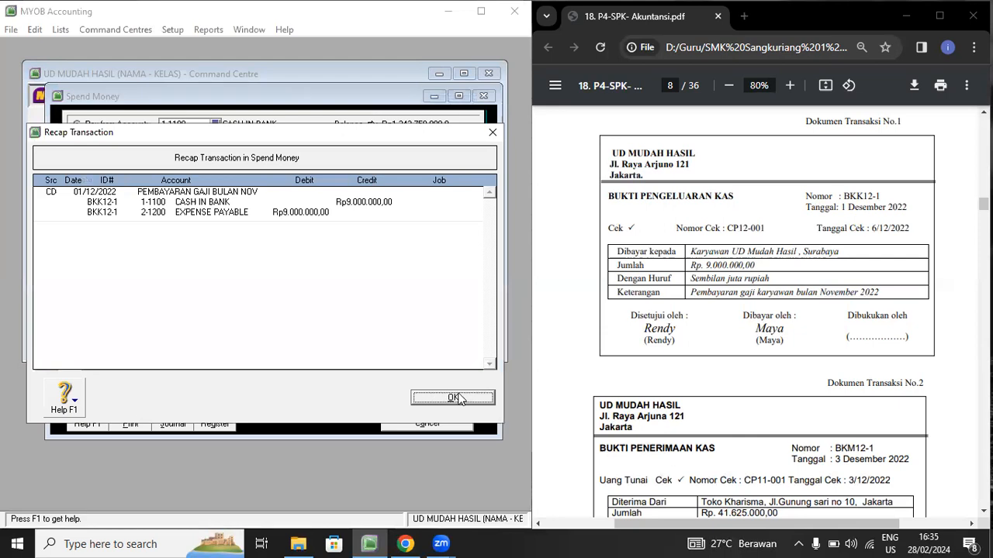
{"action": "left_click", "coordinate": [439, 402]}
{"action": "left_click", "coordinate": [439, 398]}
Bring up Dokumen Transaksi No.2 in the PDF and close the Spend Money window
{"action": "left_click", "coordinate": [695, 382]}
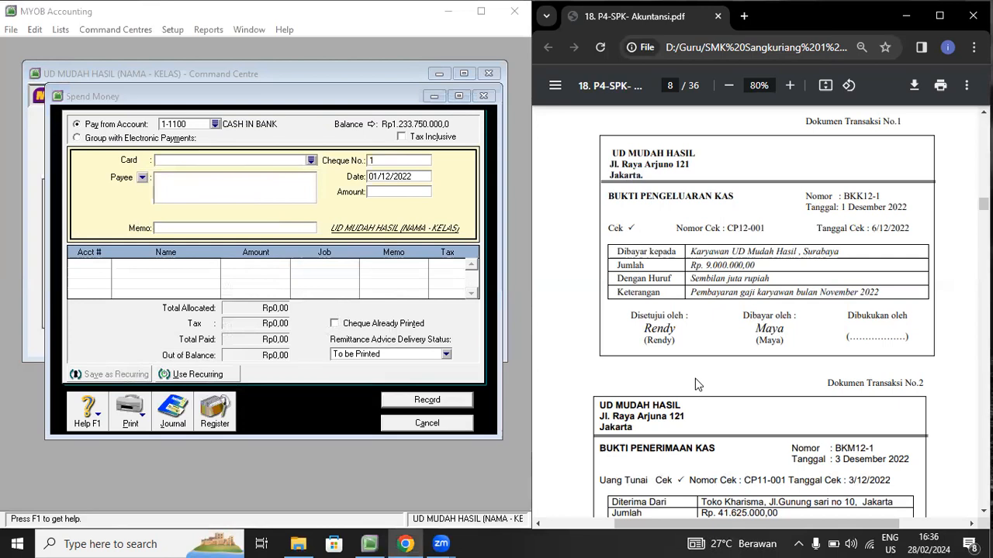
{"action": "scroll", "coordinate": [695, 380], "scroll_direction": "down", "scroll_amount": 3}
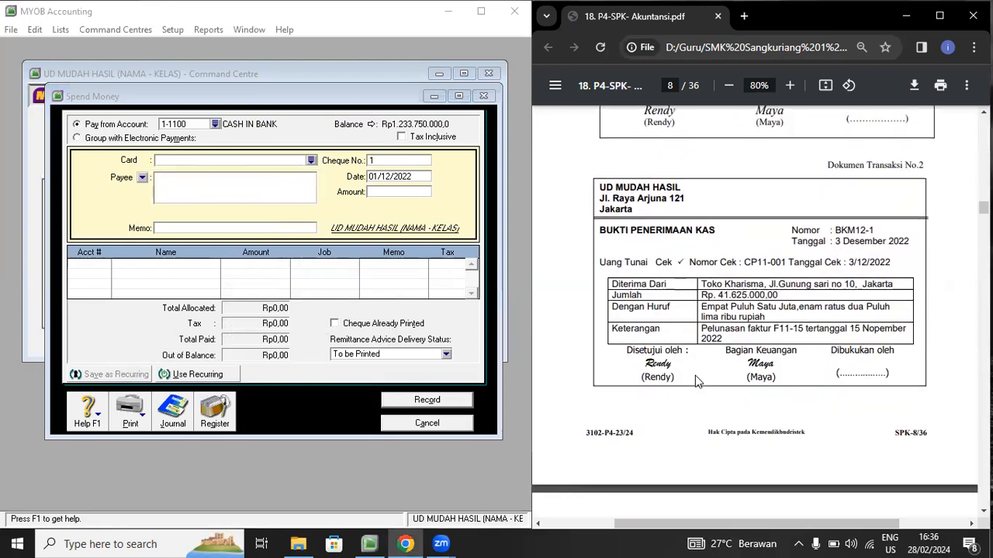
{"action": "left_click", "coordinate": [352, 107]}
{"action": "left_click", "coordinate": [408, 429]}
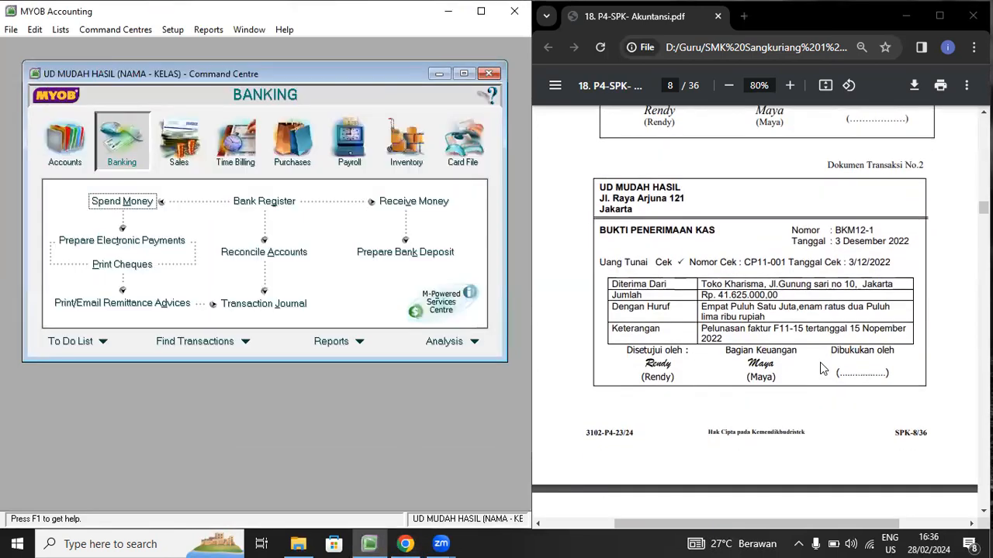
Open Receive Payments from the Sales command centre and select TOKO KARISMA as the customer
{"action": "left_click", "coordinate": [787, 333]}
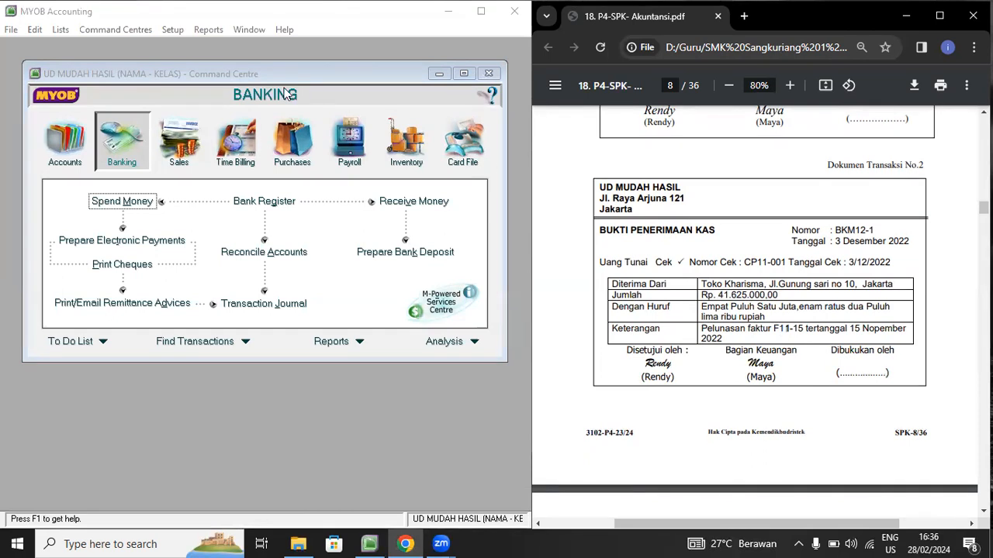
{"action": "left_click", "coordinate": [225, 73]}
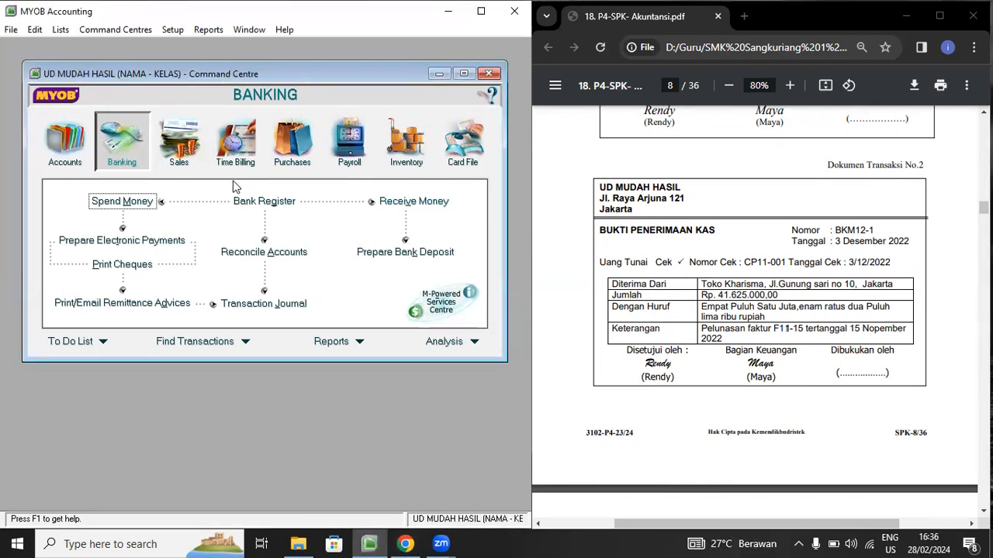
{"action": "left_click", "coordinate": [179, 159]}
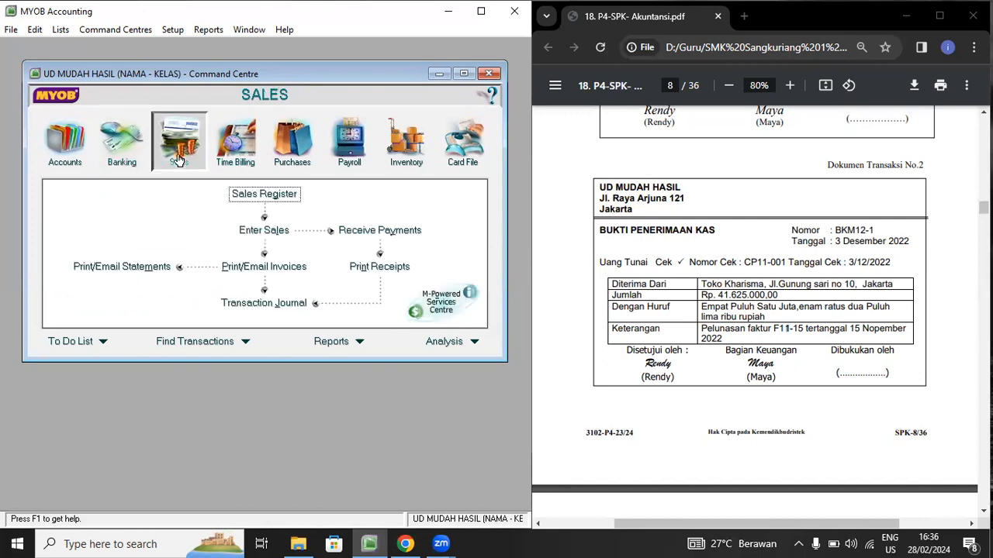
{"action": "left_click", "coordinate": [377, 231]}
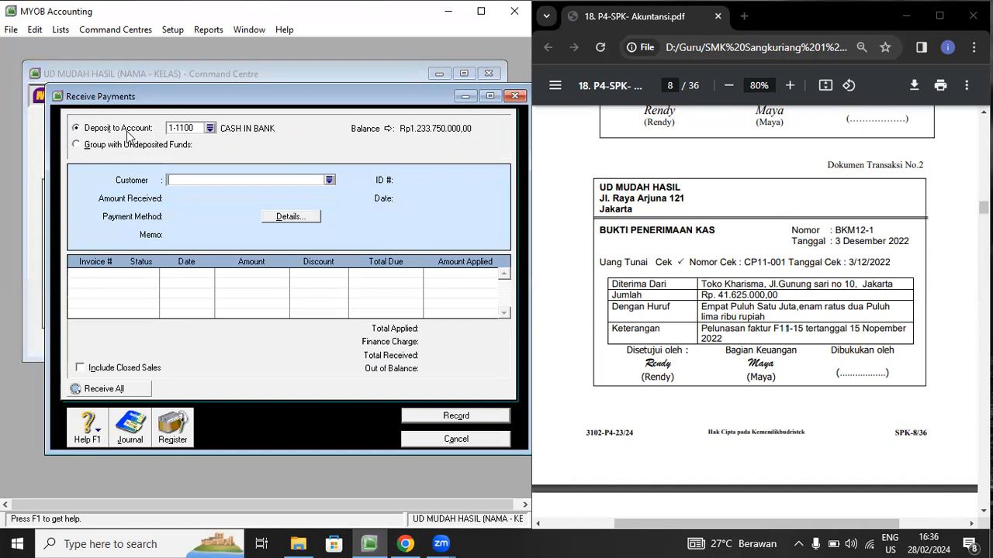
{"action": "left_click", "coordinate": [329, 180]}
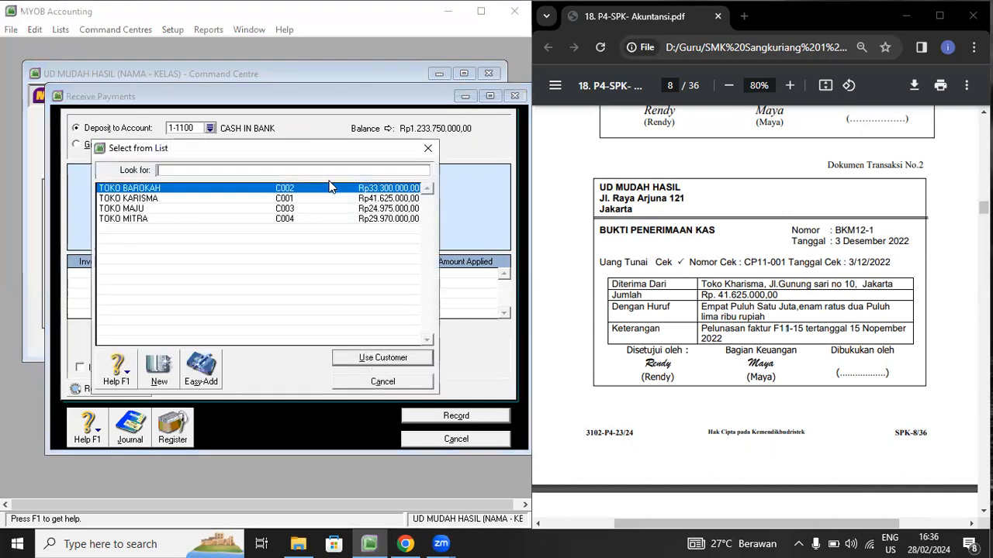
{"action": "double_click", "coordinate": [183, 199]}
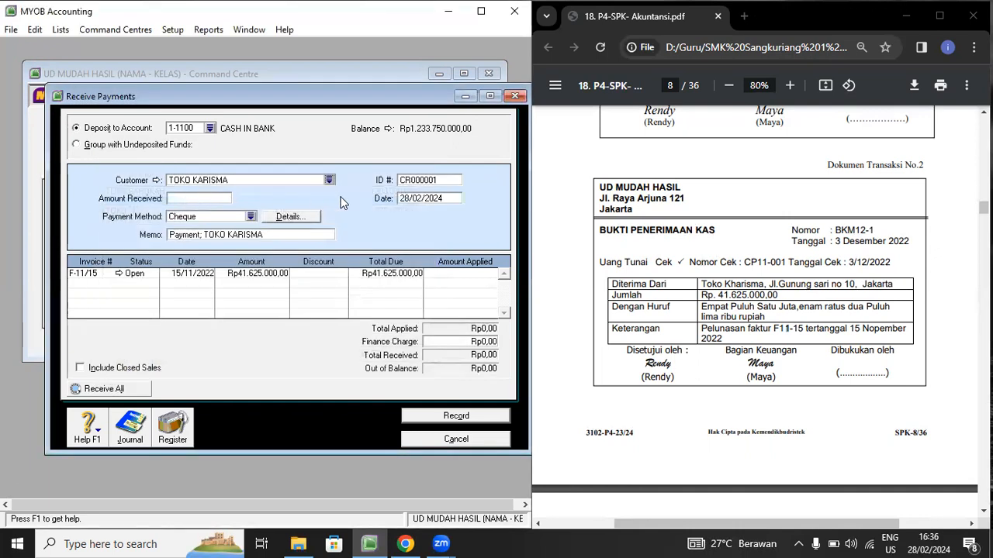
Enter Rp41.625.000 as the amount received and PELUNASAN FAKTUR as the memo
{"action": "left_click", "coordinate": [206, 196]}
{"action": "type", "text": "41625000"}
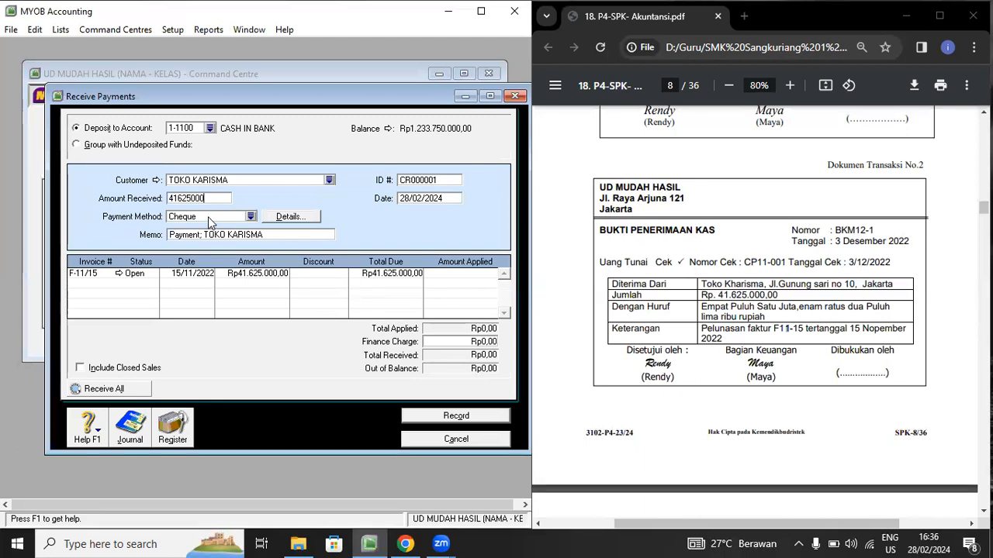
{"action": "left_click", "coordinate": [215, 235]}
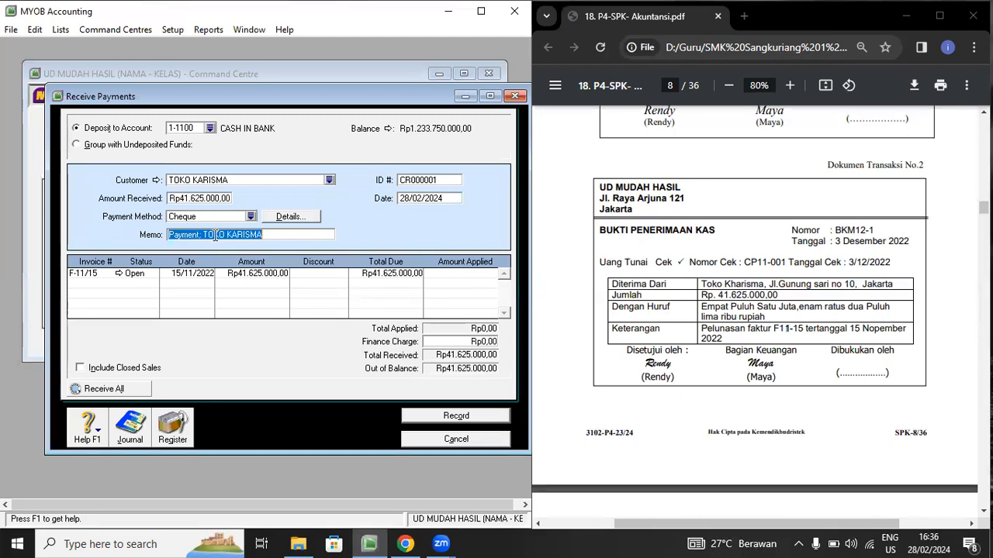
{"action": "type", "text": "PELUNAS"}
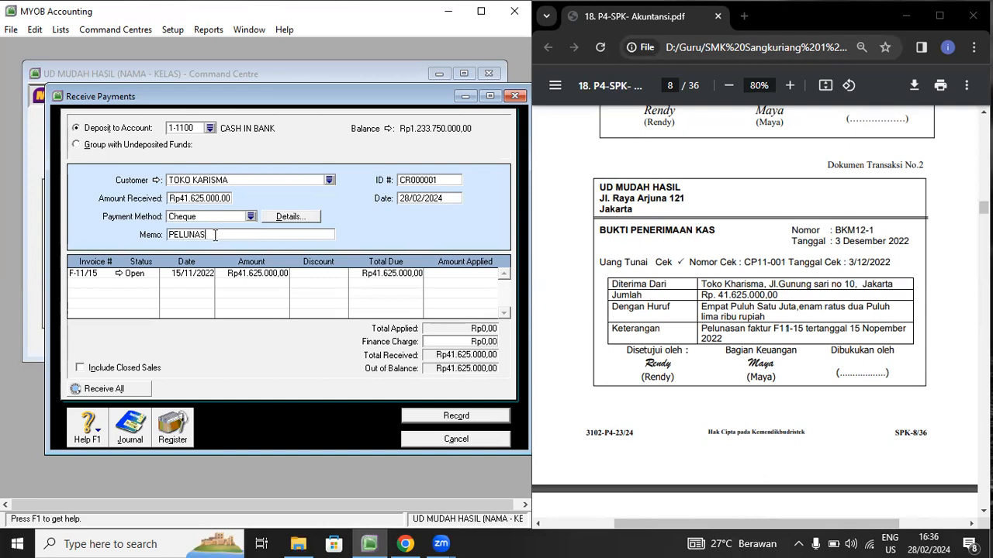
{"action": "type", "text": "AN FAKTUR"}
Set the receipt's ID to BKM12-1 and its date to 03/12/2022
{"action": "left_click", "coordinate": [418, 182]}
{"action": "type", "text": "BKM12-1"}
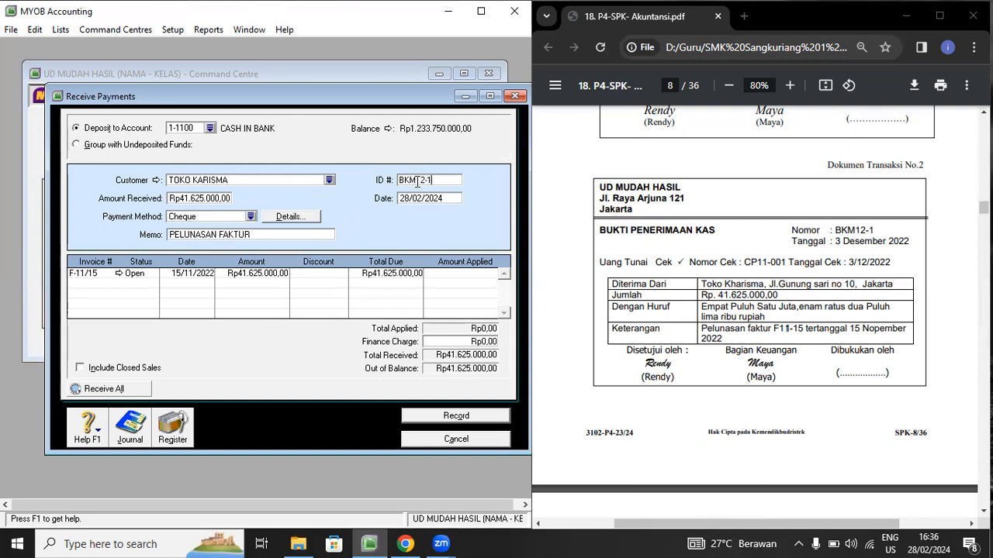
{"action": "key", "text": "Tab"}
{"action": "type", "text": "03/12/2022"}
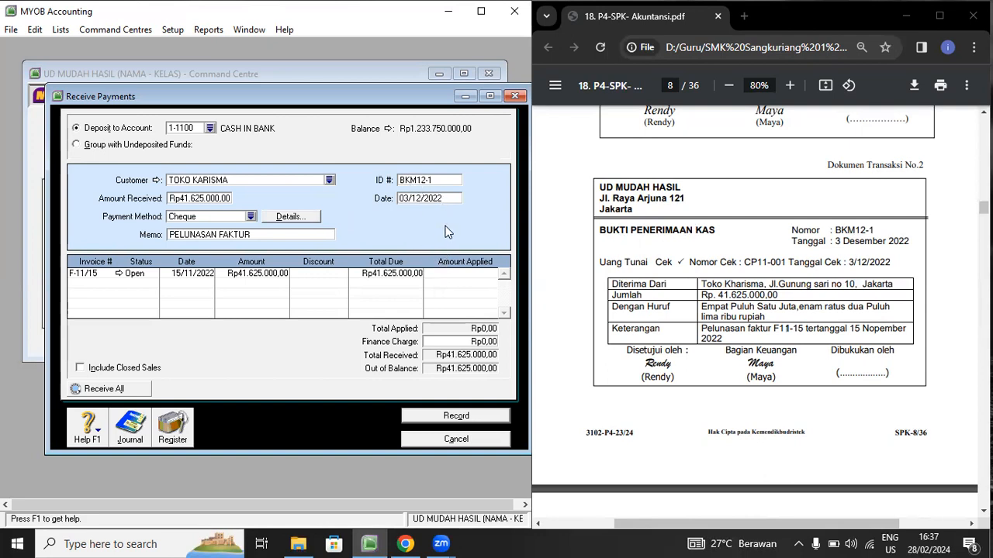
Apply the received Rp41.625.000 to TOKO KARISMA's open invoice F-11/15
{"action": "left_click", "coordinate": [454, 274]}
{"action": "key", "text": "Tab"}
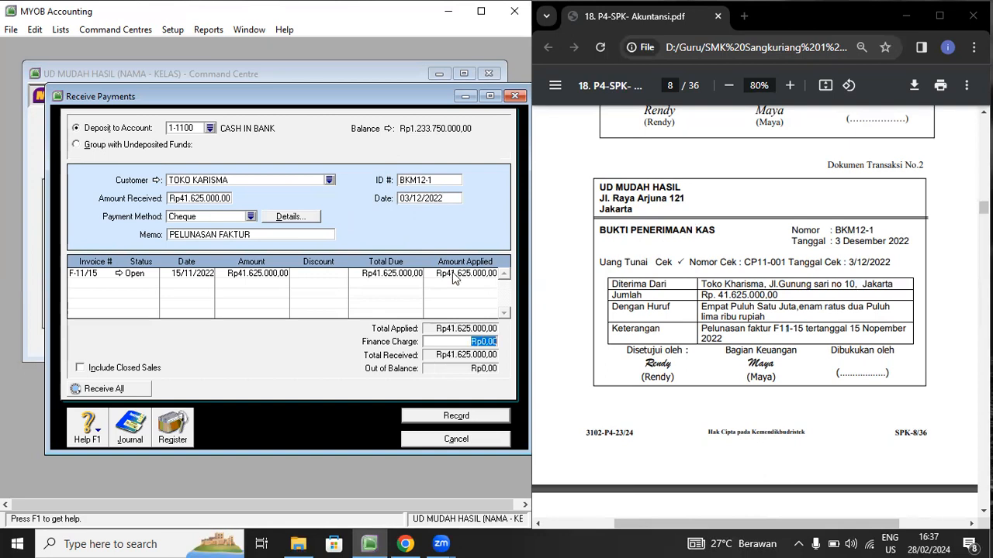
{"action": "key", "text": "Tab"}
Check the Receive Payments journal in the transaction recap and record the payment
{"action": "key", "text": "ctrl+r"}
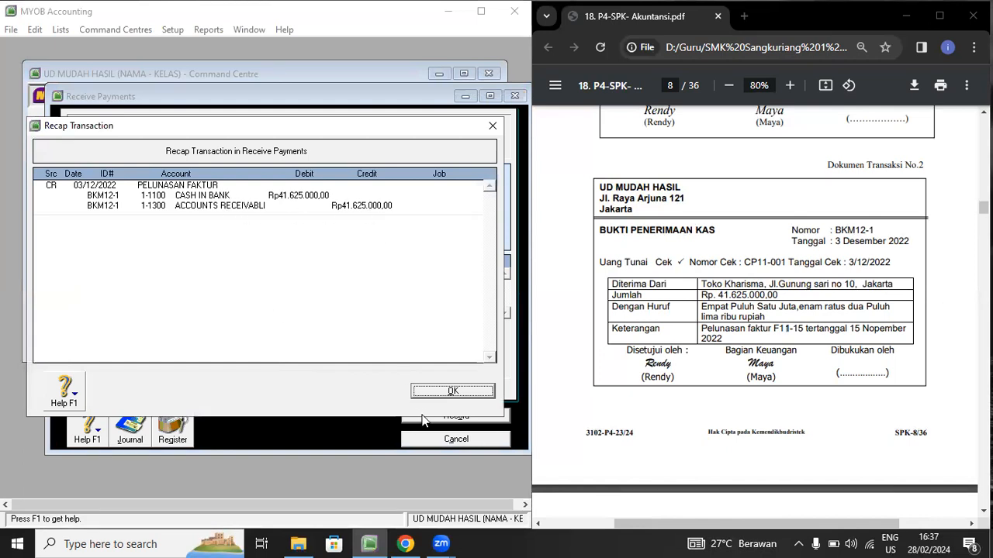
{"action": "left_click", "coordinate": [441, 392]}
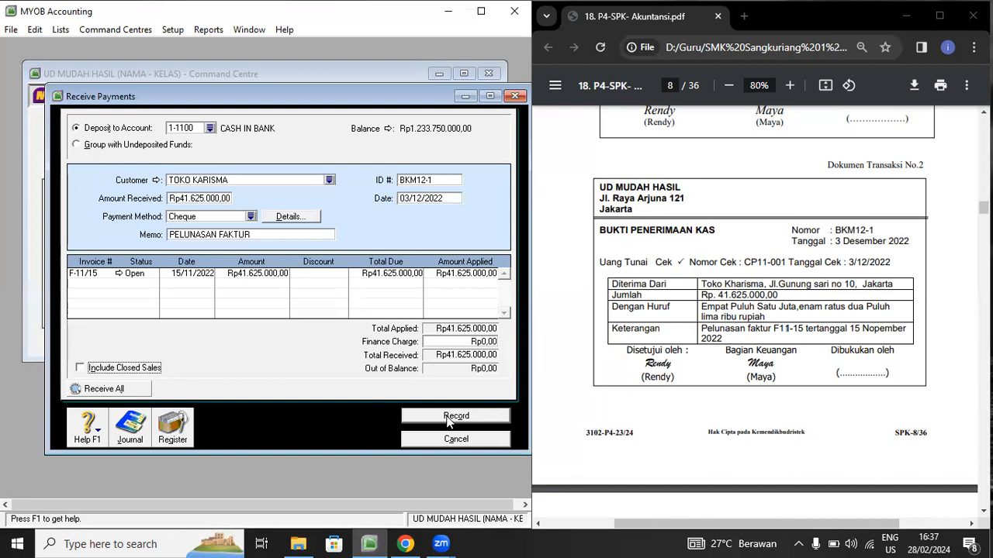
{"action": "left_click", "coordinate": [450, 417]}
Close the Receive Payments window and bring up Dokumen Transaksi No.3 in the PDF
{"action": "left_click", "coordinate": [455, 442]}
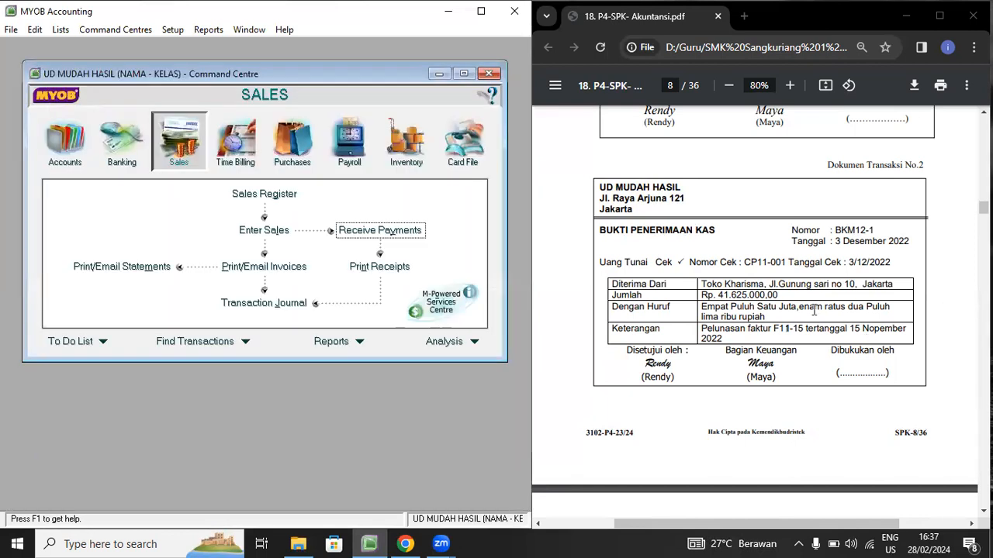
{"action": "scroll", "coordinate": [791, 305], "scroll_direction": "down", "scroll_amount": 3}
{"action": "scroll", "coordinate": [791, 306], "scroll_direction": "down", "scroll_amount": 2}
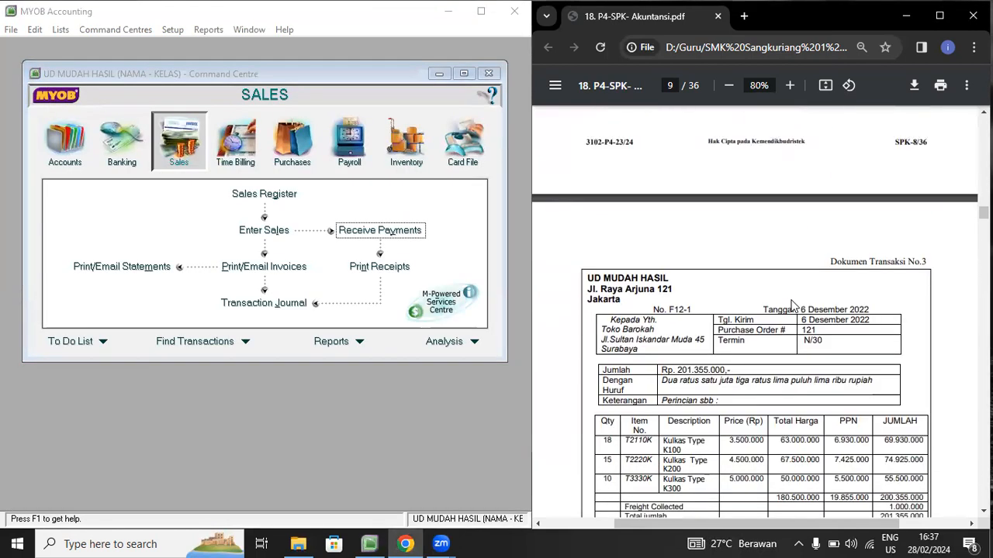
{"action": "scroll", "coordinate": [791, 304], "scroll_direction": "down", "scroll_amount": 1}
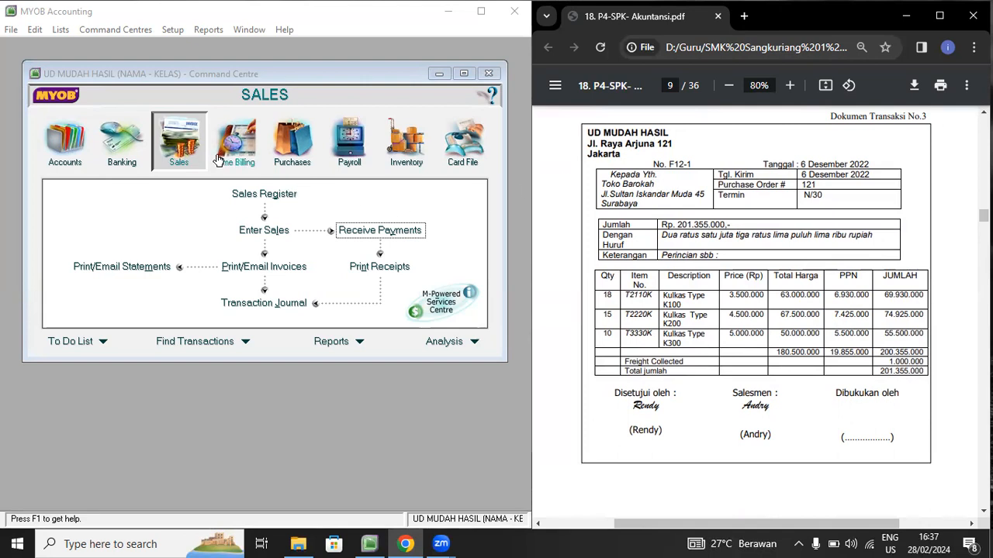
Open a new sales invoice, switch it to the Item layout and select TOKO BAROKAH as the customer
{"action": "left_click", "coordinate": [248, 235]}
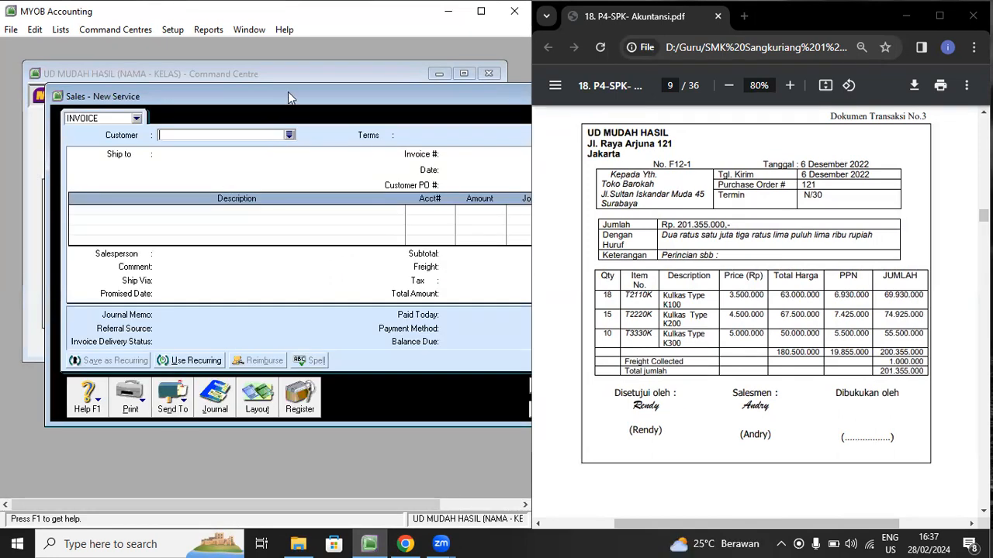
{"action": "left_click_drag", "start_coordinate": [281, 89], "coordinate": [254, 88]}
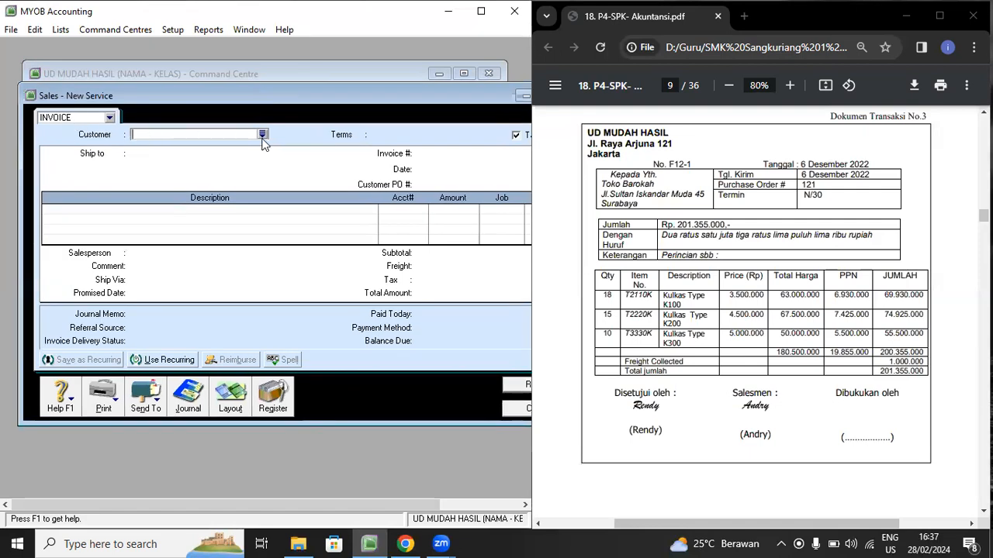
{"action": "left_click", "coordinate": [227, 401]}
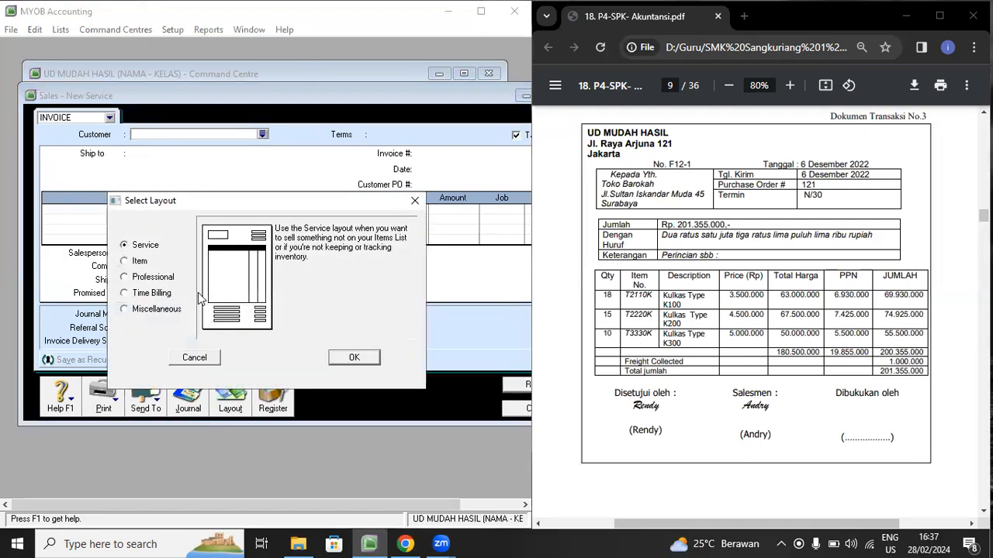
{"action": "key", "text": "Down"}
{"action": "left_click", "coordinate": [351, 357]}
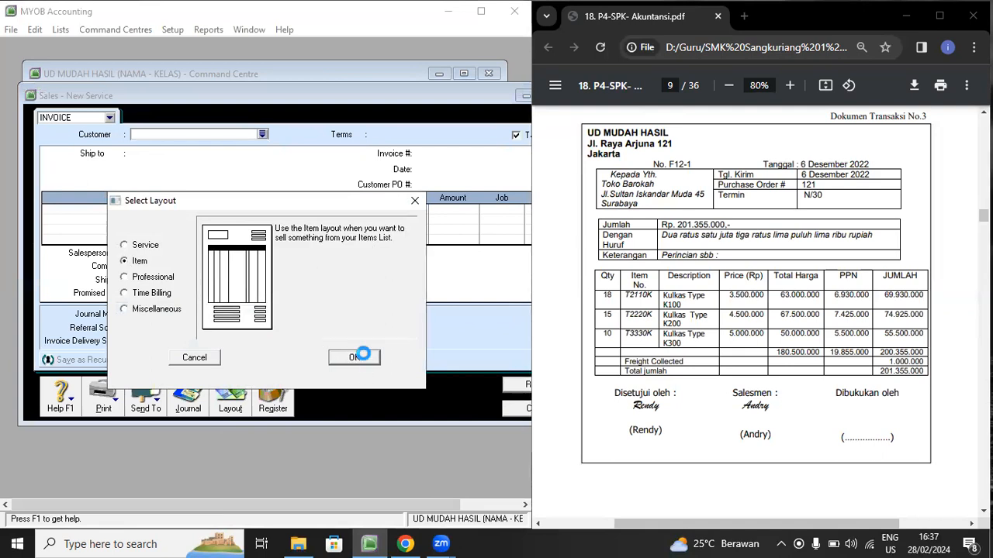
{"action": "left_click_drag", "start_coordinate": [461, 95], "coordinate": [489, 93]}
{"action": "left_click", "coordinate": [266, 126]}
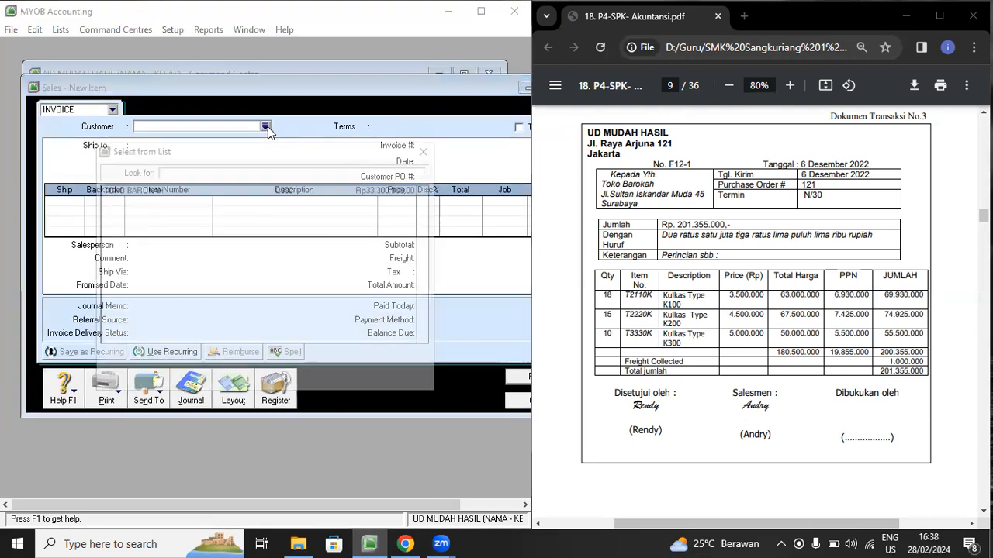
{"action": "double_click", "coordinate": [184, 188]}
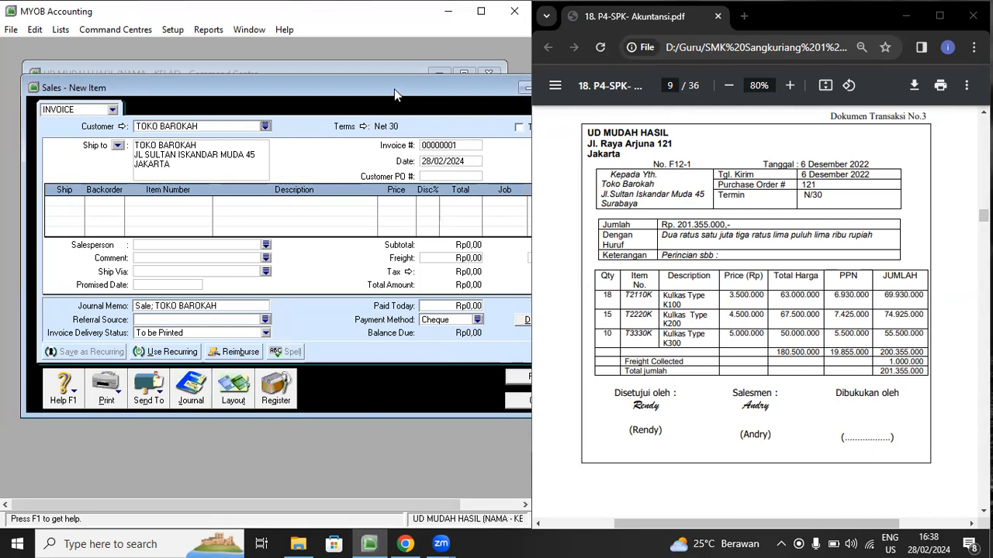
Set the invoice number to F12-1 and the date to 06/12/2022, repeating the invoice number as the customer PO number
{"action": "left_click_drag", "start_coordinate": [394, 89], "coordinate": [354, 83]}
{"action": "left_click", "coordinate": [418, 141]}
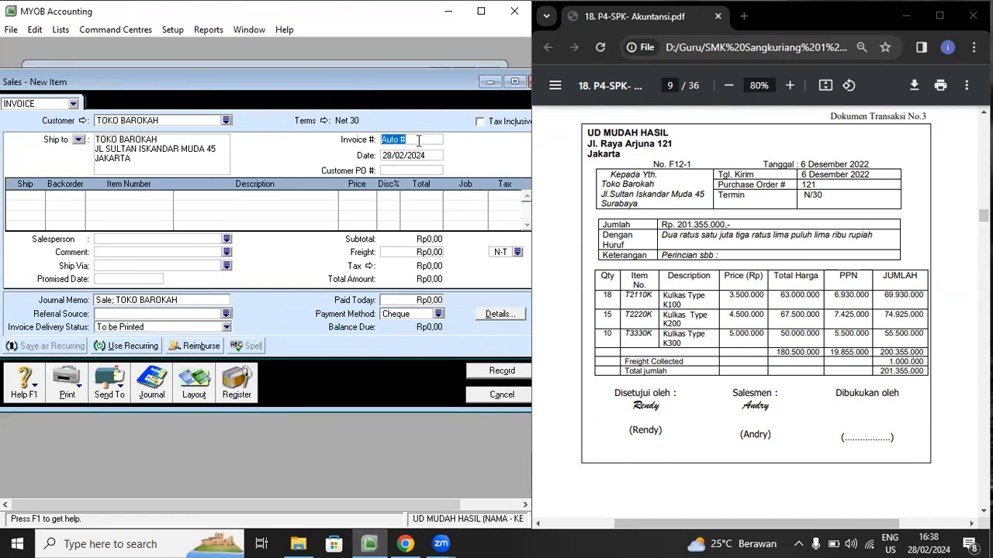
{"action": "type", "text": "F12-1"}
{"action": "key", "text": "Tab"}
{"action": "type", "text": "06/12/2022"}
{"action": "key", "text": "Tab"}
{"action": "type", "text": "F12"}
Add 18 units of item T2110K on the first invoice line, check its price and start the second line
{"action": "double_click", "coordinate": [399, 87]}
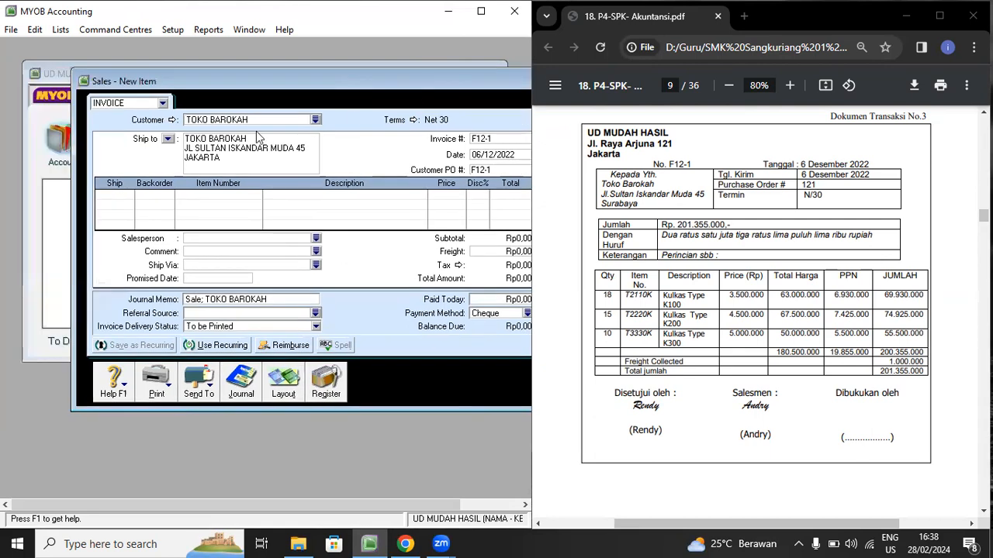
{"action": "left_click", "coordinate": [114, 195]}
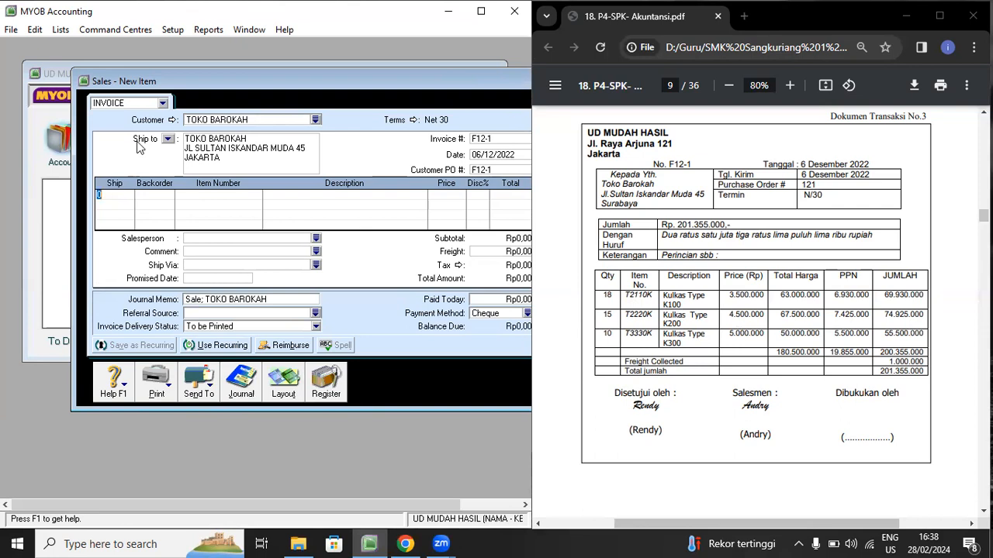
{"action": "type", "text": "18"}
{"action": "key", "text": "Tab"}
{"action": "key", "text": "Tab"}
{"action": "type", "text": "T"}
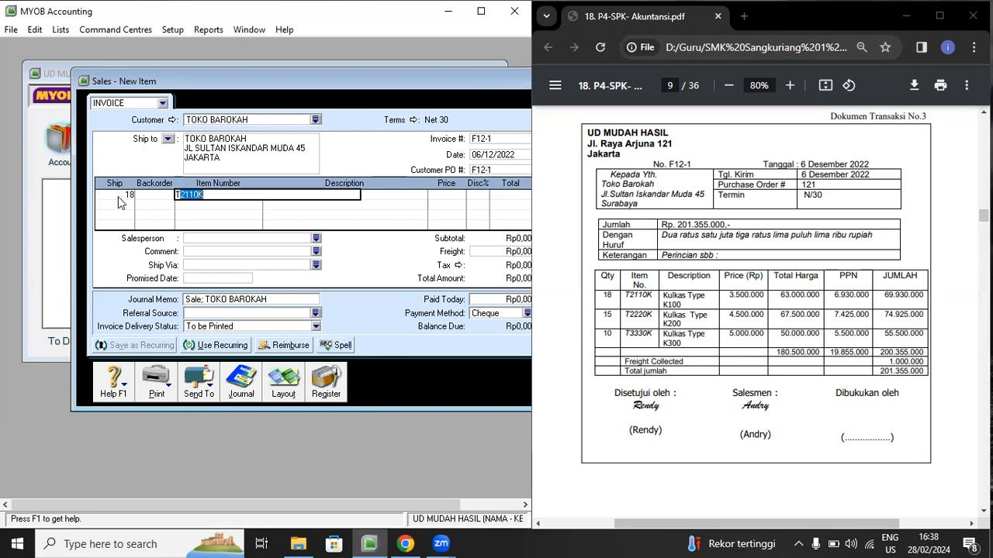
{"action": "key", "text": "Tab"}
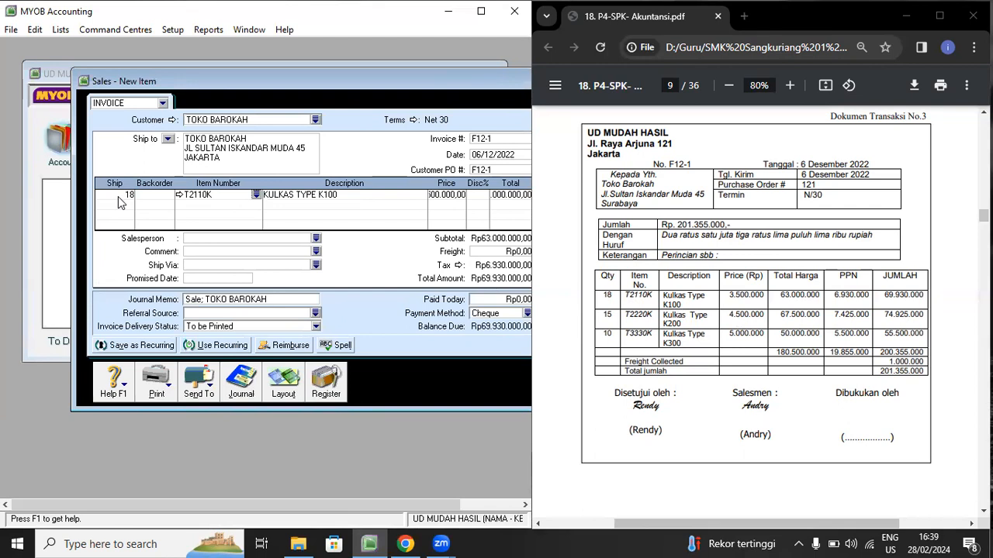
{"action": "left_click", "coordinate": [451, 198]}
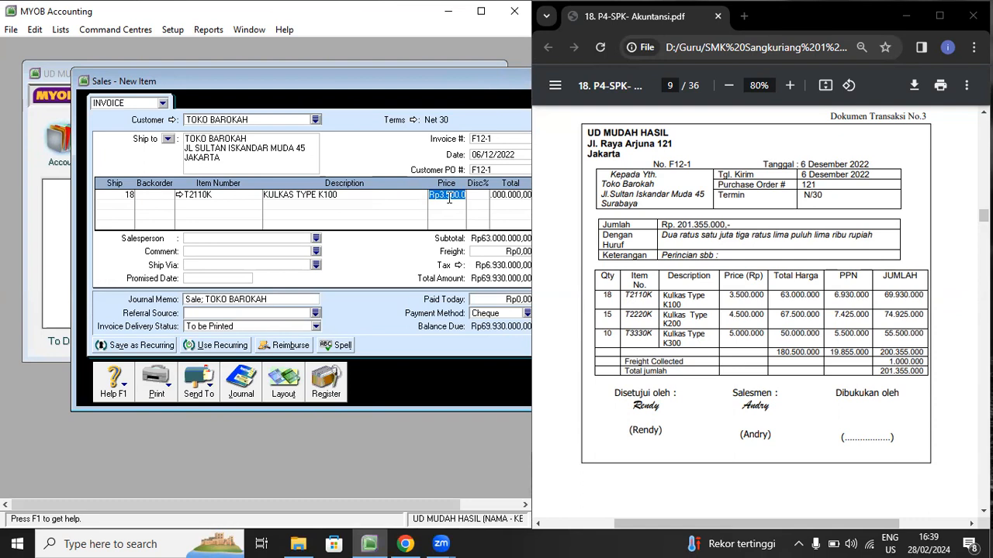
{"action": "left_click", "coordinate": [127, 204]}
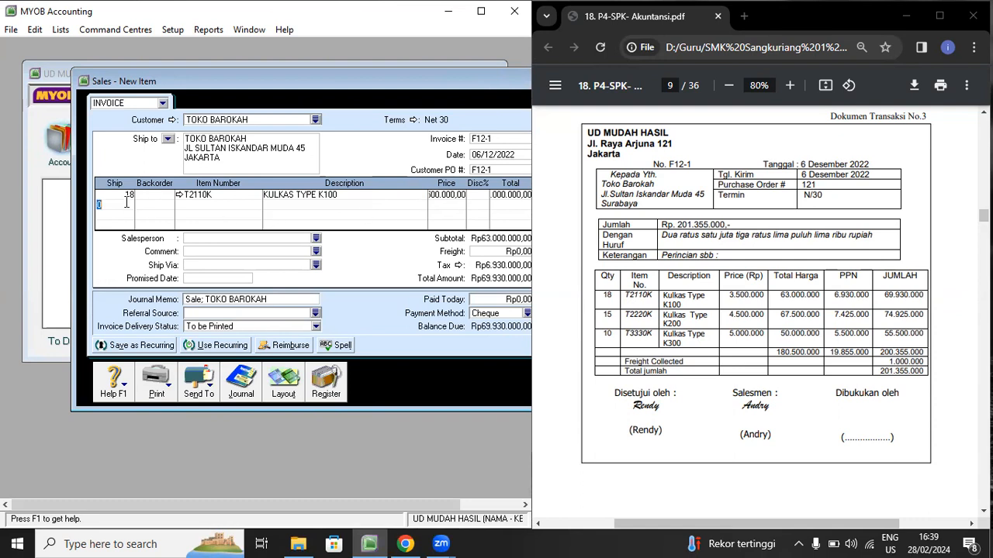
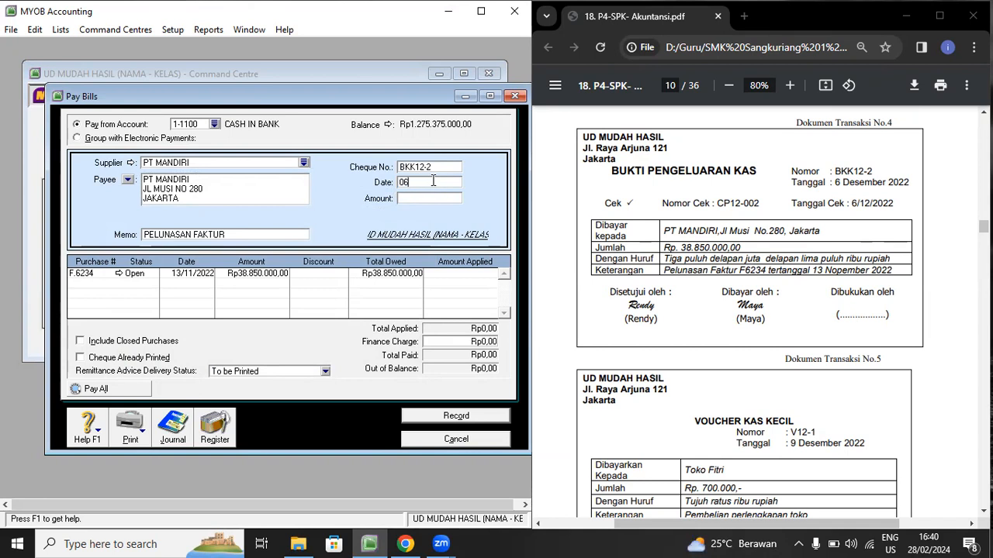
Set the PT MANDIRI bill payment's date to 06/12/2022 and its amount to Rp38.850.000
{"action": "type", "text": "/12/2022"}
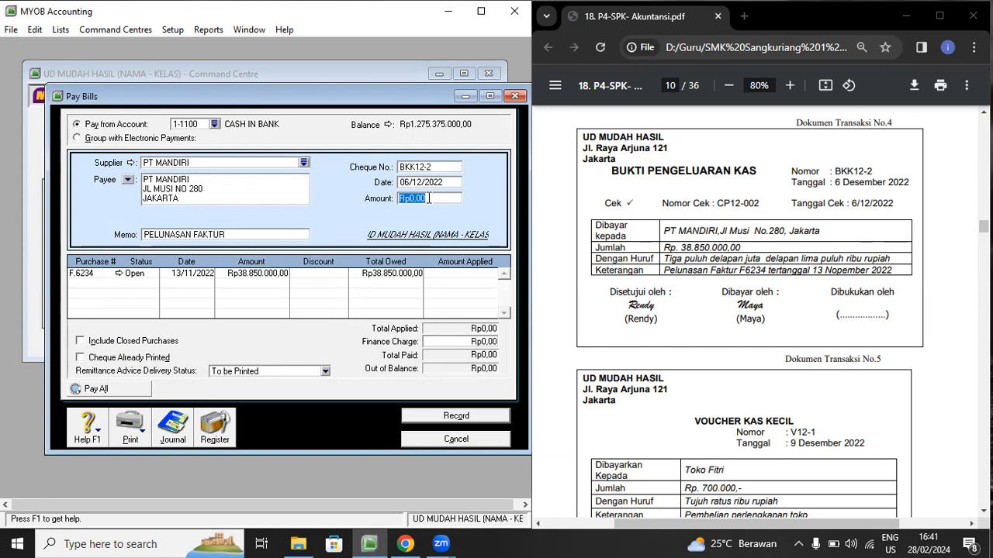
{"action": "type", "text": "38850000"}
{"action": "key", "text": "Tab"}
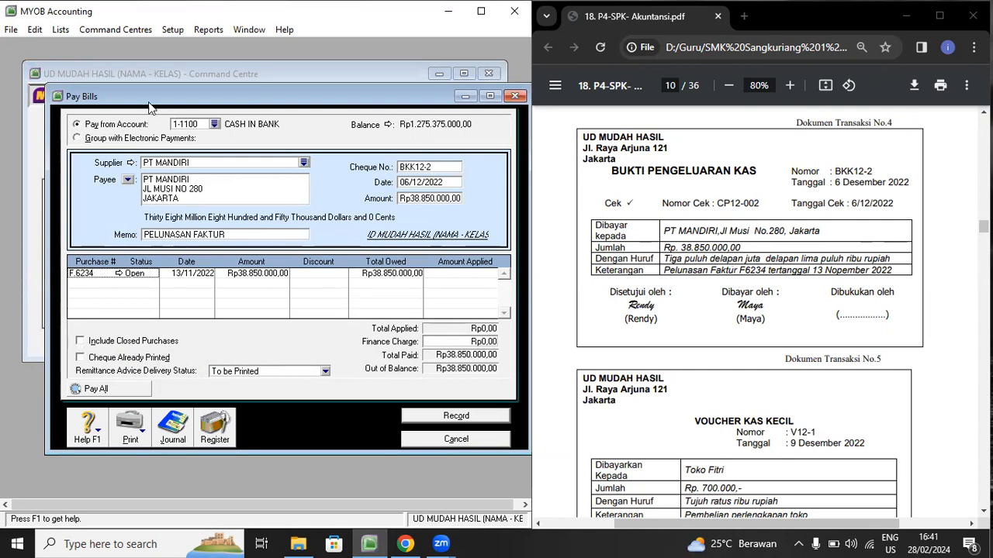
Apply the Rp38.850.000 payment to PT MANDIRI's open purchase F.6234
{"action": "left_click", "coordinate": [466, 281]}
{"action": "key", "text": "Tab"}
{"action": "key", "text": "Tab"}
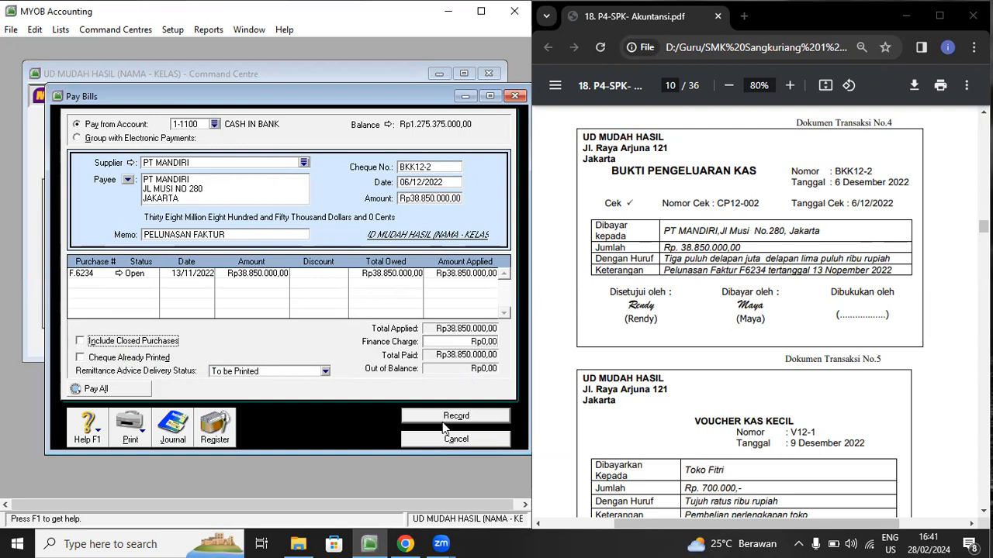
Check the Pay Bills journal in the transaction recap and record the payment
{"action": "key", "text": "alt"}
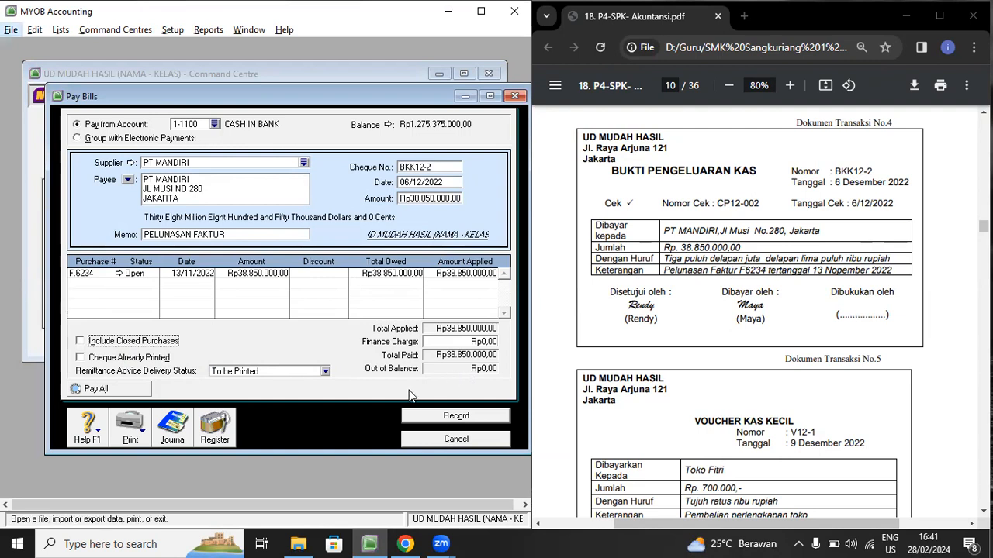
{"action": "key", "text": "Escape"}
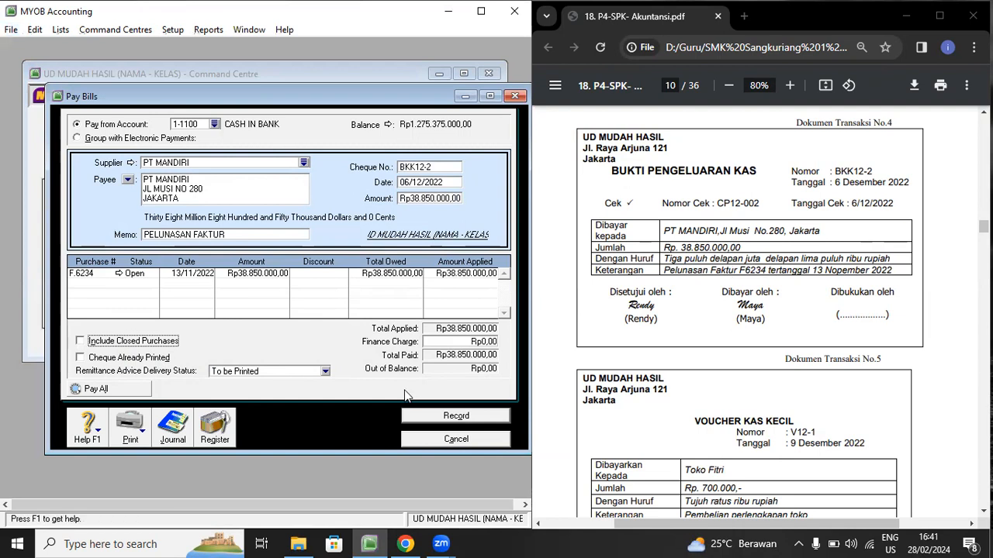
{"action": "key", "text": "ctrl+r"}
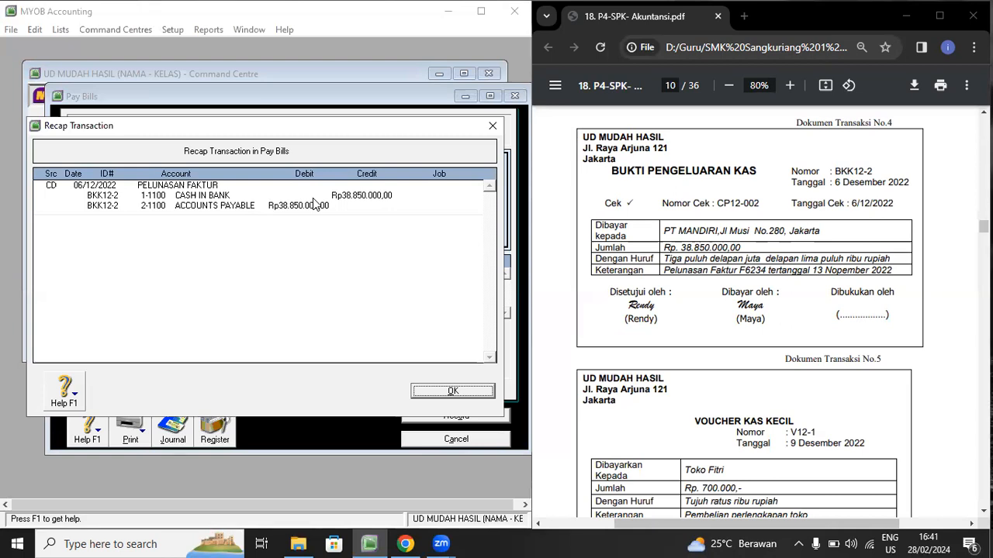
{"action": "left_click", "coordinate": [448, 391]}
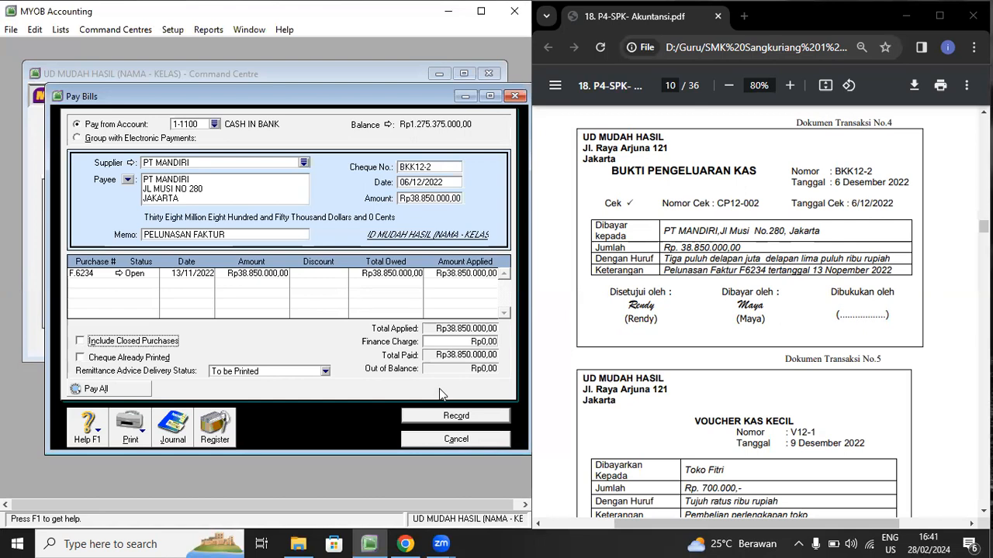
{"action": "left_click", "coordinate": [427, 414]}
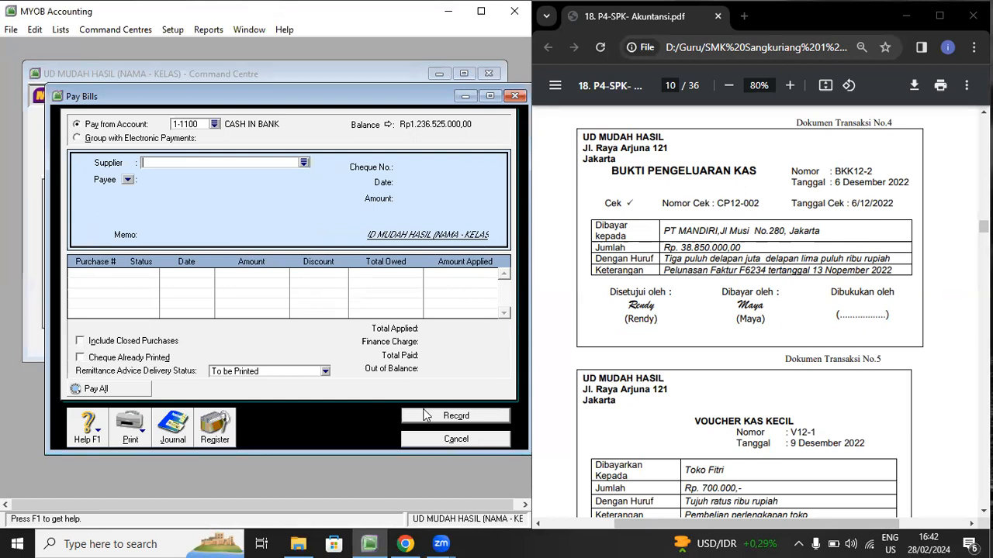
Close the Pay Bills window and bring up Dokumen Transaksi No.5 in the PDF
{"action": "left_click", "coordinate": [436, 439]}
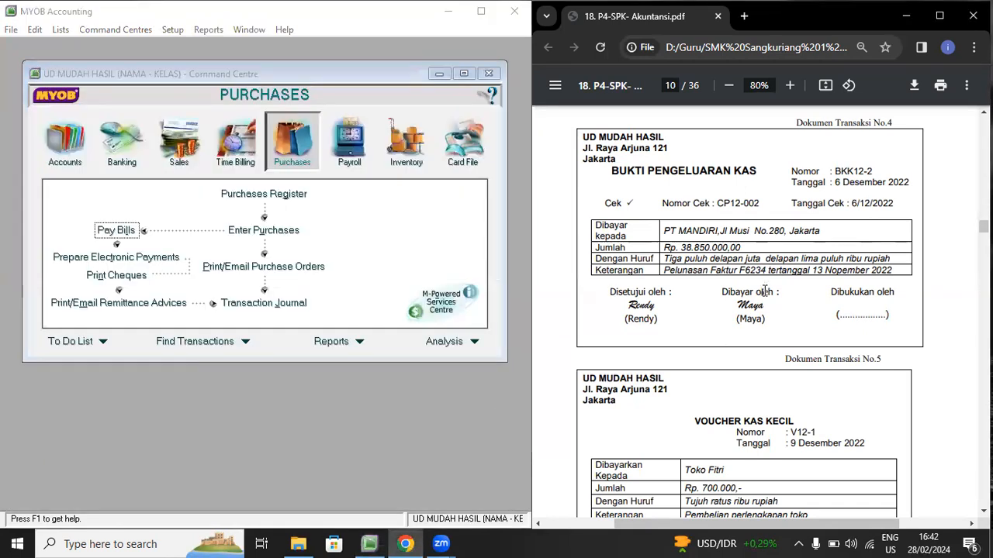
{"action": "scroll", "coordinate": [756, 272], "scroll_direction": "down", "scroll_amount": 3}
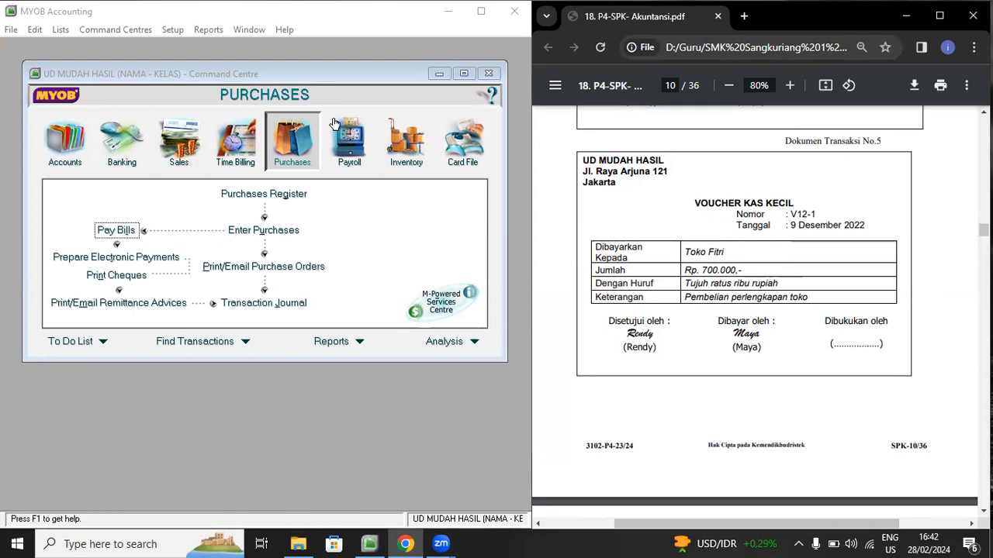
{"action": "left_click", "coordinate": [301, 72]}
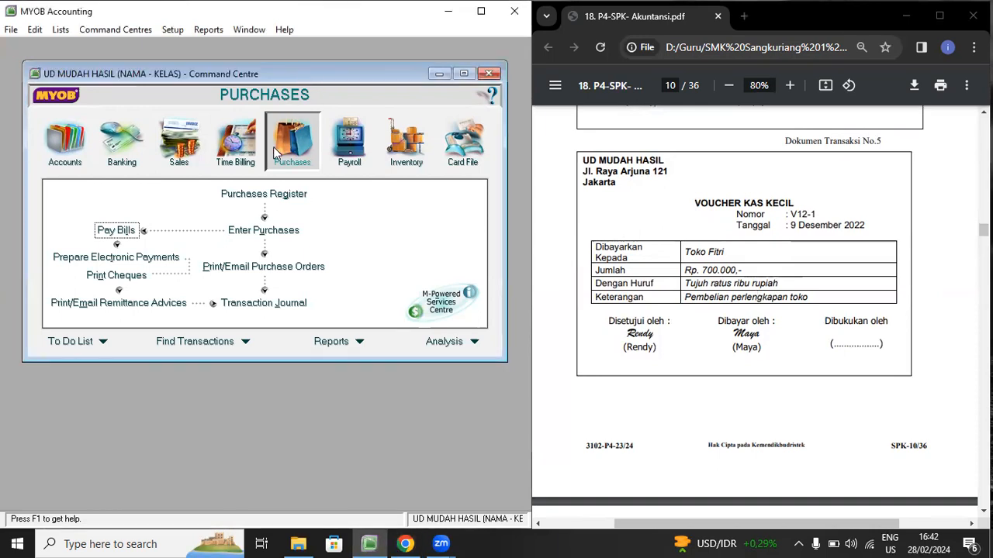
Open Spend Money from the Banking command centre and set the paying account to 1-1200 PETTY CASH
{"action": "left_click", "coordinate": [98, 151]}
{"action": "left_click", "coordinate": [111, 198]}
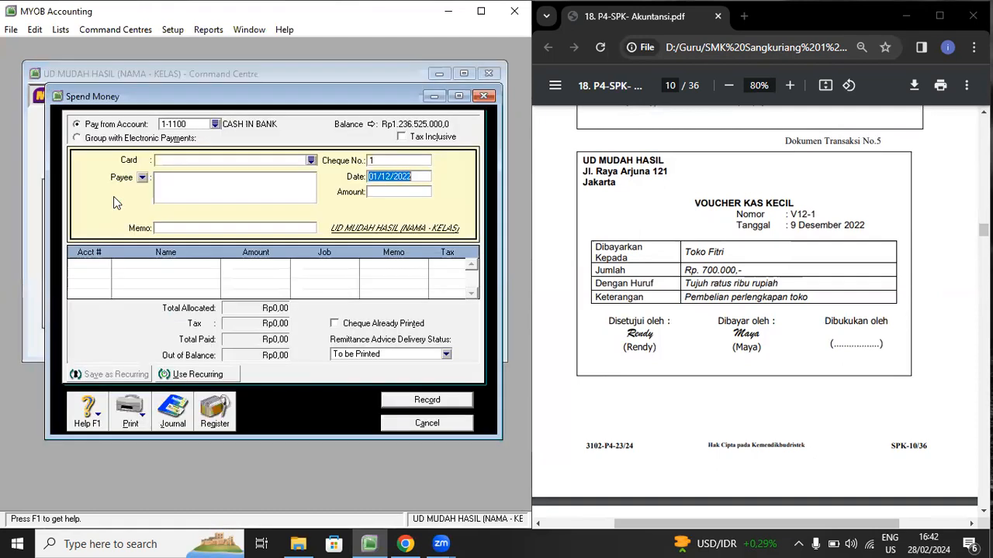
{"action": "left_click", "coordinate": [215, 124]}
{"action": "double_click", "coordinate": [217, 206]}
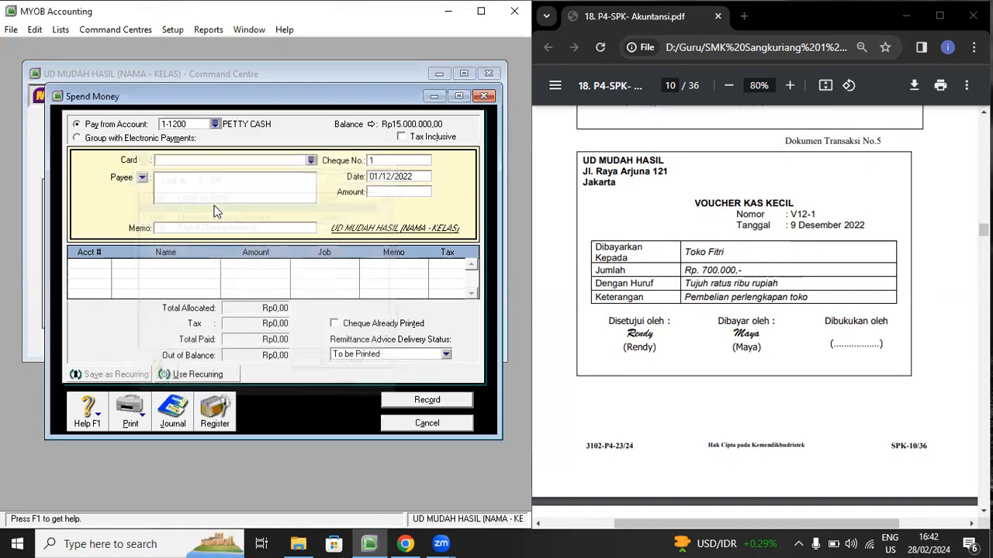
Enter TOKO FITRI as the payee and PERLENGKAPAN TOKO as the memo of the petty cash payment
{"action": "left_click", "coordinate": [212, 186]}
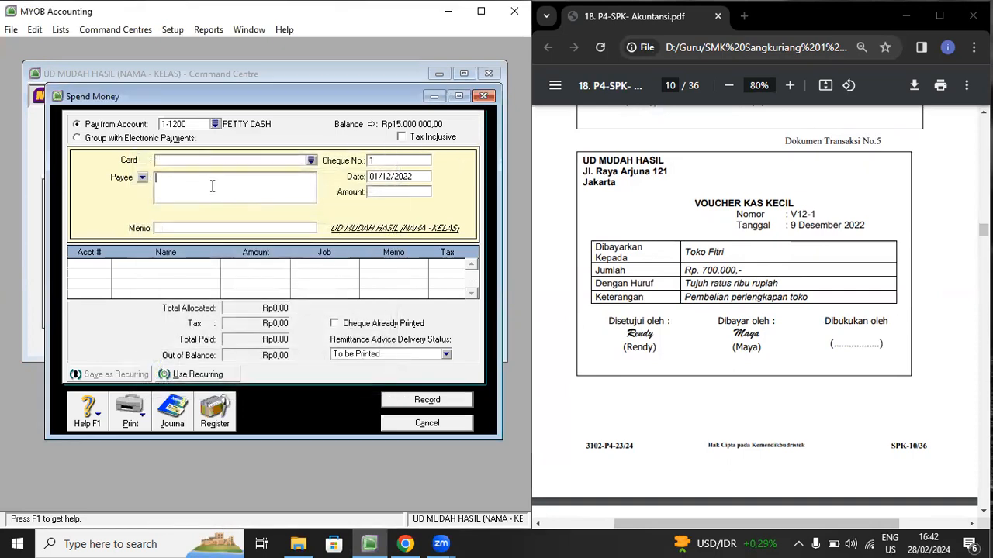
{"action": "type", "text": "TOKO FITRI"}
{"action": "key", "text": "Tab"}
{"action": "type", "text": "PERLE"}
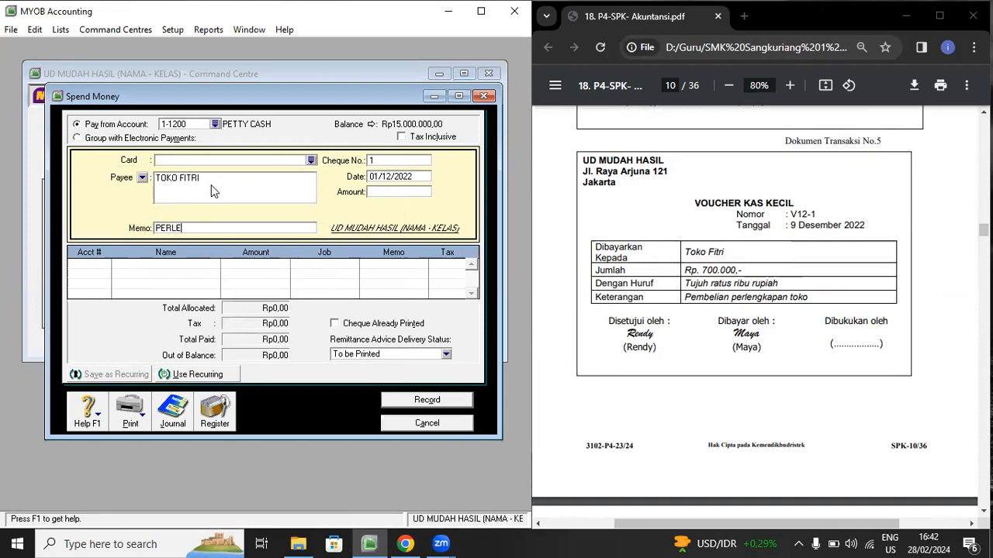
{"action": "type", "text": "NGKAPAN TOKO"}
Set the petty cash payment's cheque number to V12-1 and its date to 09/12/2022
{"action": "left_click", "coordinate": [388, 159]}
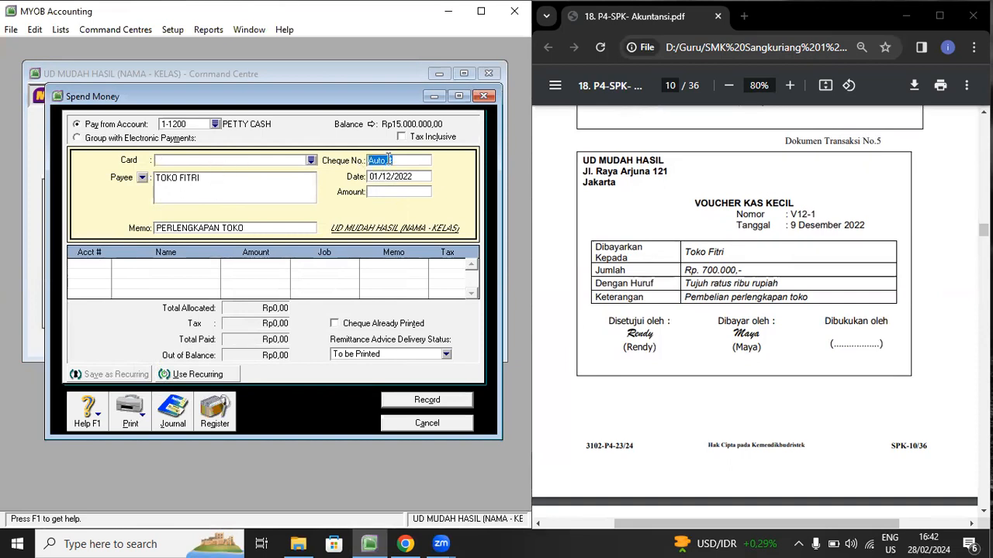
{"action": "type", "text": "V12-1"}
{"action": "key", "text": "Tab"}
{"action": "left_click", "coordinate": [372, 177]}
{"action": "key", "text": "Delete"}
{"action": "type", "text": "9"}
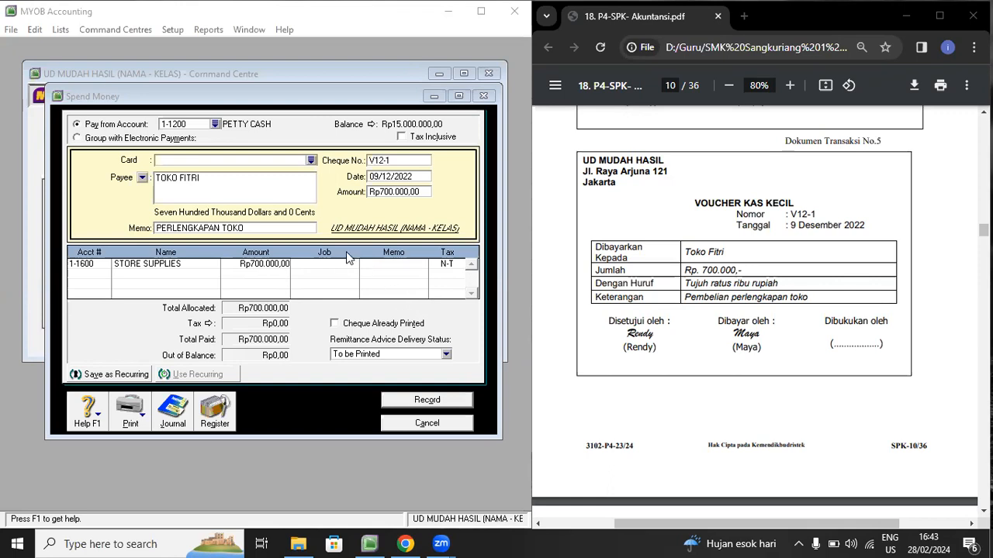
Check the store supplies payment's journal in the Spend Money transaction recap and record the payment
{"action": "left_click", "coordinate": [275, 264]}
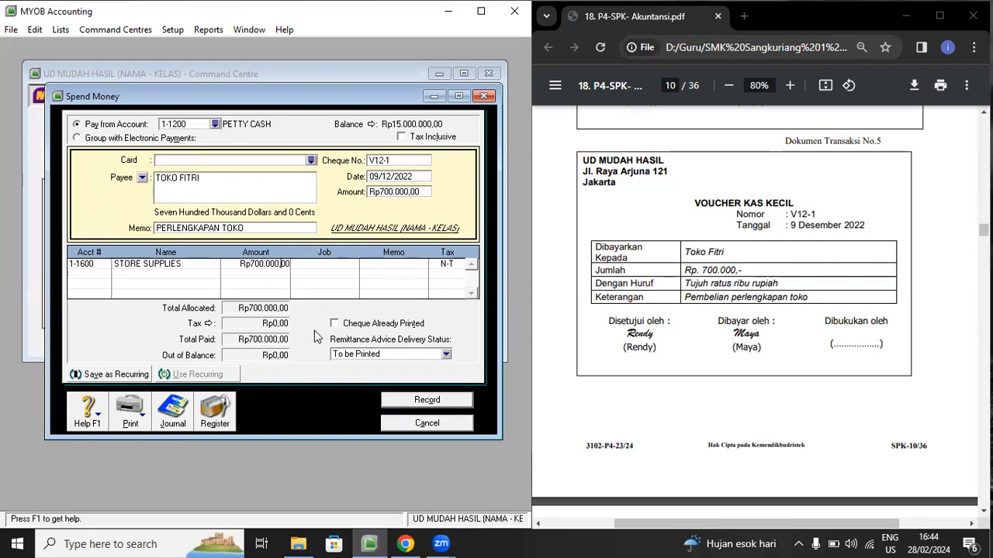
{"action": "key", "text": "ctrl+r"}
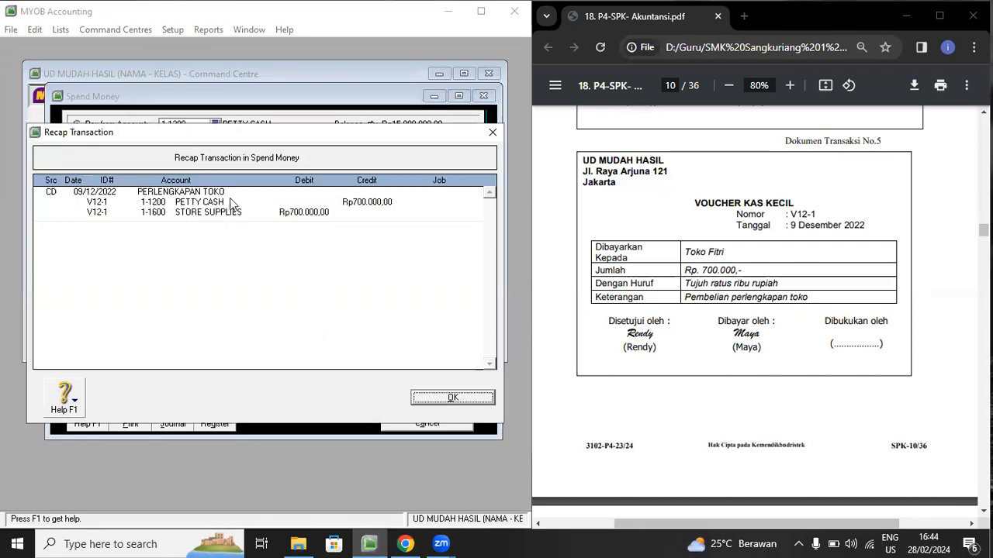
{"action": "left_click", "coordinate": [452, 397]}
{"action": "left_click", "coordinate": [443, 399]}
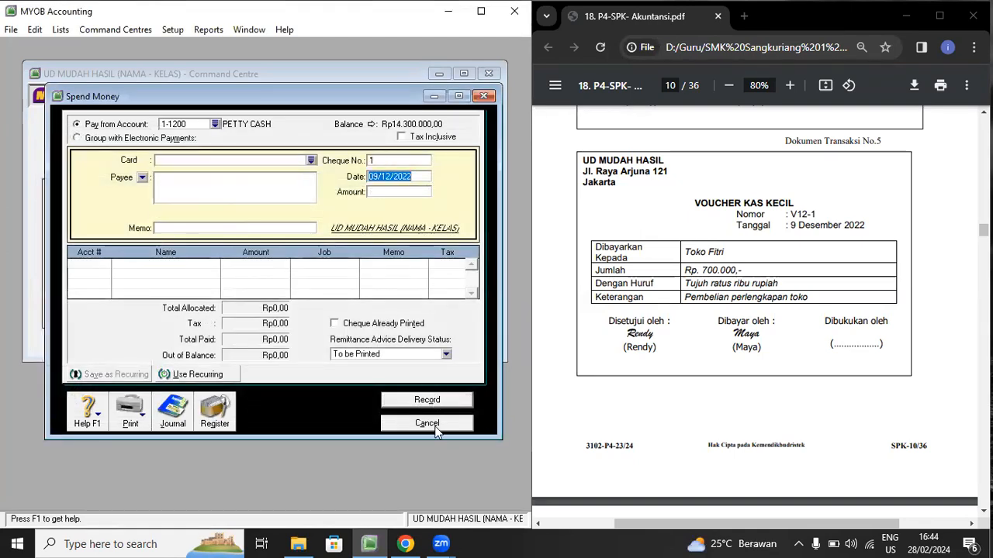
Close the Spend Money window and bring up Dokumen Transaksi No.6 in the PDF
{"action": "left_click", "coordinate": [434, 423]}
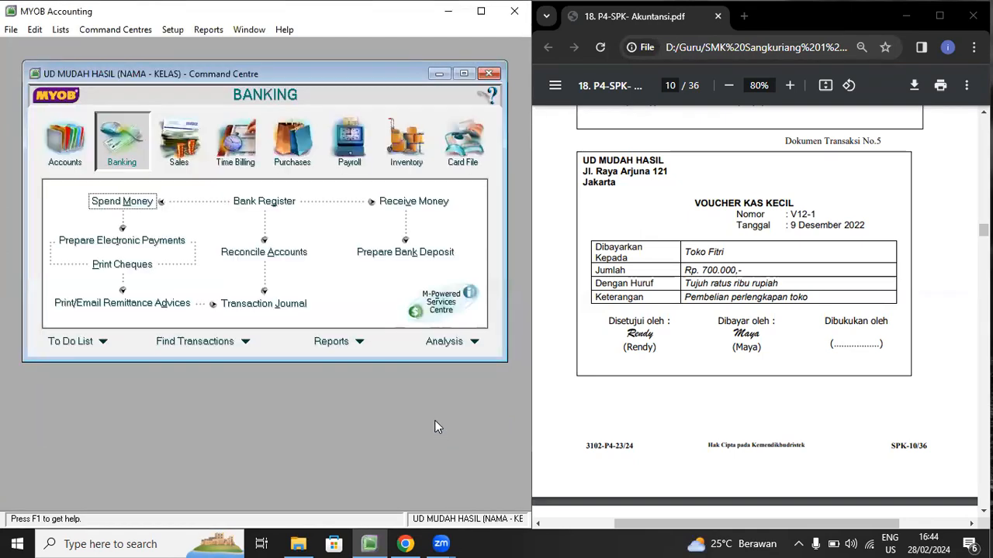
{"action": "left_click", "coordinate": [795, 222]}
{"action": "scroll", "coordinate": [781, 291], "scroll_direction": "down", "scroll_amount": 3}
{"action": "scroll", "coordinate": [780, 292], "scroll_direction": "down", "scroll_amount": 2}
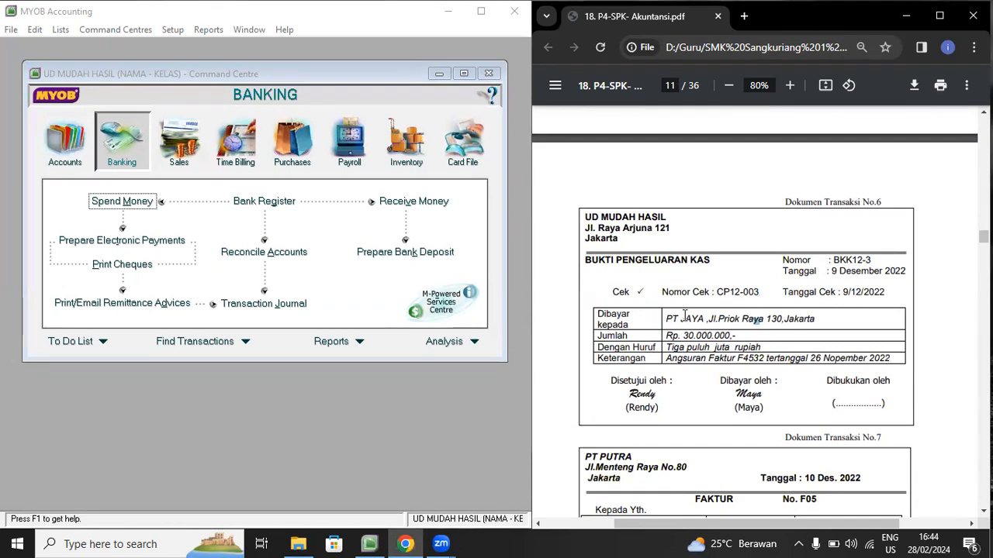
Open Pay Bills from the Purchases command centre and choose PT JAYA as the supplier
{"action": "left_click", "coordinate": [305, 76]}
{"action": "left_click", "coordinate": [301, 148]}
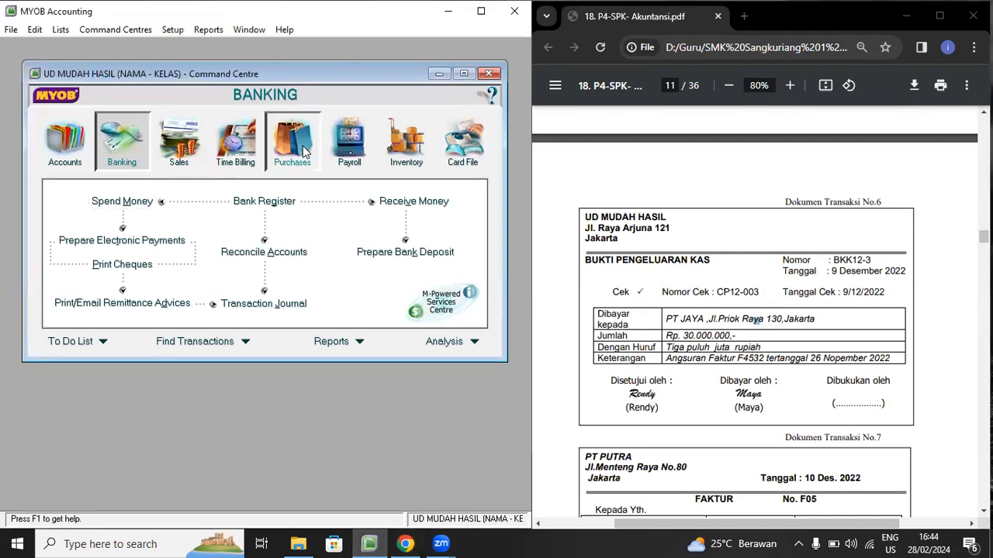
{"action": "left_click", "coordinate": [118, 231]}
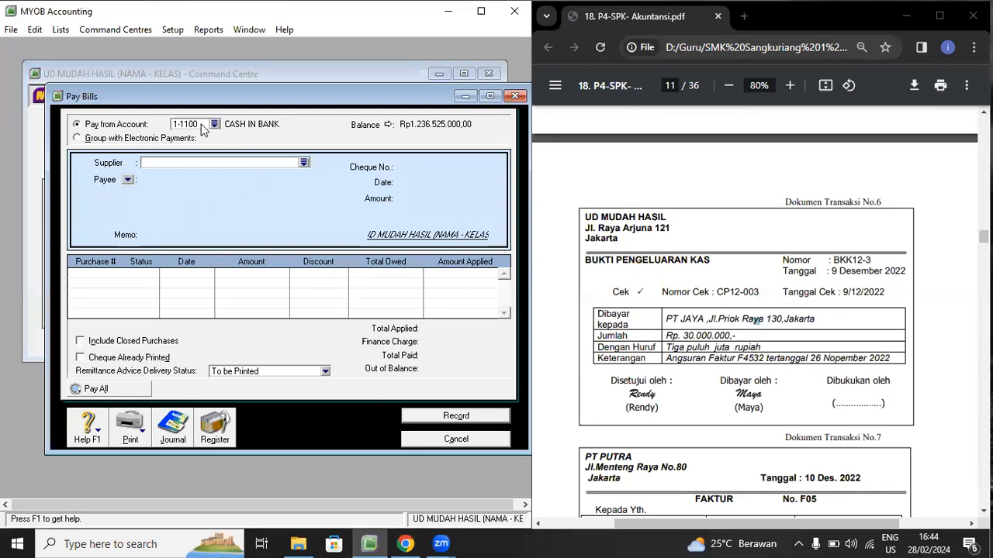
{"action": "left_click", "coordinate": [304, 163]}
{"action": "double_click", "coordinate": [138, 190]}
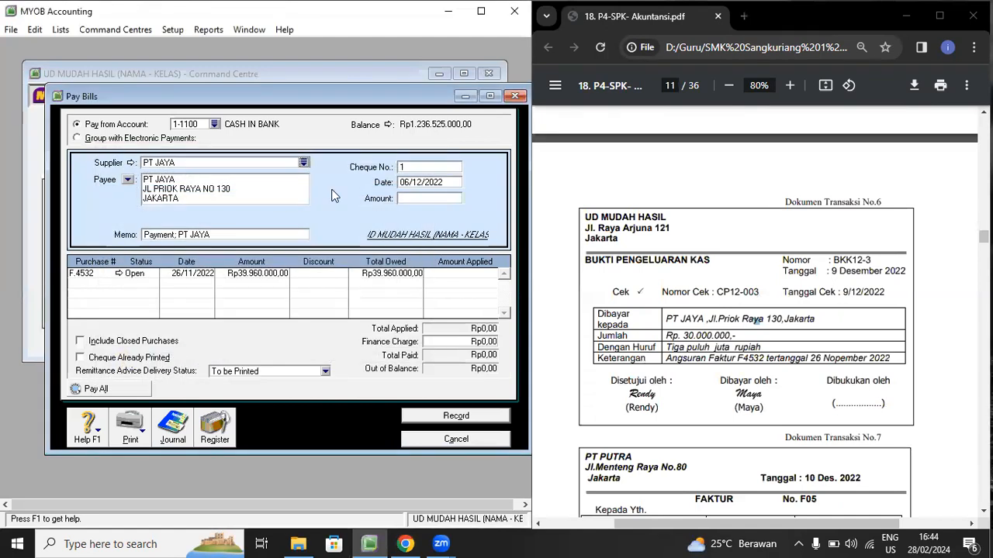
Set the PT JAYA payment's memo to ANGSURAN FAKTUR, cheque number to BKK12-3 and date to 09/12/2022
{"action": "left_click", "coordinate": [218, 235]}
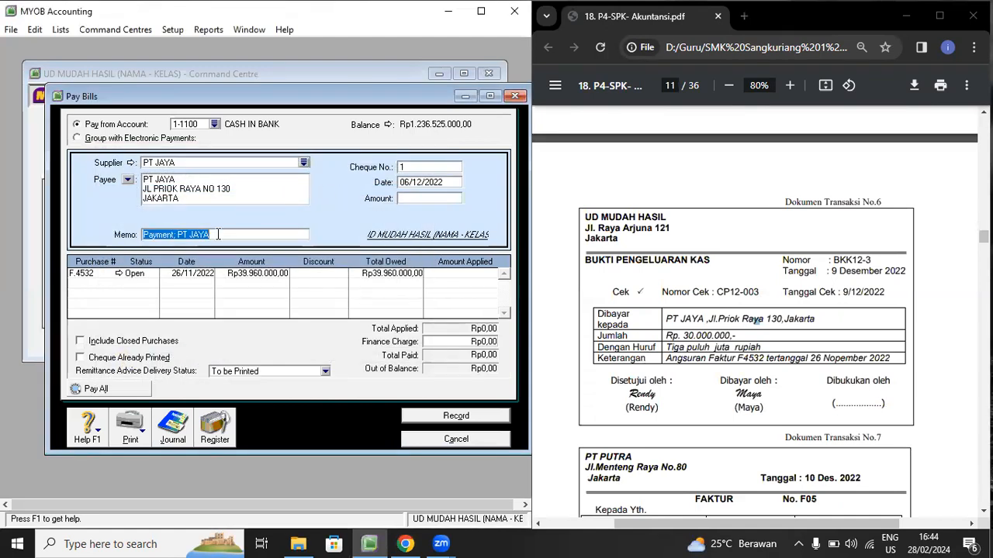
{"action": "type", "text": "ANGSURAN FAKTUR"}
{"action": "left_click", "coordinate": [437, 169]}
{"action": "type", "text": "BKK12-3"}
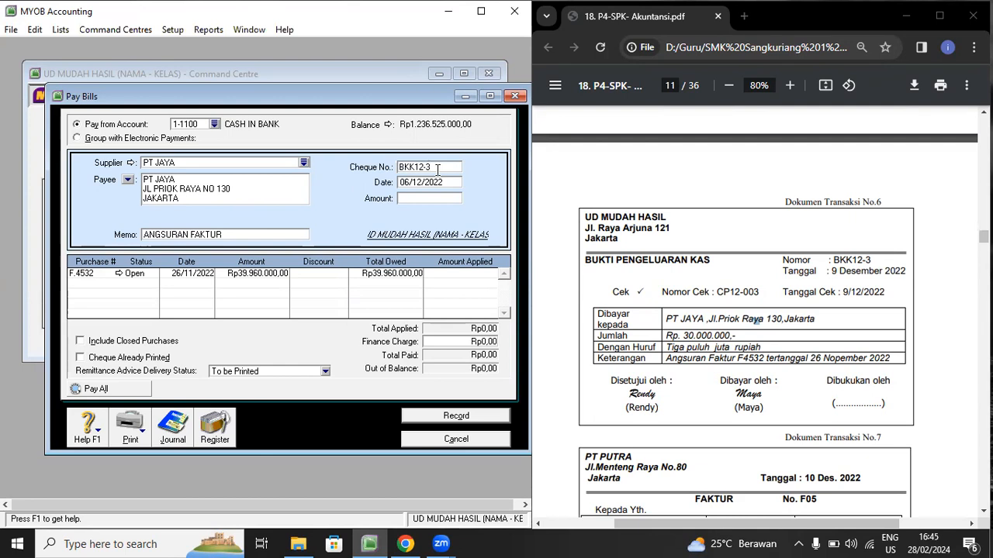
{"action": "left_click", "coordinate": [409, 181]}
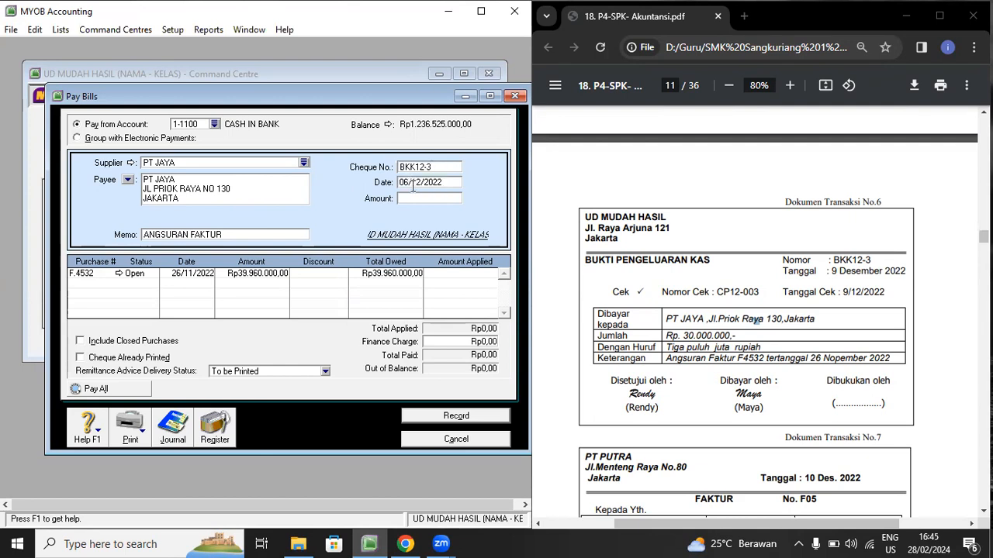
{"action": "key", "text": "BackSpace"}
{"action": "type", "text": "9"}
Enter a payment amount of Rp30.000.000 and apply it to PT JAYA's open purchase F.4532
{"action": "left_click", "coordinate": [411, 199]}
{"action": "type", "text": "30.000.00"}
{"action": "type", "text": "0"}
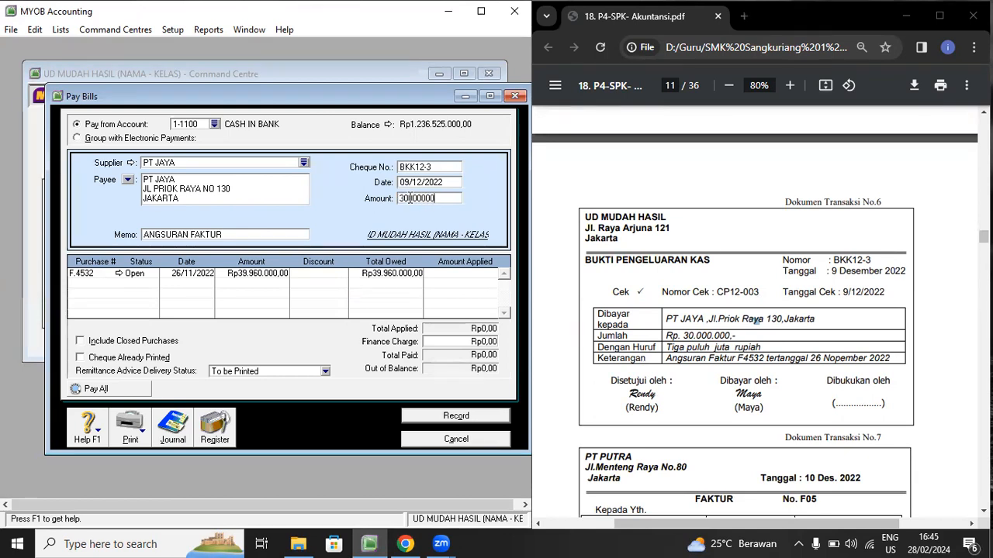
{"action": "key", "text": "Tab"}
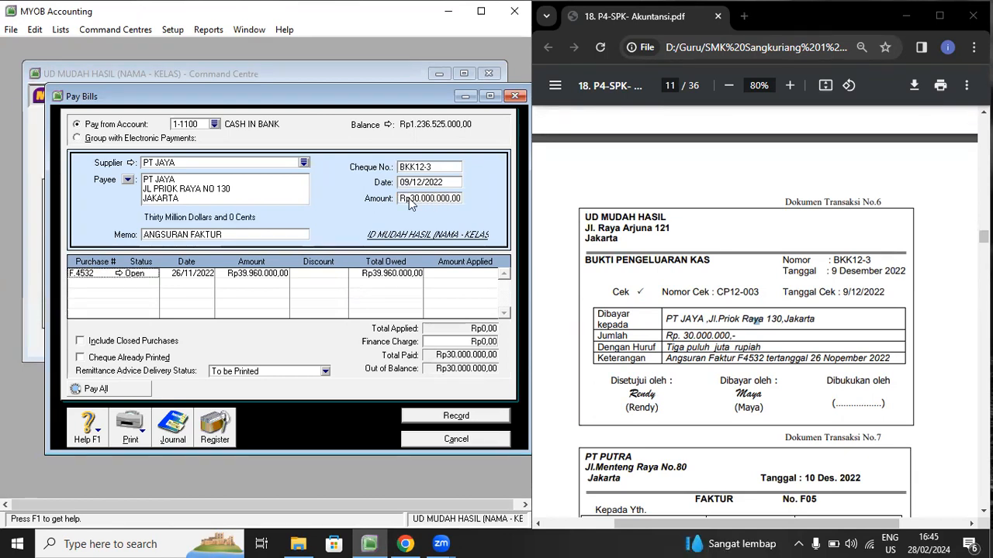
{"action": "left_click", "coordinate": [460, 274]}
{"action": "key", "text": "Tab"}
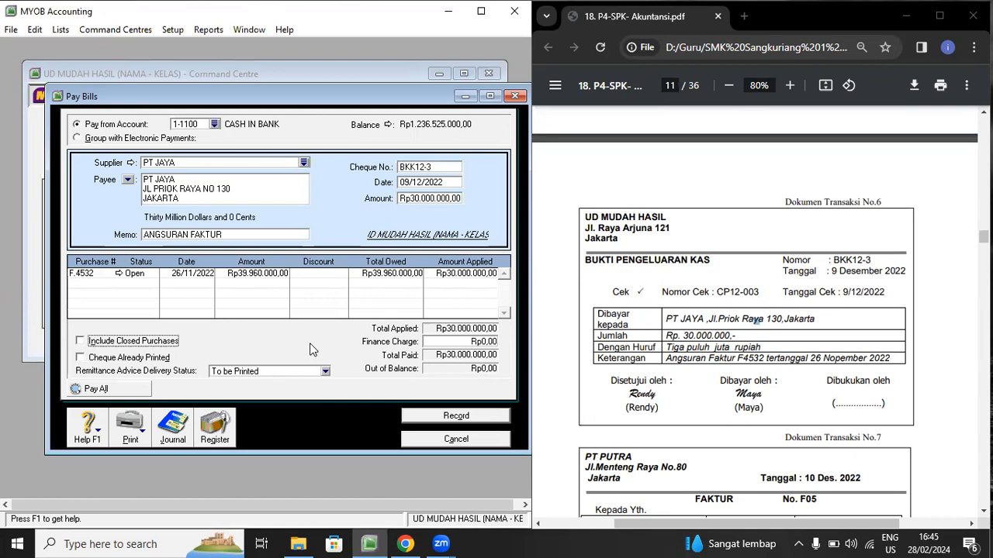
Check the PT JAYA instalment's journal in the transaction recap and record the payment
{"action": "key", "text": "ctrl+r"}
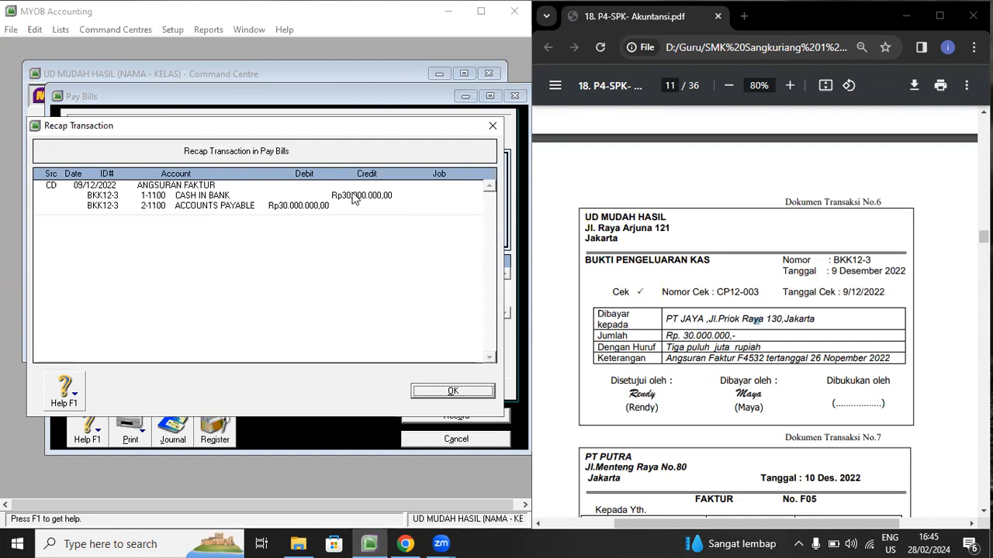
{"action": "left_click", "coordinate": [452, 391]}
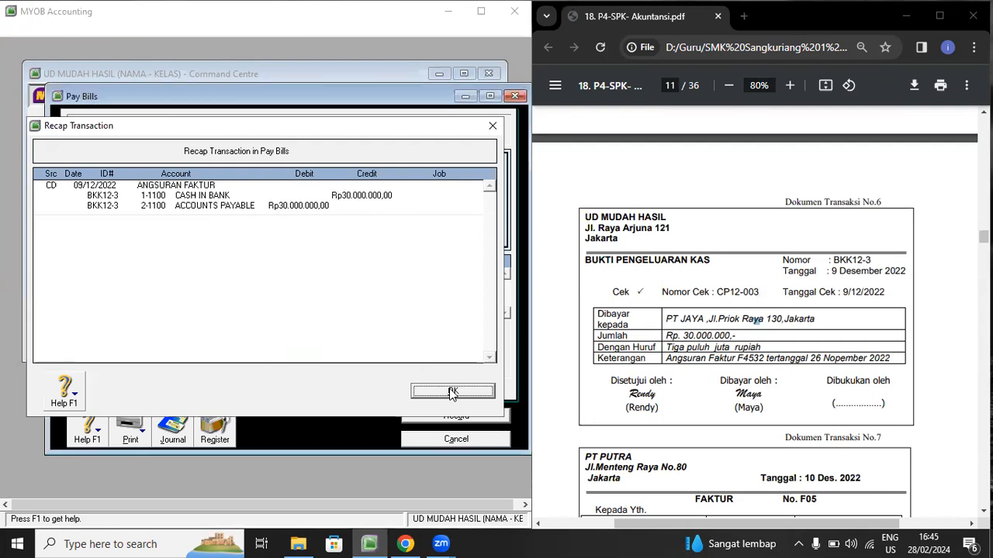
{"action": "left_click", "coordinate": [453, 418]}
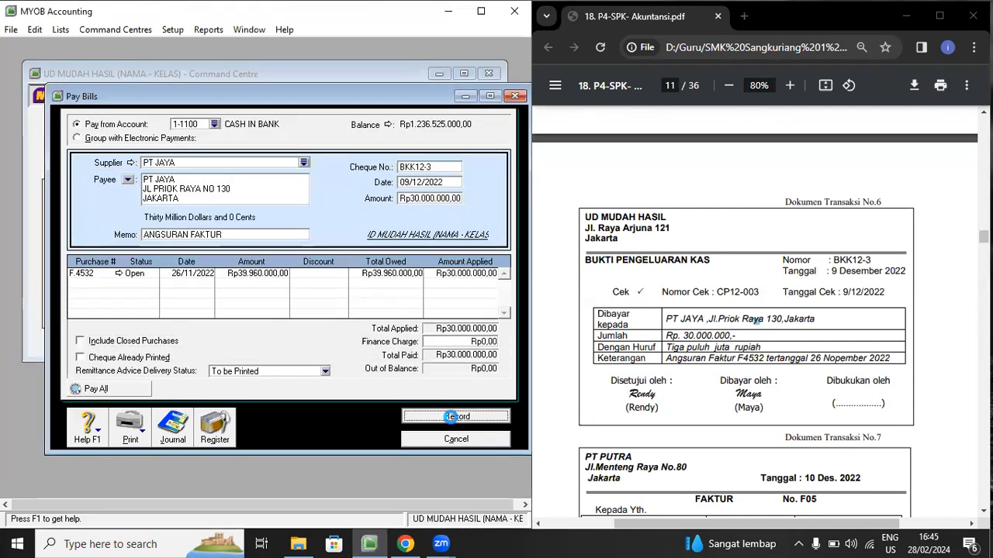
Close the Pay Bills window and bring up Dokumen Transaksi No.7 in the PDF
{"action": "left_click", "coordinate": [456, 438]}
{"action": "left_click", "coordinate": [835, 286]}
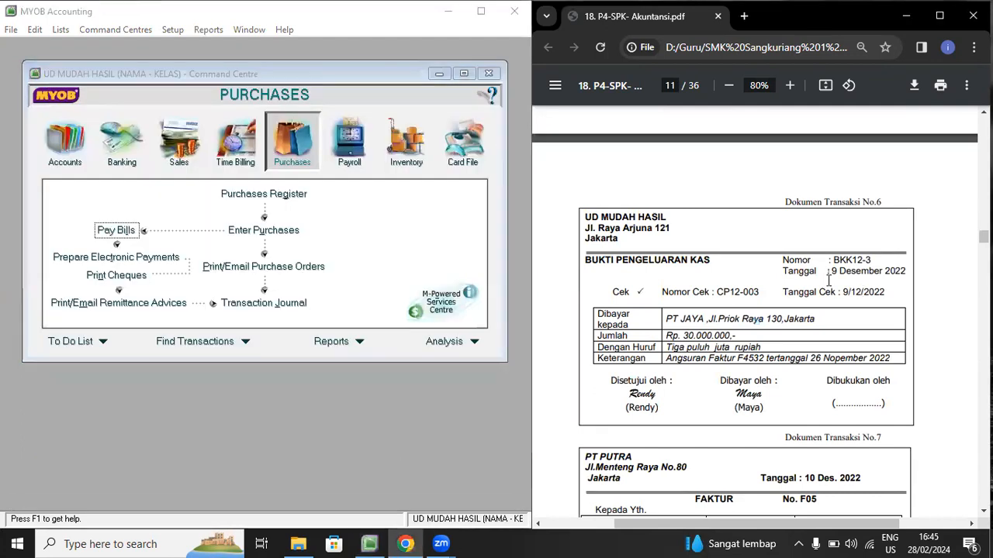
{"action": "scroll", "coordinate": [836, 285], "scroll_direction": "down", "scroll_amount": 3}
{"action": "scroll", "coordinate": [828, 286], "scroll_direction": "down", "scroll_amount": 1}
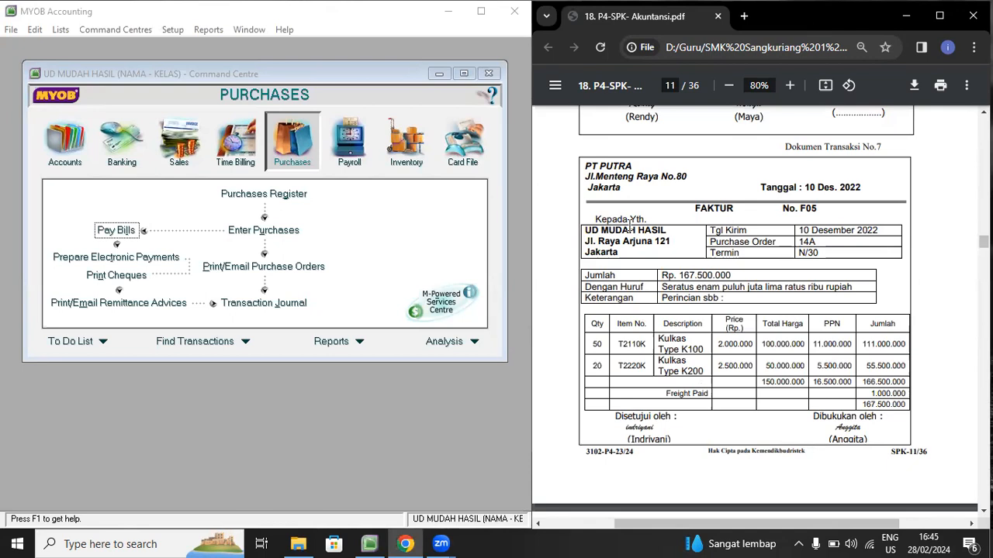
Open a new bill through Enter Purchases, turn off tax-inclusive entry and switch it to the Item layout
{"action": "left_click", "coordinate": [356, 73]}
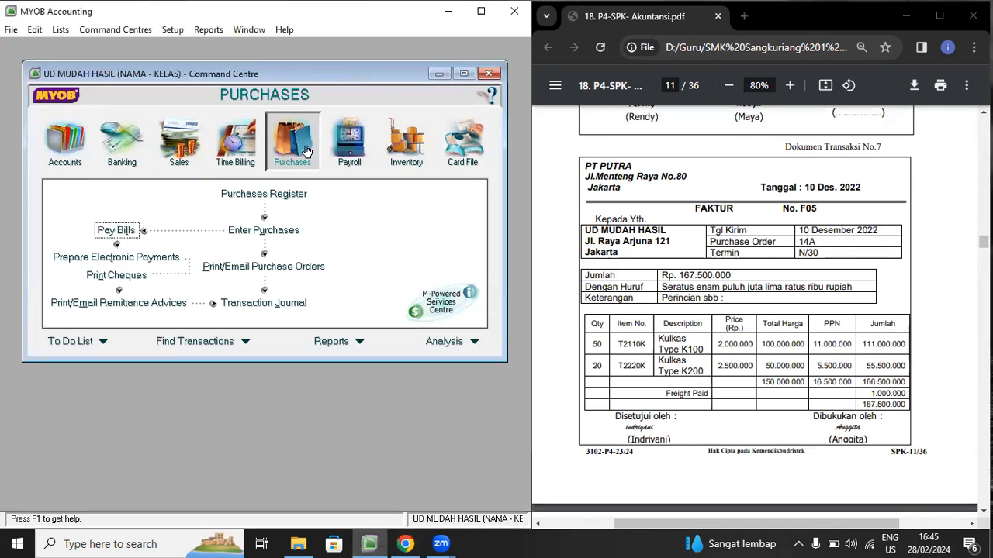
{"action": "left_click", "coordinate": [277, 232]}
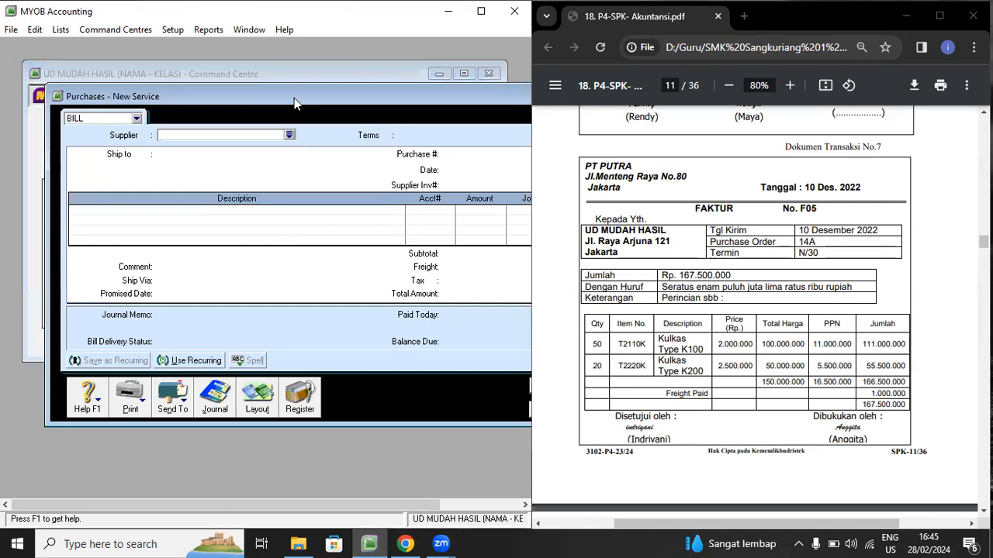
{"action": "left_click_drag", "start_coordinate": [288, 95], "coordinate": [255, 86]}
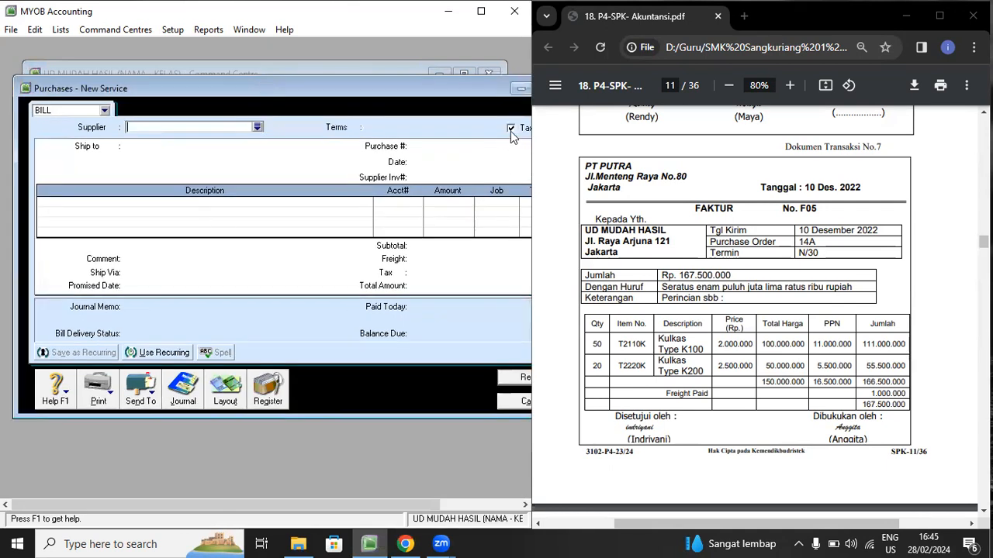
{"action": "left_click", "coordinate": [225, 392]}
{"action": "left_click", "coordinate": [138, 264]}
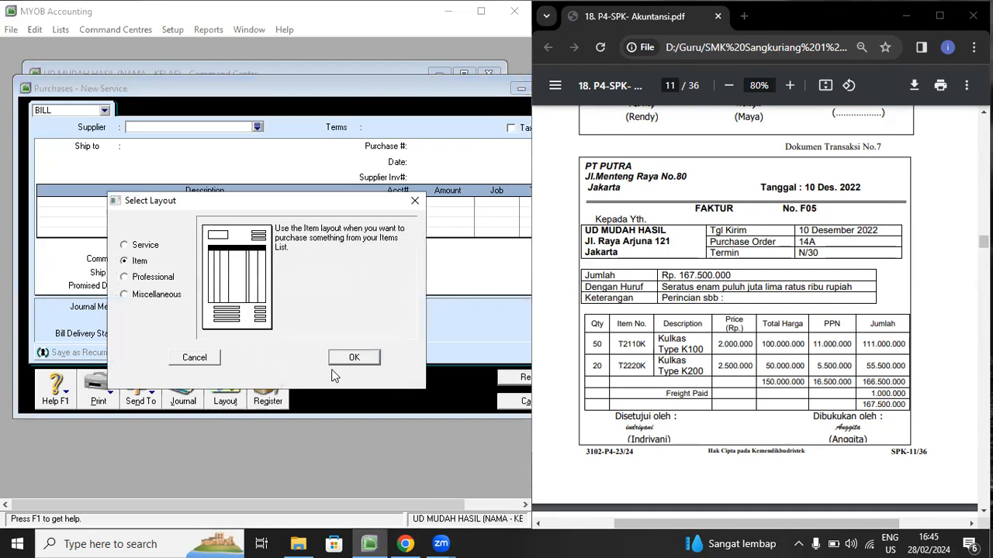
{"action": "left_click", "coordinate": [355, 358]}
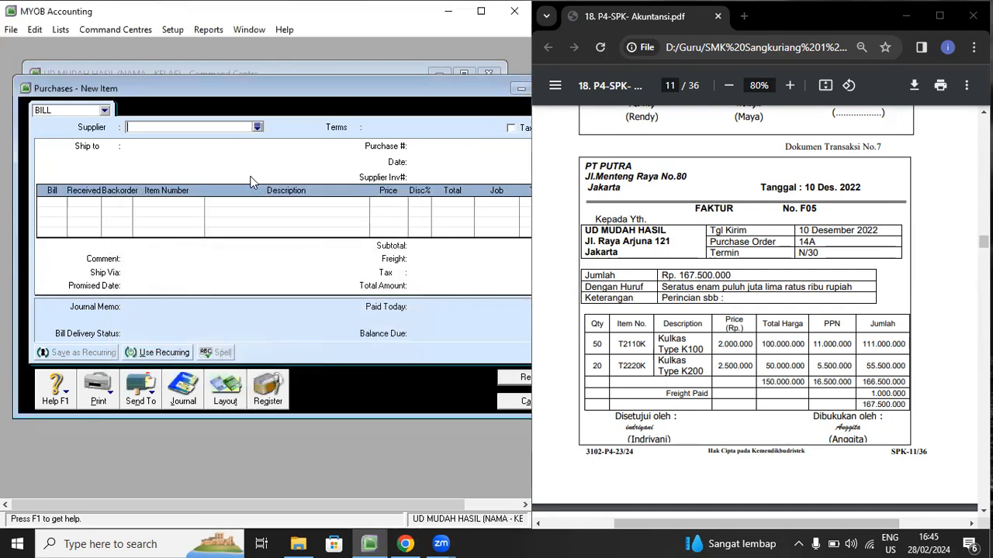
Choose PT PUTRA as supplier and fill in purchase number 14A, date 10/12/2022 and supplier invoice number F05
{"action": "left_click", "coordinate": [258, 127]}
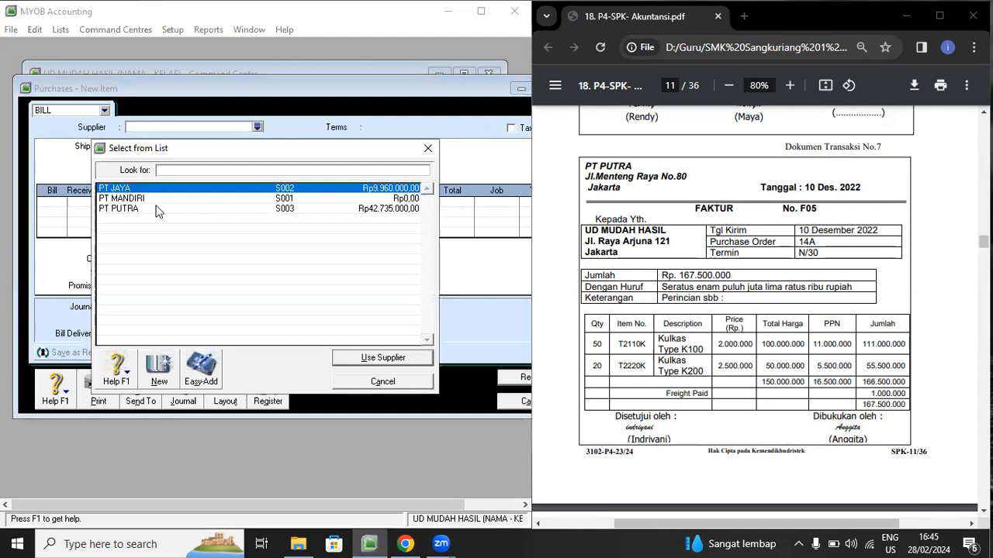
{"action": "double_click", "coordinate": [153, 211]}
{"action": "left_click", "coordinate": [436, 147]}
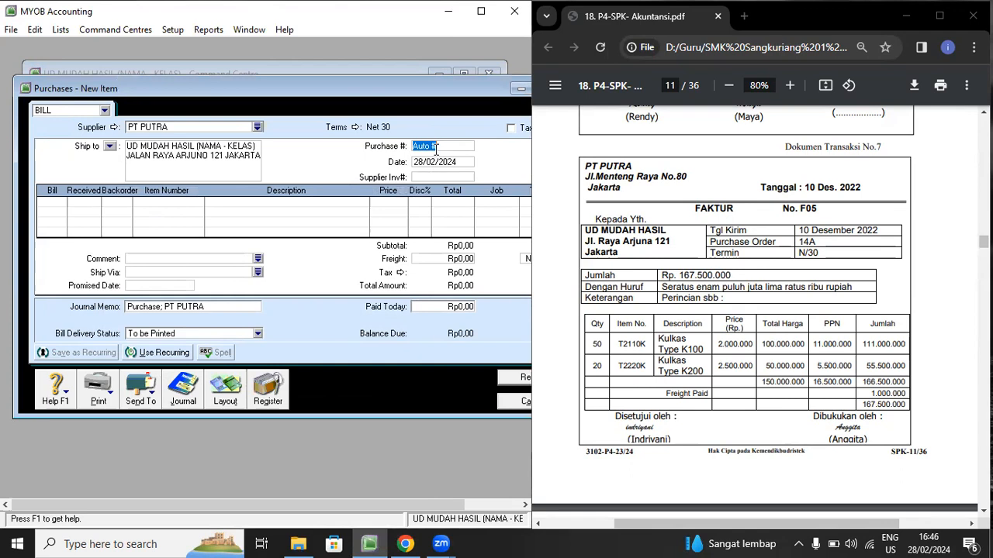
{"action": "type", "text": "14A"}
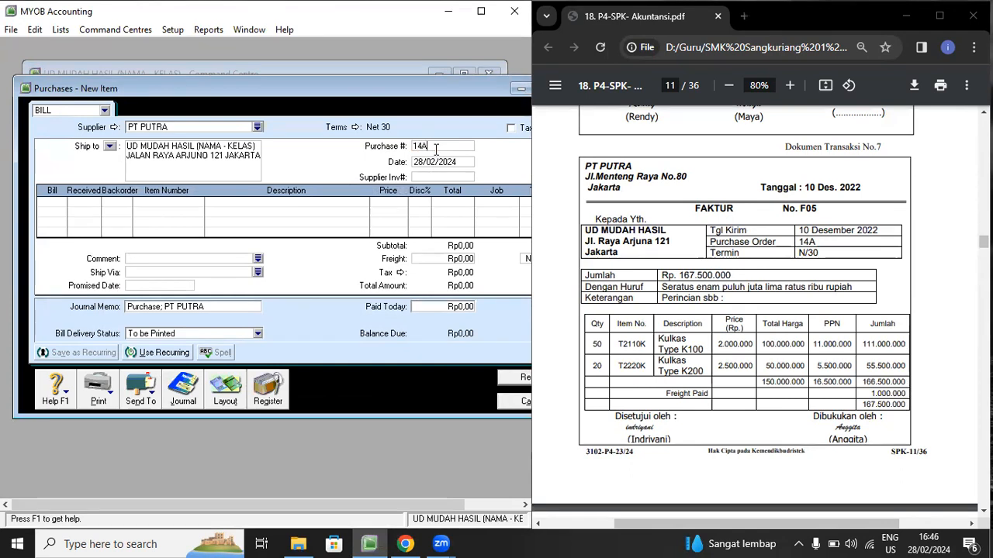
{"action": "key", "text": "Tab"}
{"action": "type", "text": "10/12/2022"}
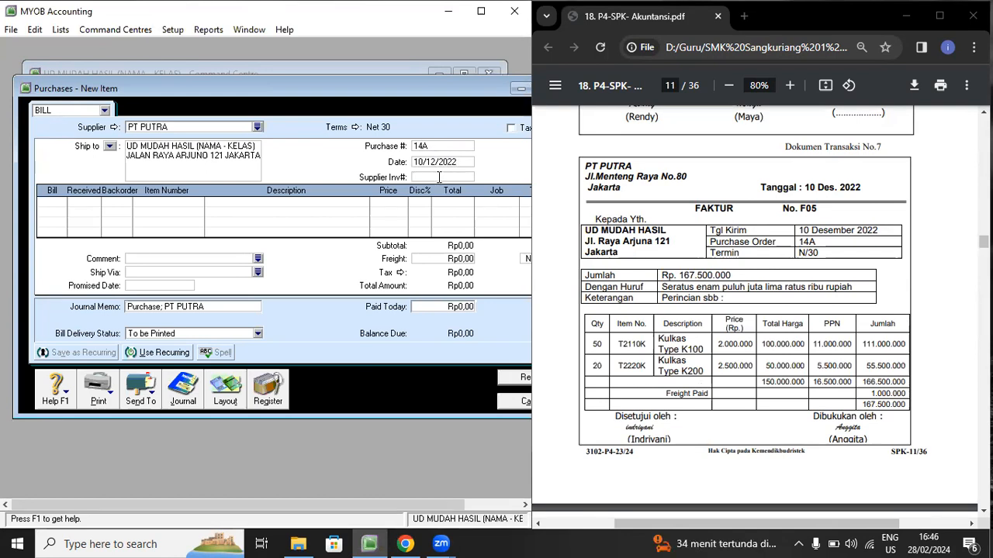
{"action": "type", "text": "F05"}
Add a bill line for 50 units of item T2110K at a price of 2.000.000 each
{"action": "left_click", "coordinate": [59, 204]}
{"action": "type", "text": "50"}
{"action": "key", "text": "Tab"}
{"action": "key", "text": "Tab"}
{"action": "type", "text": "T2110K"}
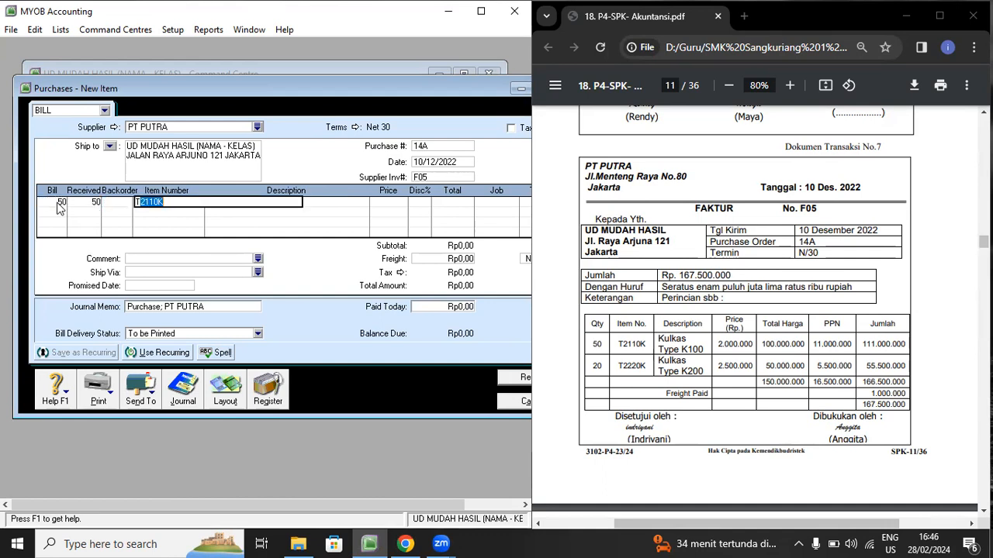
{"action": "key", "text": "Tab"}
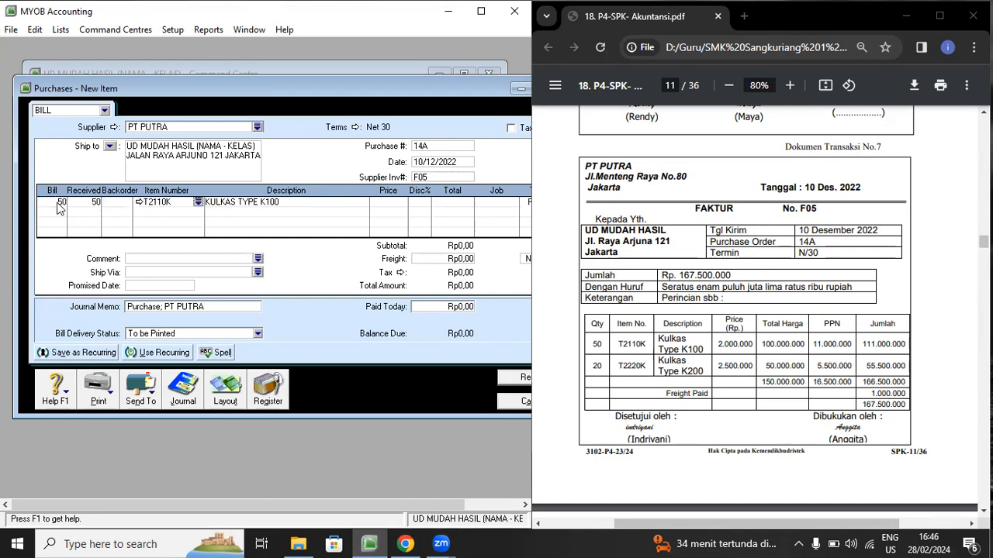
{"action": "left_click", "coordinate": [396, 204]}
{"action": "type", "text": "2"}
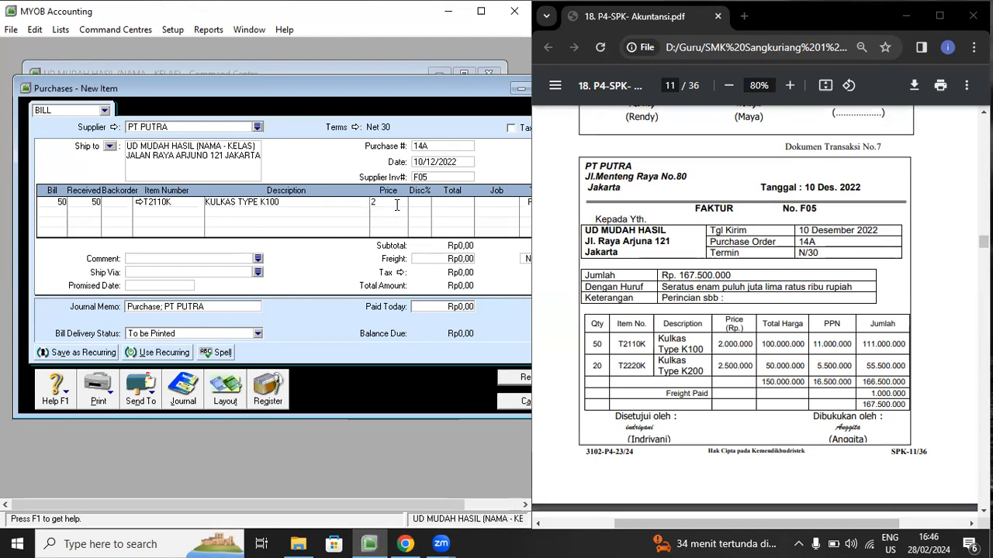
{"action": "type", "text": "000000"}
{"action": "key", "text": "Tab"}
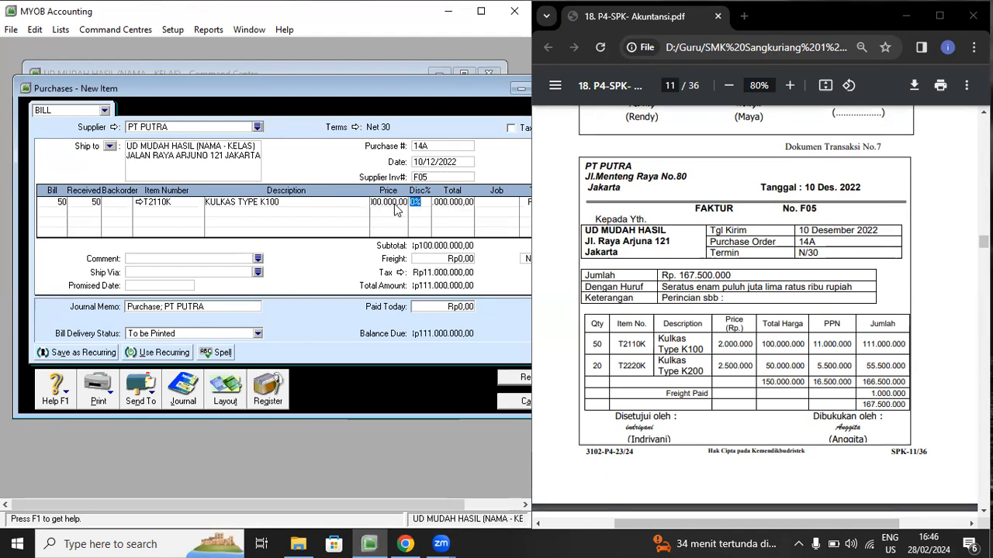
Add a second bill line for 20 units of item T2220K at a price of 2.500.000 each
{"action": "left_click_drag", "start_coordinate": [424, 98], "coordinate": [346, 90]}
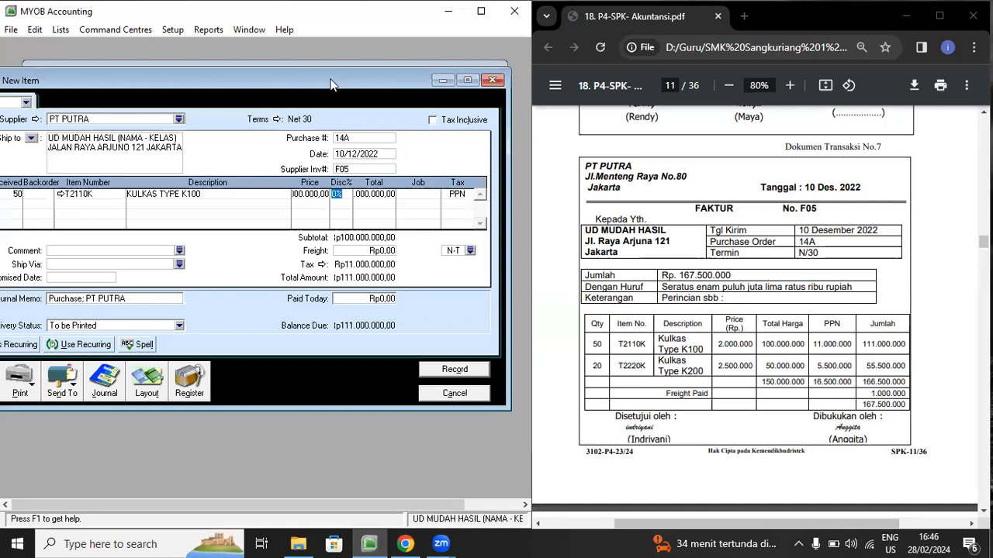
{"action": "left_click_drag", "start_coordinate": [329, 84], "coordinate": [458, 90]}
{"action": "left_click", "coordinate": [110, 208]}
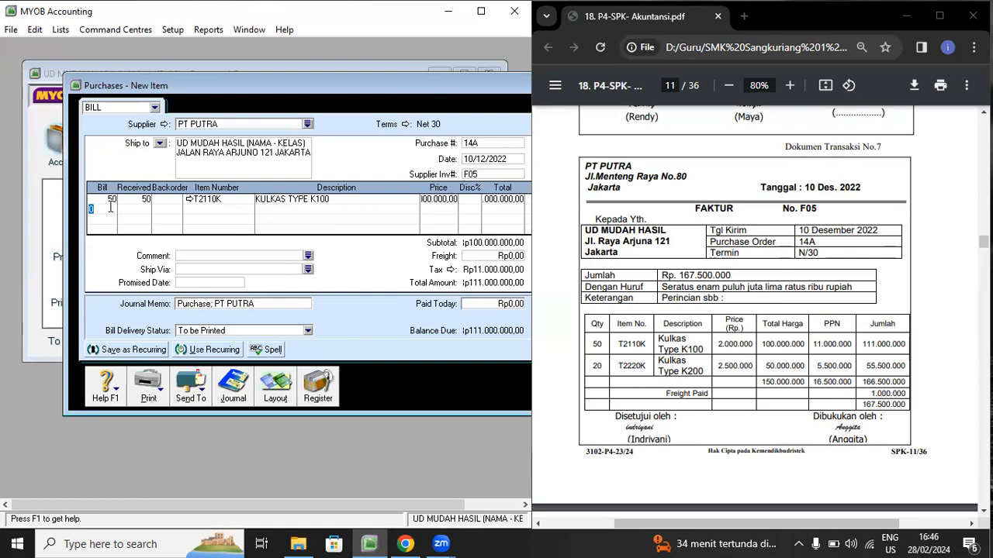
{"action": "type", "text": "20"}
{"action": "key", "text": "Tab"}
{"action": "type", "text": "T"}
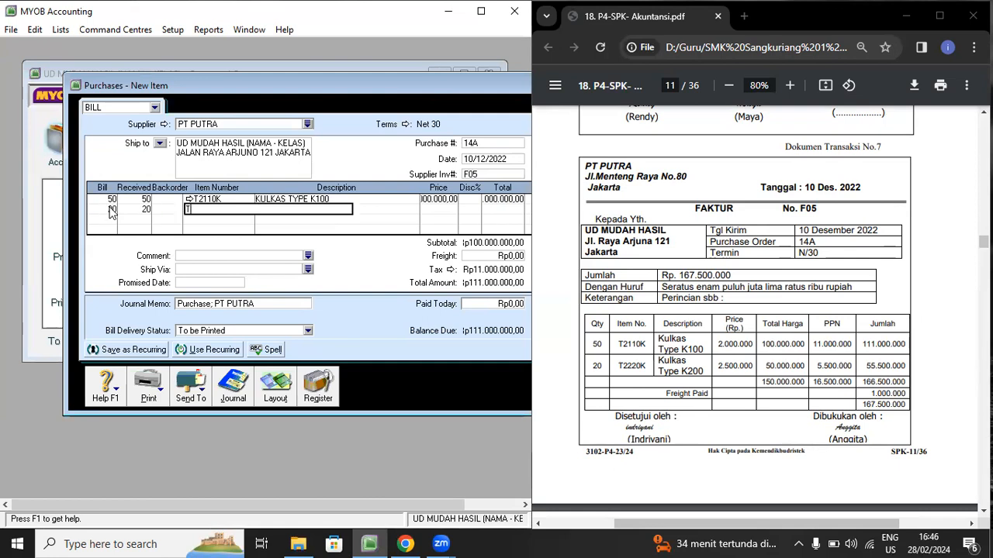
{"action": "type", "text": "2220K"}
{"action": "key", "text": "Tab"}
{"action": "key", "text": "Tab"}
{"action": "type", "text": "25"}
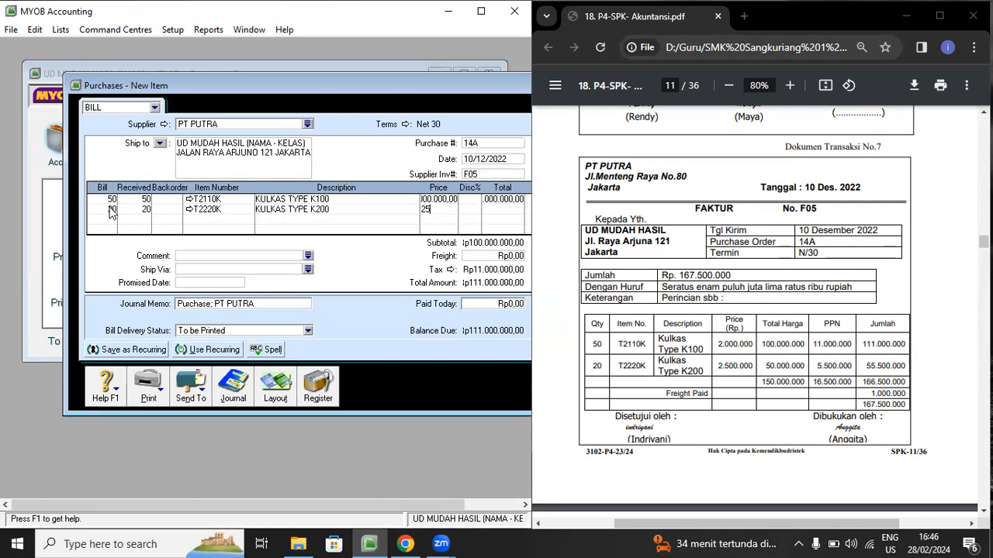
{"action": "type", "text": "00000"}
{"action": "key", "text": "Tab"}
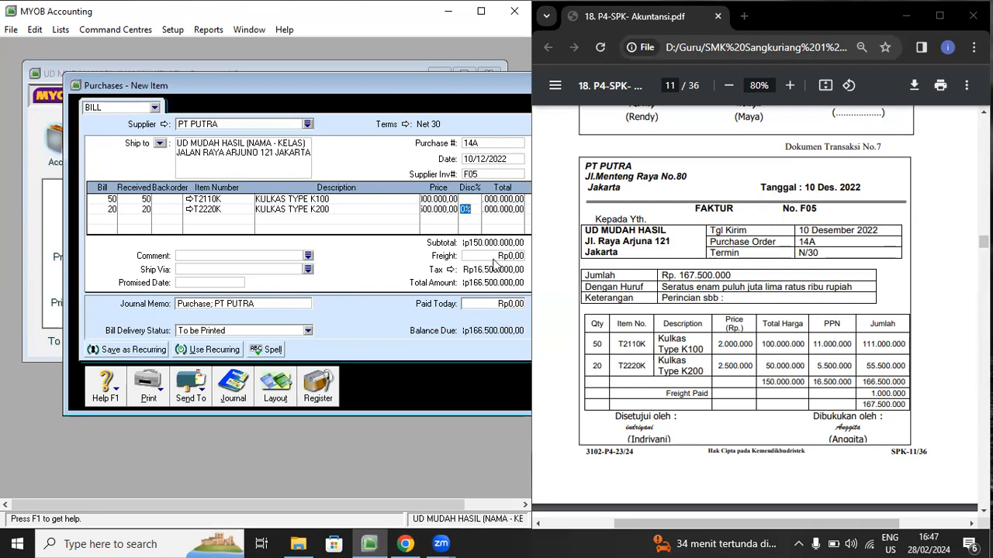
Enter freight of 1.000.000 on the bill and check the total amount against invoice F05
{"action": "left_click_drag", "start_coordinate": [457, 91], "coordinate": [323, 97]}
{"action": "left_click", "coordinate": [358, 265]}
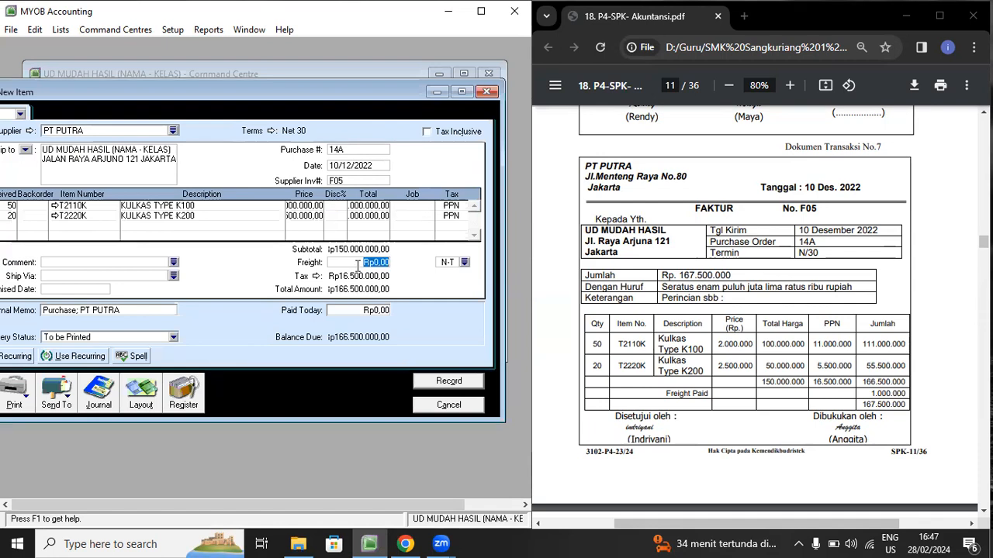
{"action": "type", "text": "1000000"}
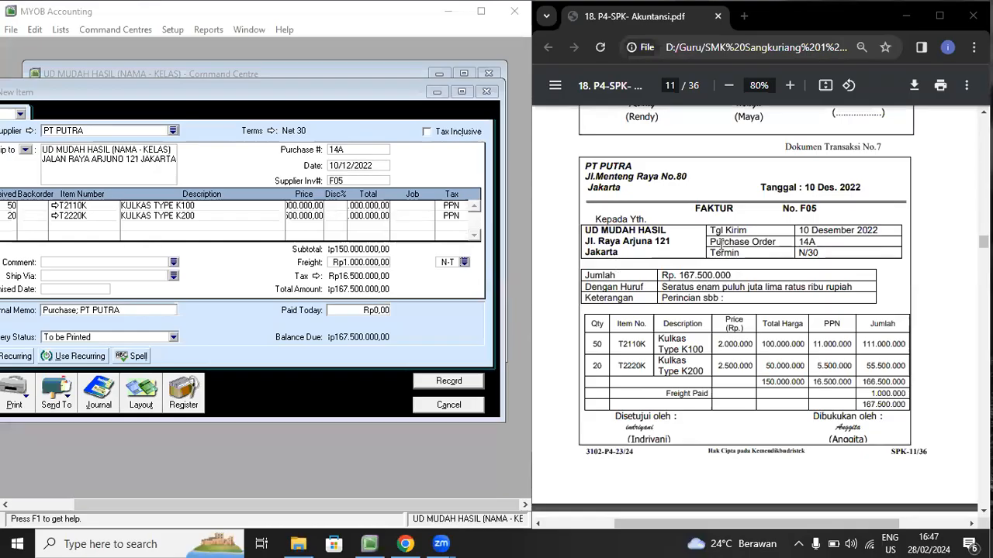
{"action": "left_click", "coordinate": [263, 94]}
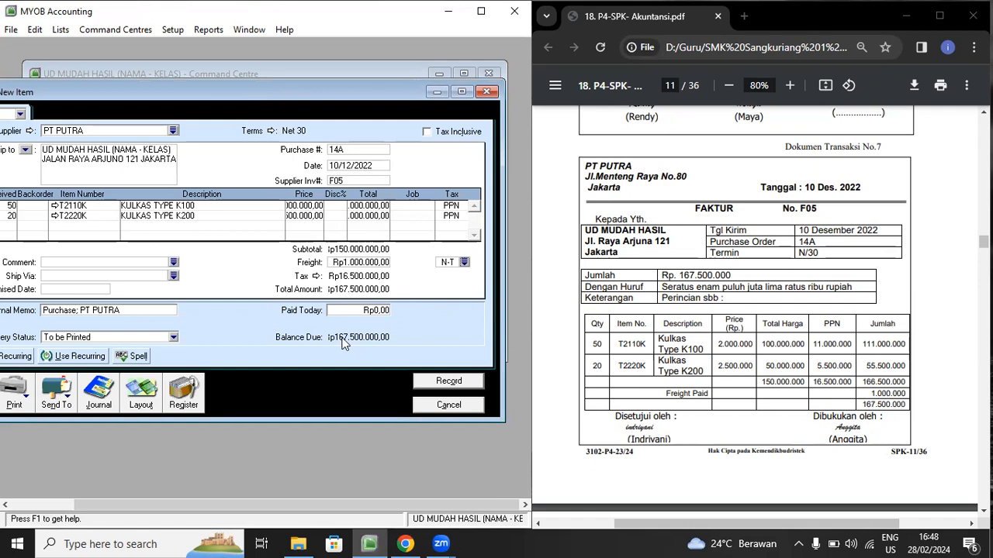
{"action": "left_click", "coordinate": [877, 405]}
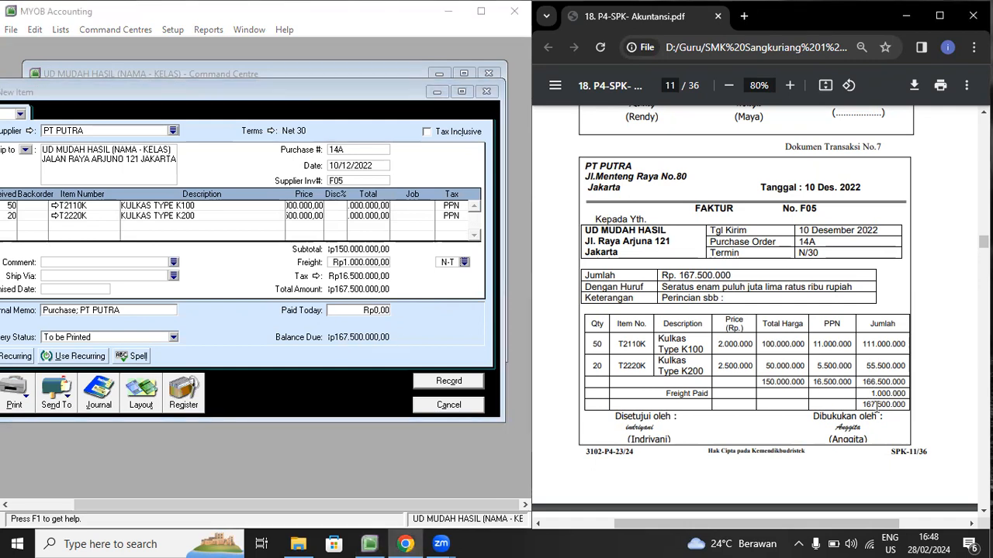
{"action": "left_click", "coordinate": [263, 287]}
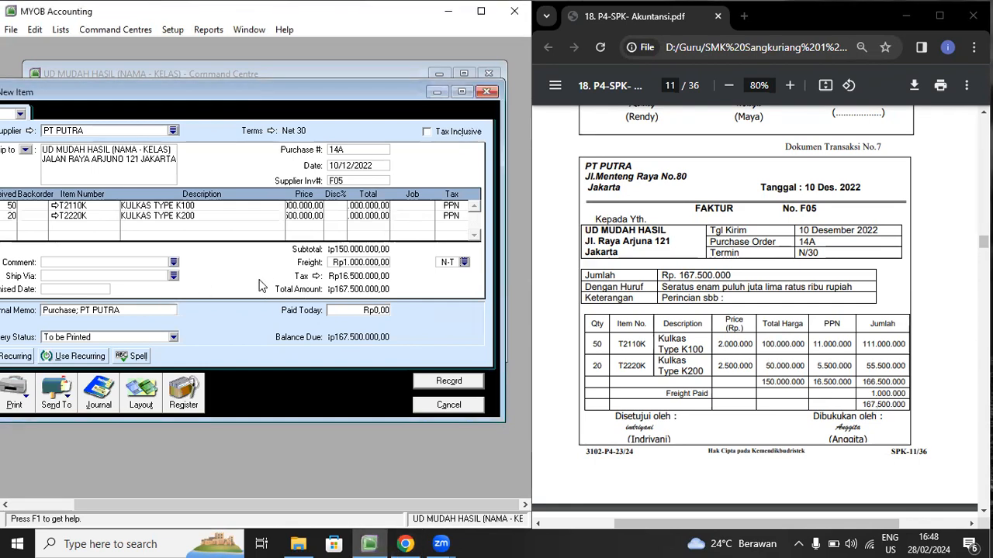
Check the journal of bill 14A in the transaction recap and record the bill without changing the tax code
{"action": "key", "text": "ctrl+r"}
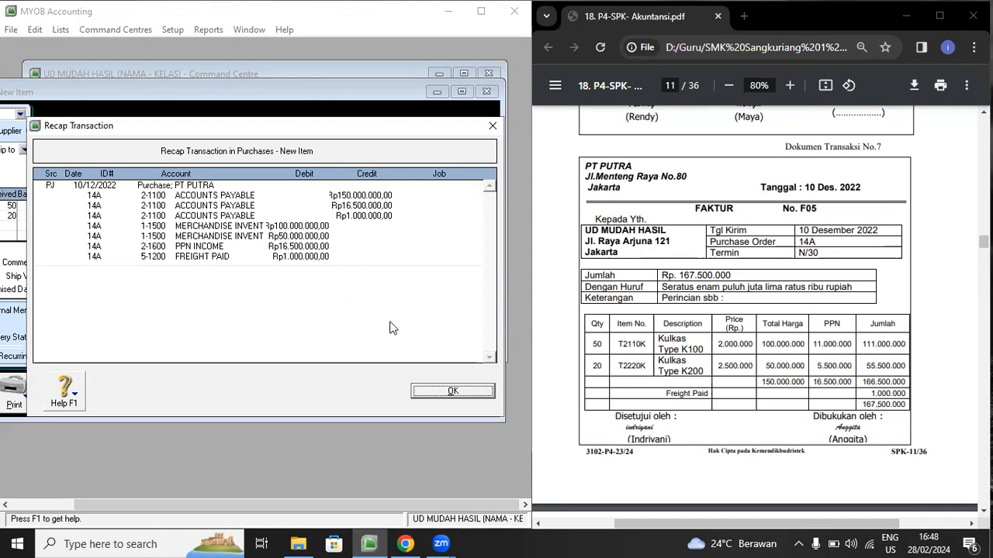
{"action": "left_click", "coordinate": [449, 395]}
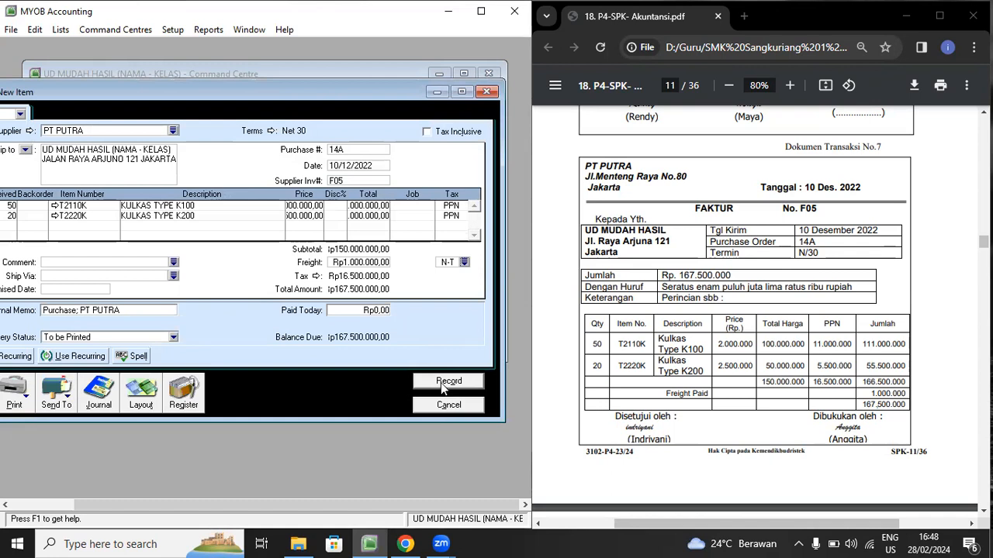
{"action": "left_click", "coordinate": [441, 380]}
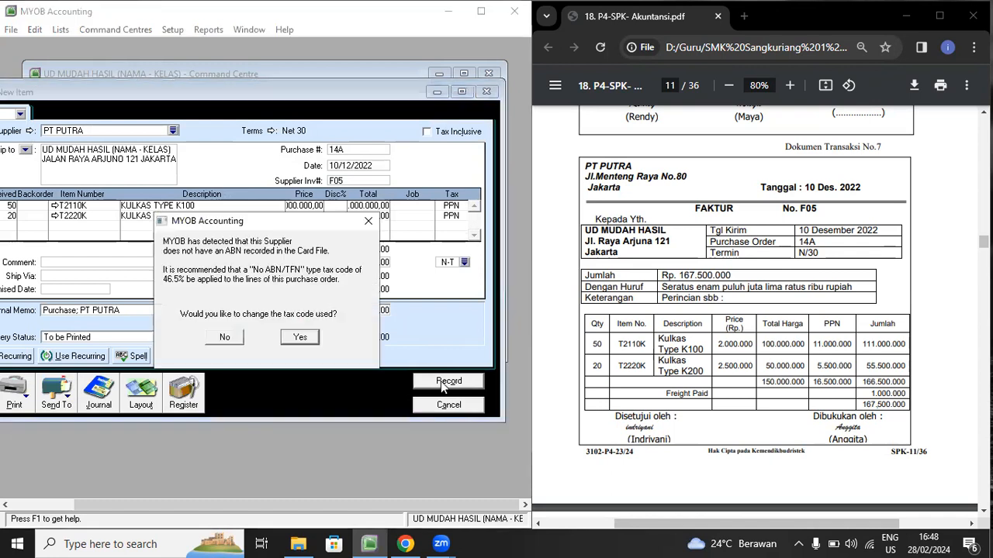
{"action": "left_click", "coordinate": [299, 338]}
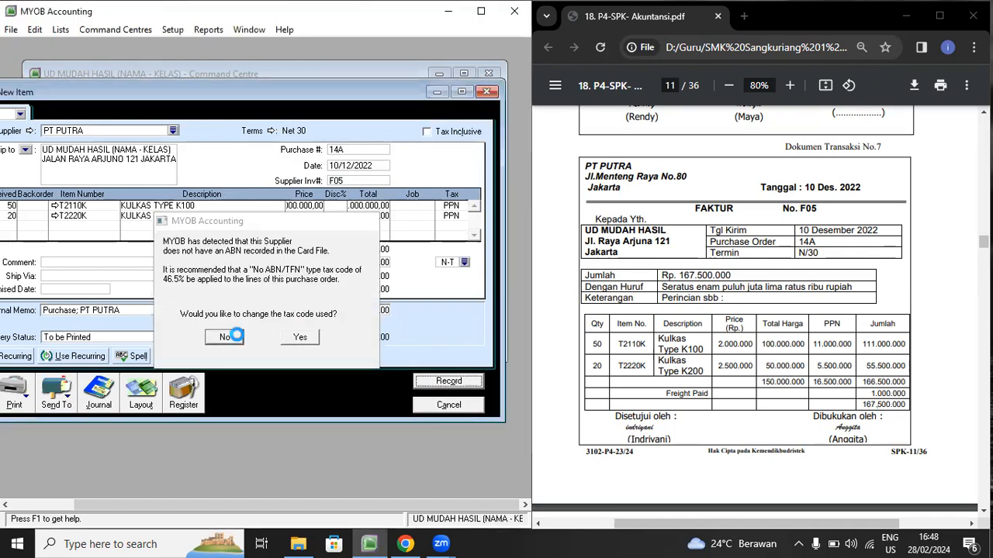
Close the purchase window and bring up Dokumen Transaksi No.8 in the PDF
{"action": "left_click", "coordinate": [457, 407]}
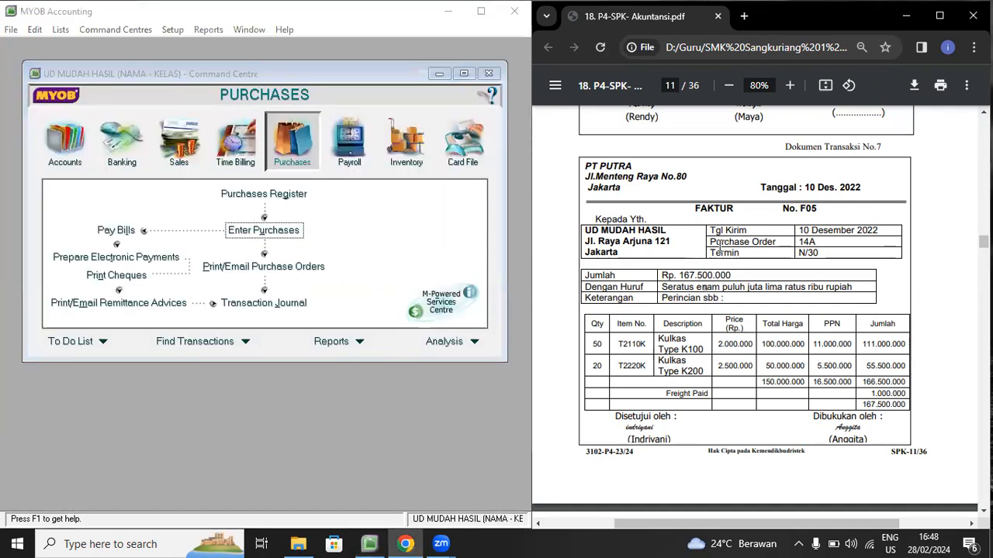
{"action": "scroll", "coordinate": [719, 248], "scroll_direction": "down", "scroll_amount": 5}
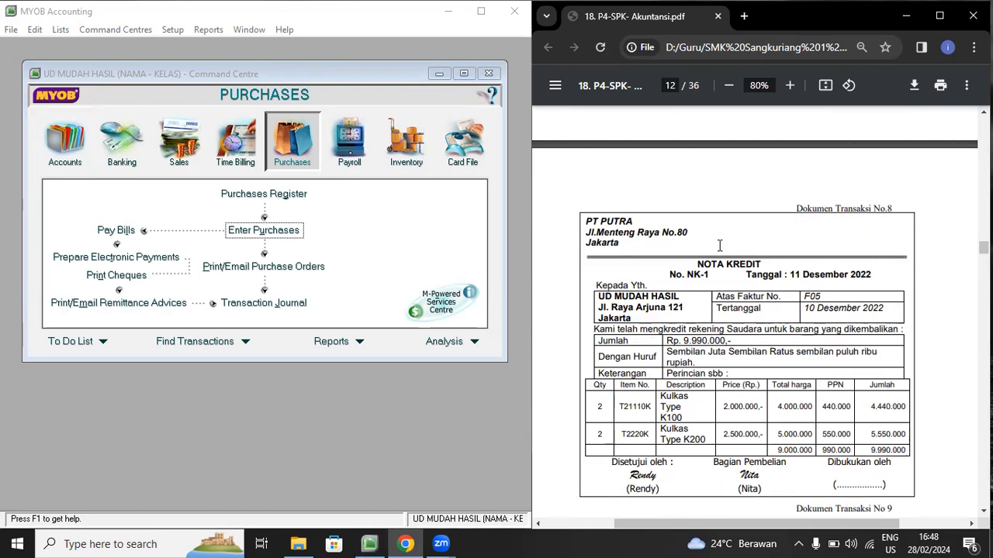
{"action": "scroll", "coordinate": [717, 250], "scroll_direction": "down", "scroll_amount": 2}
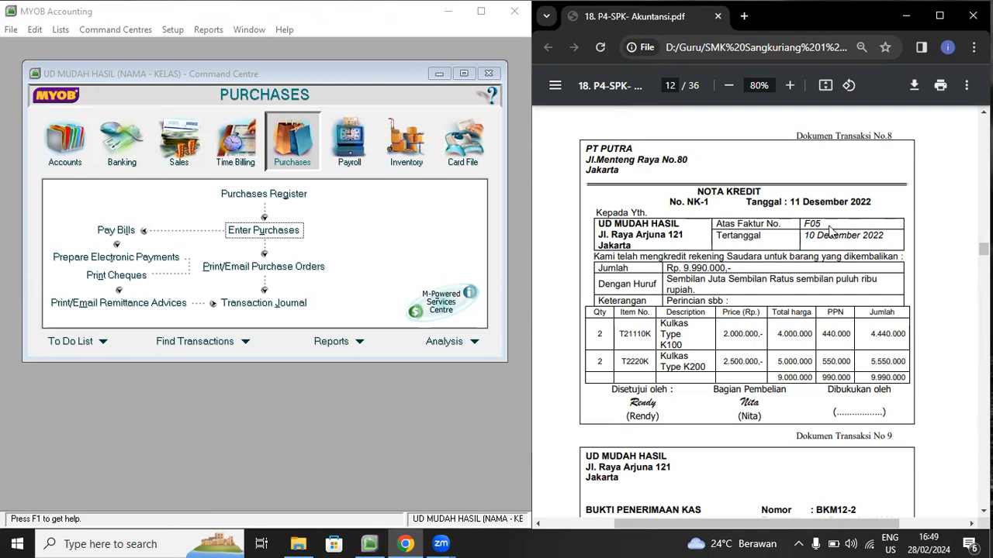
Start a new purchase for supplier PT PUTRA with NK-1 as both the purchase number and the supplier invoice number
{"action": "left_click", "coordinate": [264, 230]}
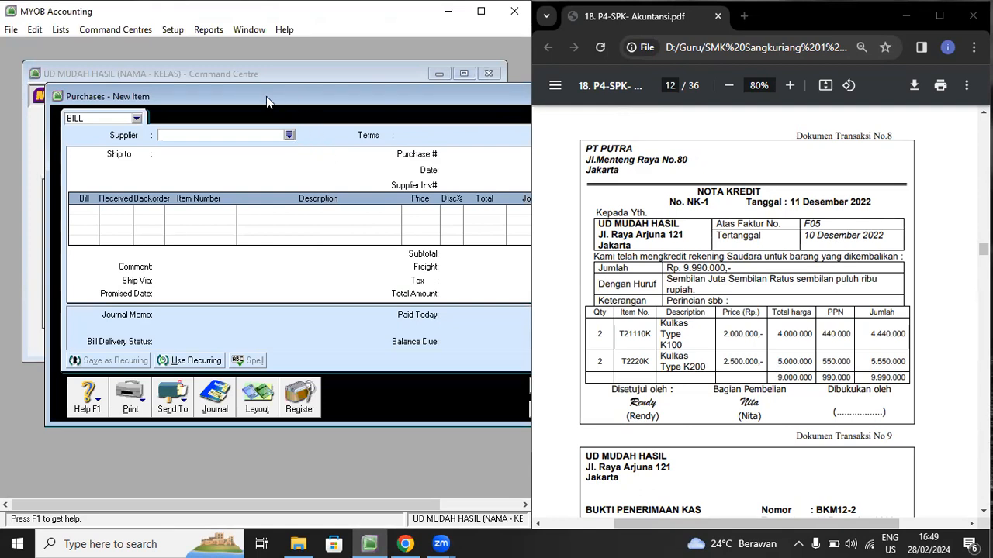
{"action": "left_click", "coordinate": [289, 135]}
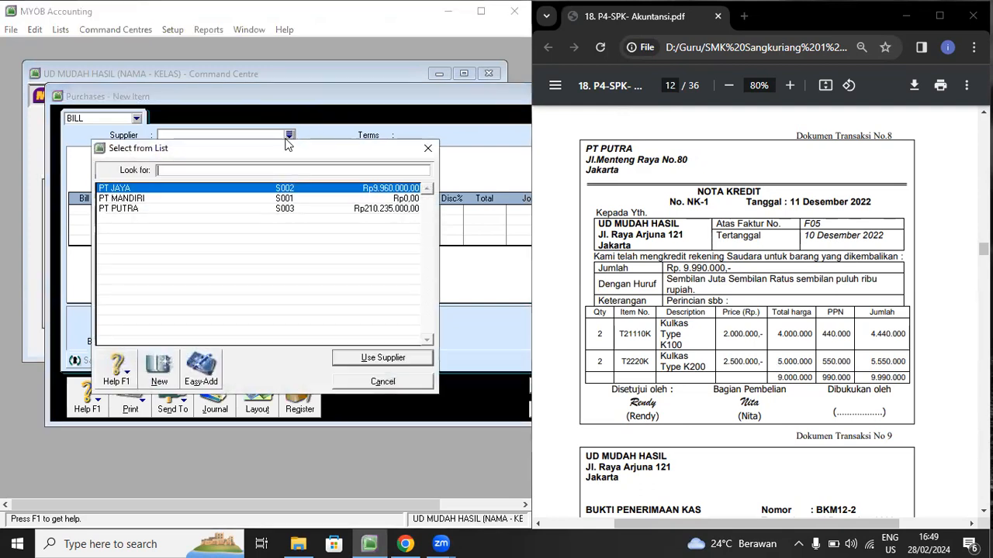
{"action": "double_click", "coordinate": [178, 208]}
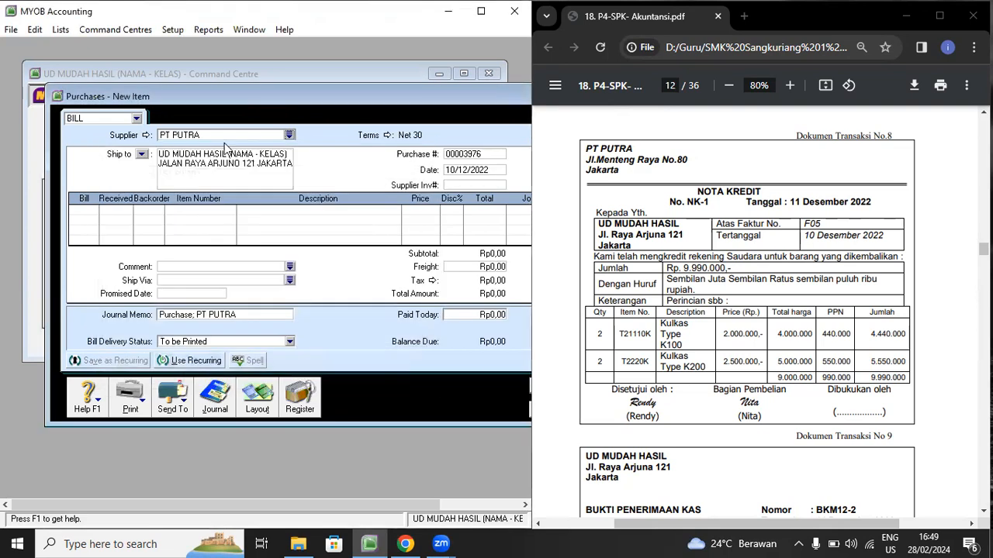
{"action": "double_click", "coordinate": [236, 99]}
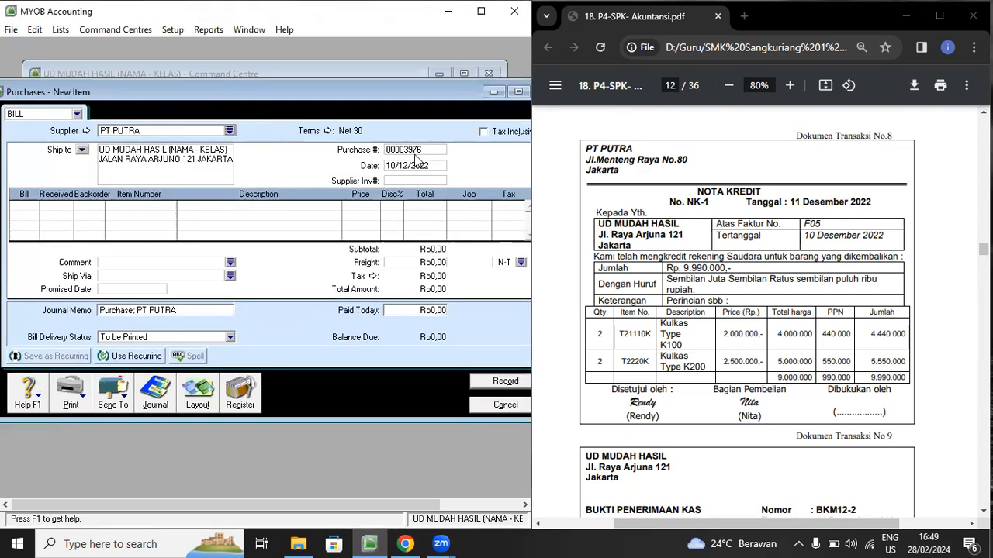
{"action": "left_click", "coordinate": [424, 150]}
{"action": "type", "text": "NK-1"}
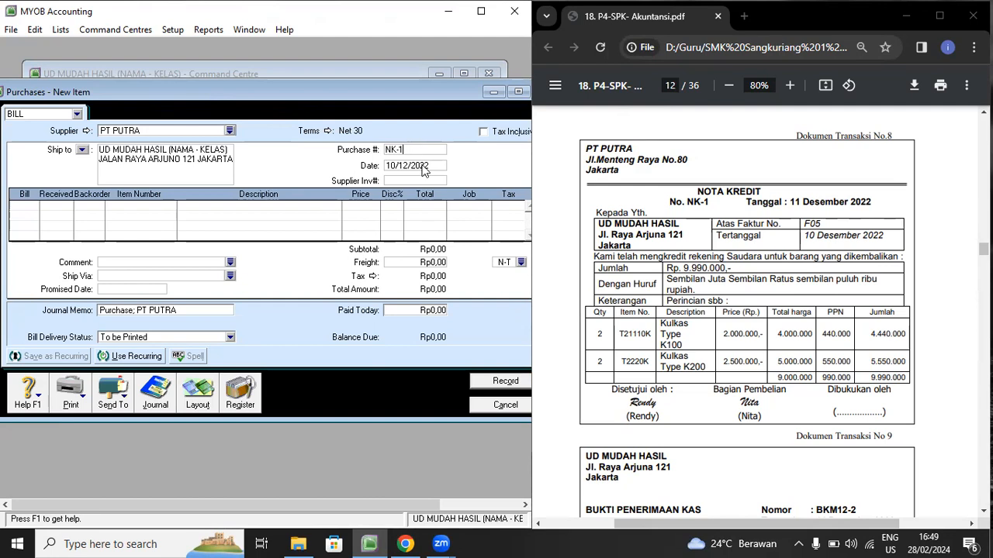
{"action": "left_click", "coordinate": [431, 165]}
{"action": "left_click", "coordinate": [406, 181]}
{"action": "type", "text": "NK-1"}
{"action": "left_click_drag", "start_coordinate": [370, 93], "coordinate": [424, 89]}
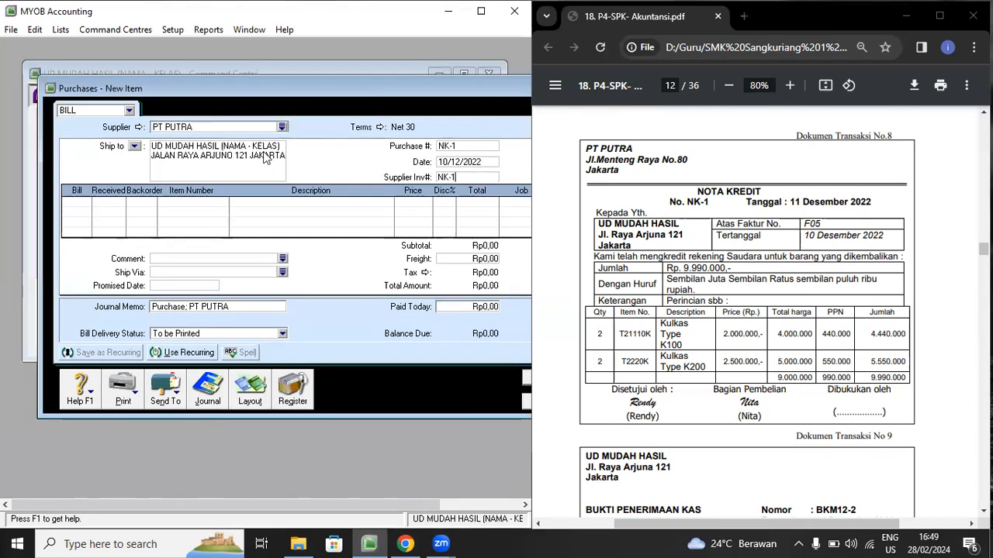
Enter the returned goods as two lines with quantity -2 each, for items T2110K and T2220K
{"action": "left_click", "coordinate": [73, 200]}
{"action": "type", "text": "-2"}
{"action": "key", "text": "Tab"}
{"action": "type", "text": "T"}
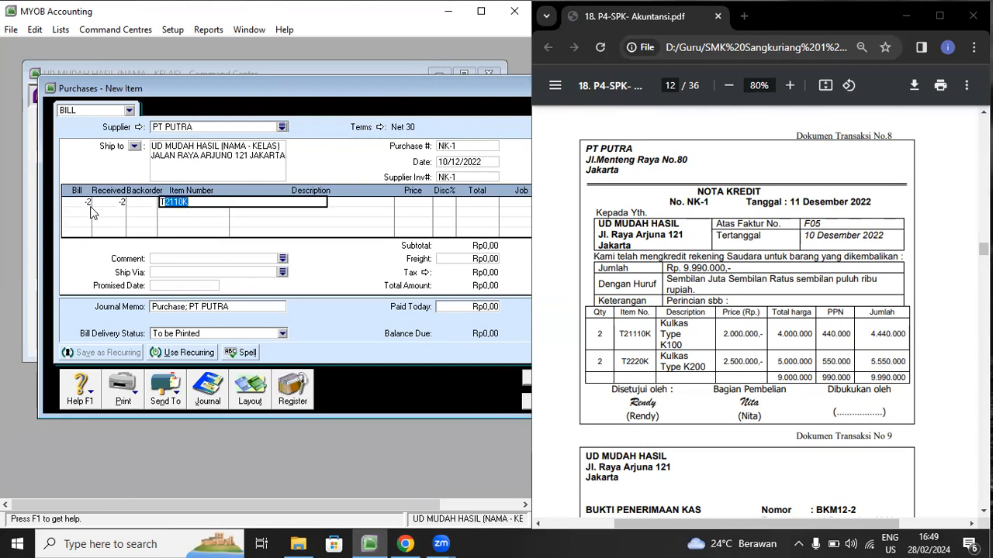
{"action": "left_click", "coordinate": [90, 214]}
{"action": "type", "text": "-2"}
{"action": "key", "text": "Tab"}
{"action": "type", "text": "T2220K"}
{"action": "key", "text": "Tab"}
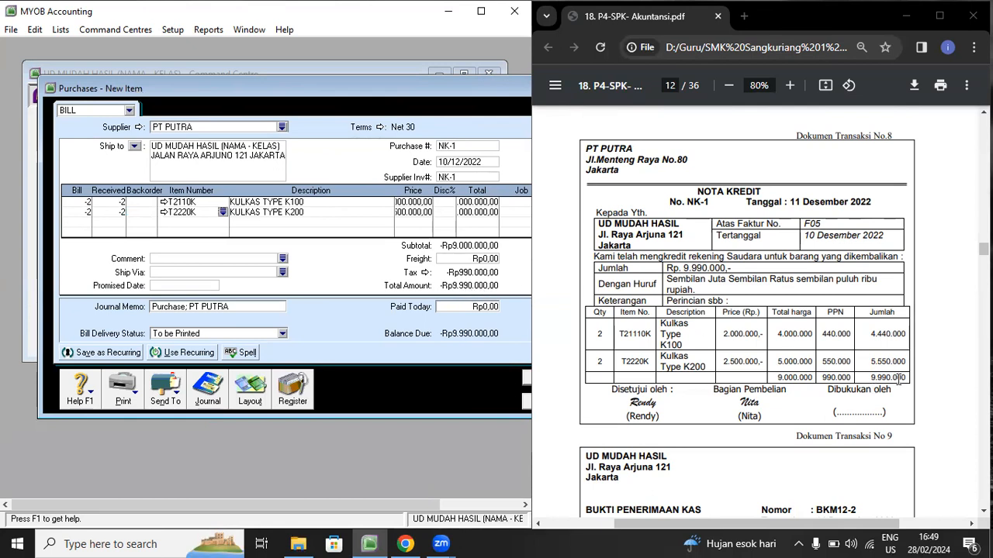
Check the journal of return NK-1 in the transaction recap, record it and close the purchase window
{"action": "left_click_drag", "start_coordinate": [470, 99], "coordinate": [375, 92]}
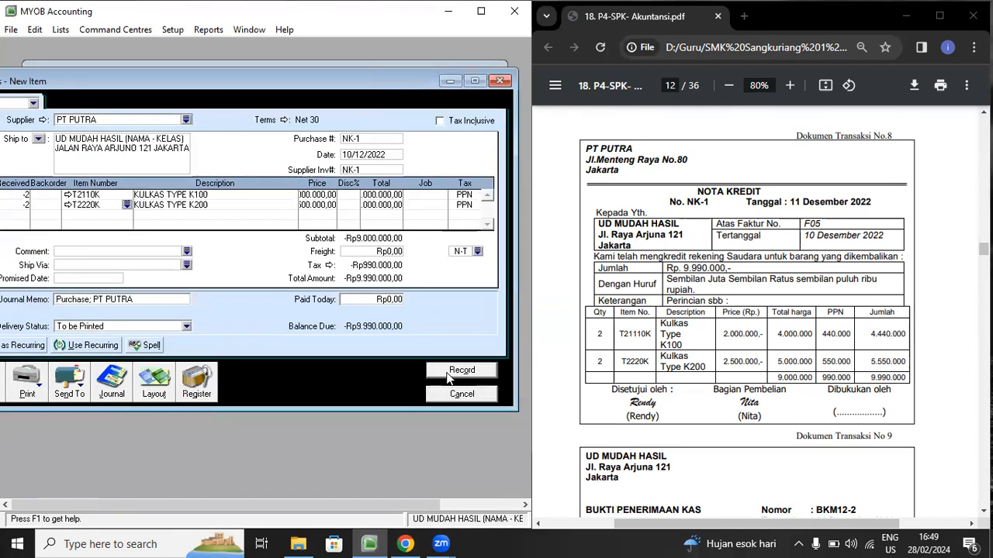
{"action": "key", "text": "ctrl+r"}
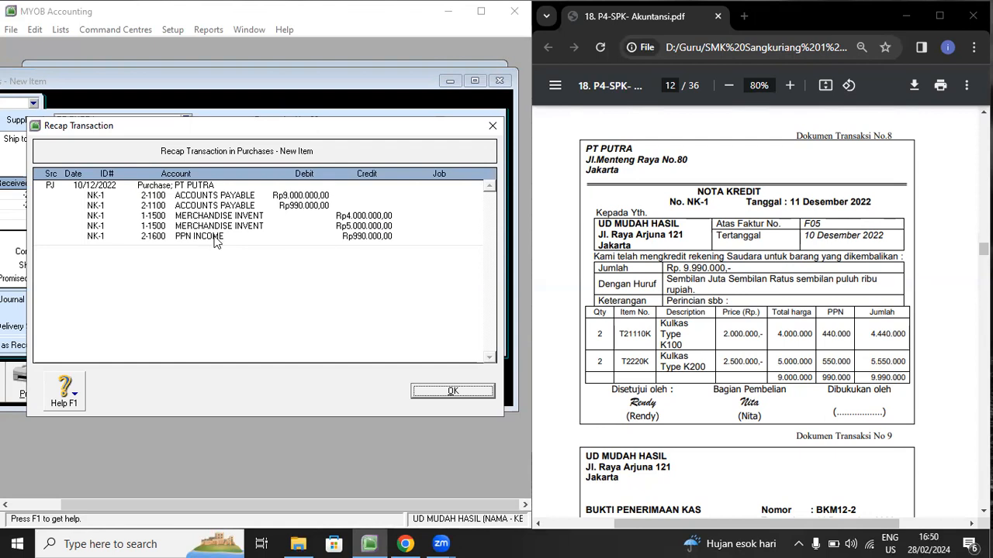
{"action": "left_click", "coordinate": [444, 394]}
{"action": "left_click", "coordinate": [458, 368]}
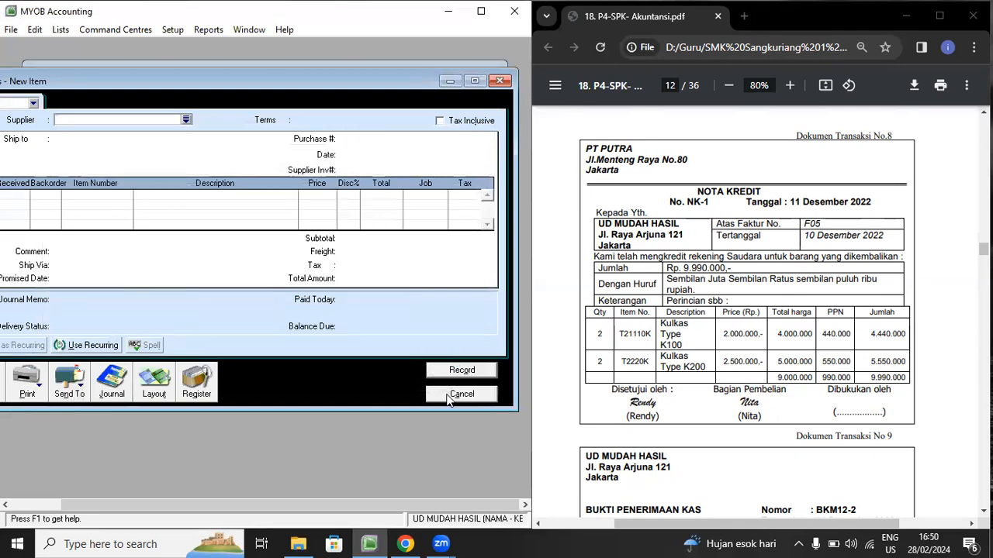
{"action": "left_click", "coordinate": [449, 395]}
Open the purchases register and list all suppliers' purchases dated from 01/12/2022 to 31/12/2022
{"action": "left_click", "coordinate": [270, 200]}
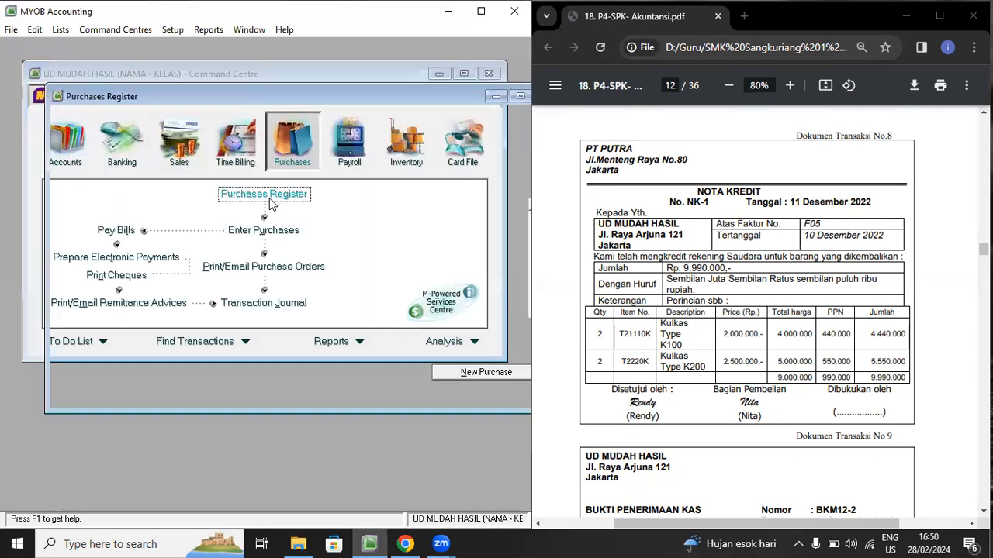
{"action": "type", "text": "01/12/2022"}
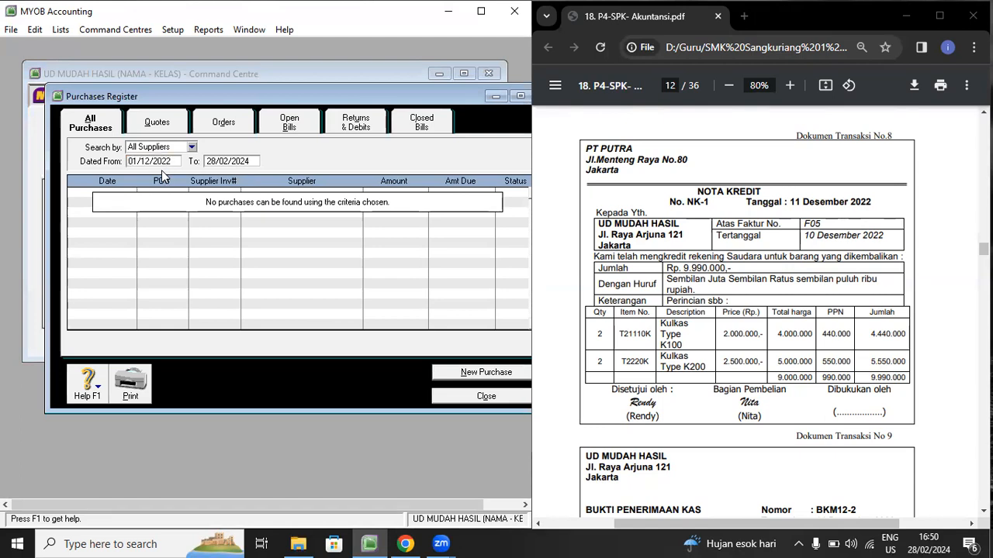
{"action": "left_click", "coordinate": [232, 163]}
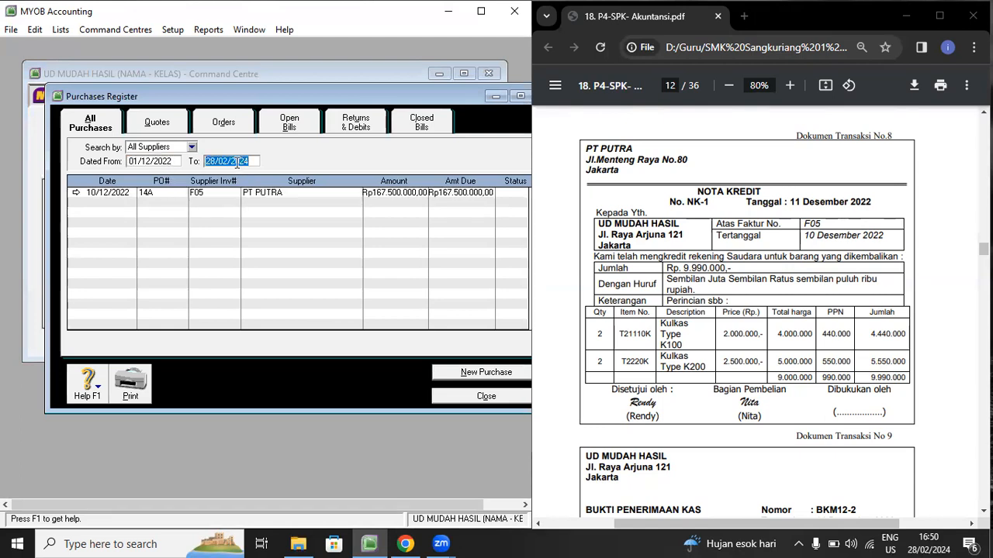
{"action": "type", "text": "31/12/2022"}
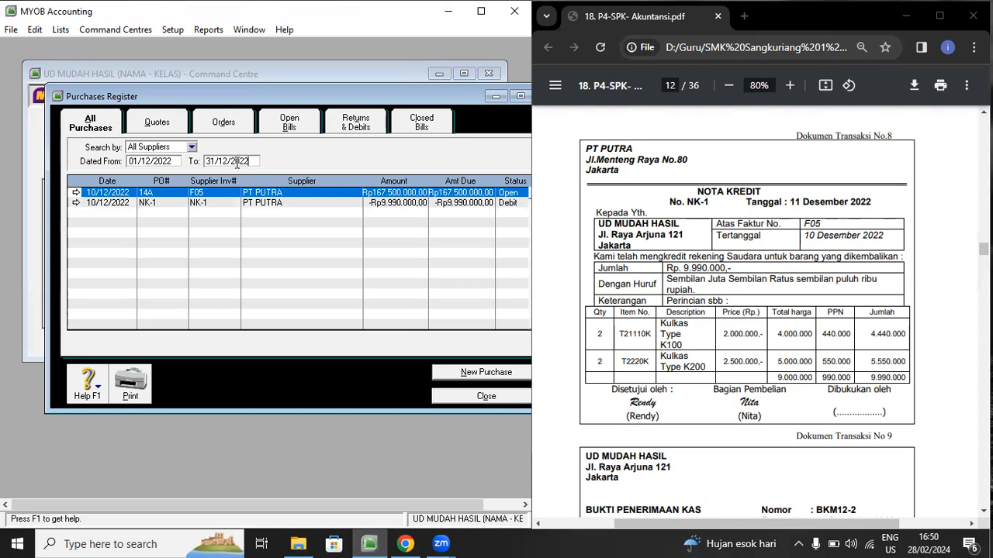
{"action": "key", "text": "Tab"}
Compare the supplier returns and debits with the open bills, ending on the list of returns
{"action": "left_click", "coordinate": [345, 130]}
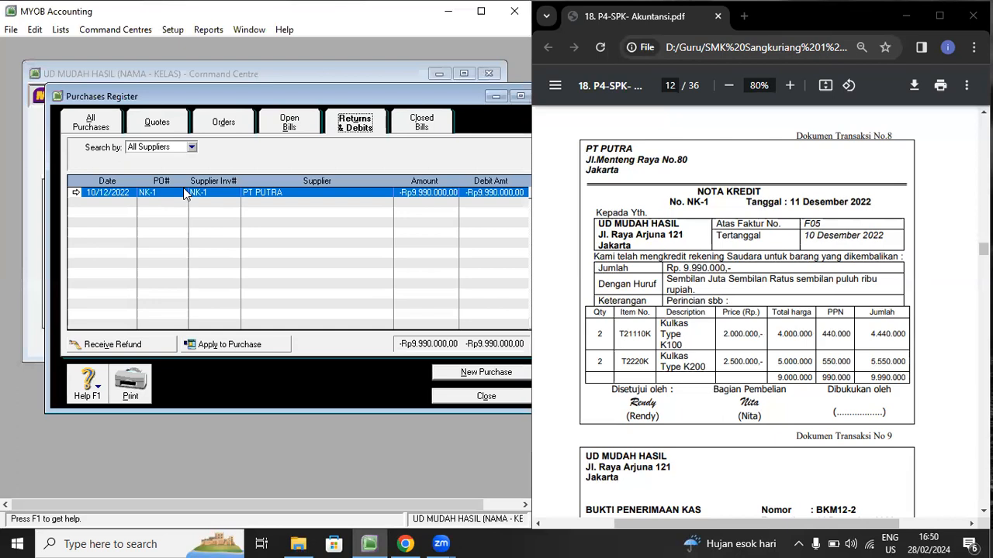
{"action": "left_click", "coordinate": [308, 122]}
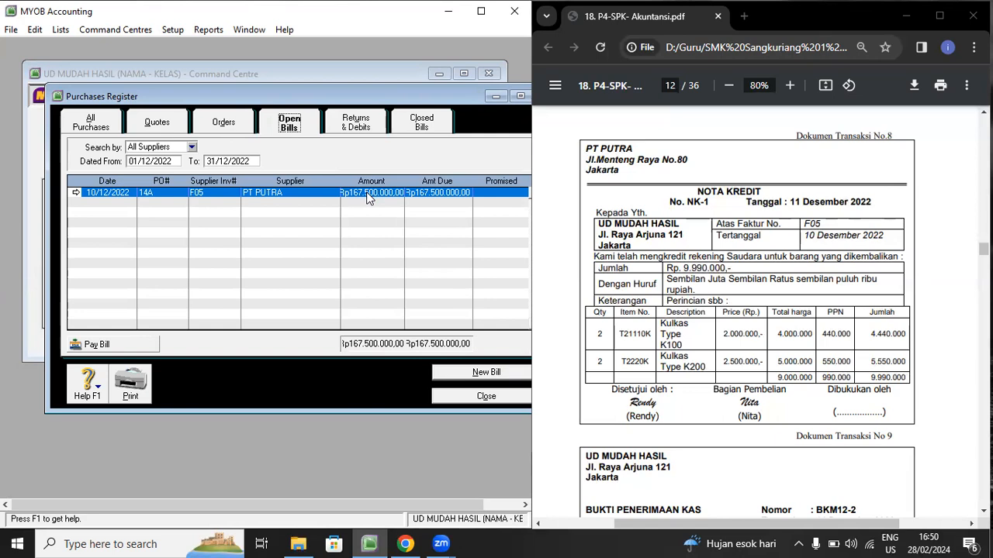
{"action": "left_click", "coordinate": [357, 124]}
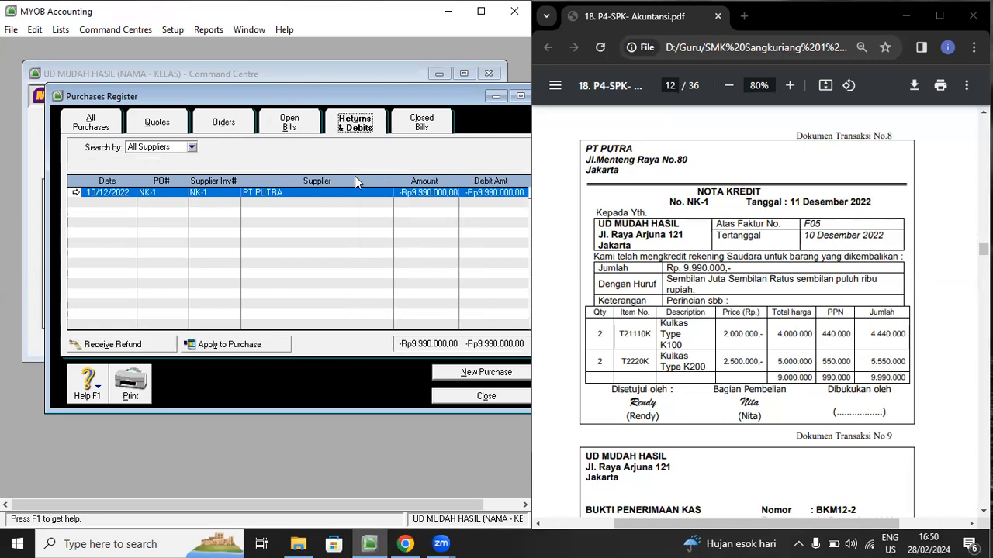
{"action": "left_click", "coordinate": [298, 128]}
{"action": "left_click", "coordinate": [357, 128]}
Start applying return NK-1 to a purchase, with memo RETUR PEMBELIAN, ID NK-1 and date 10/12/2022
{"action": "left_click", "coordinate": [252, 346]}
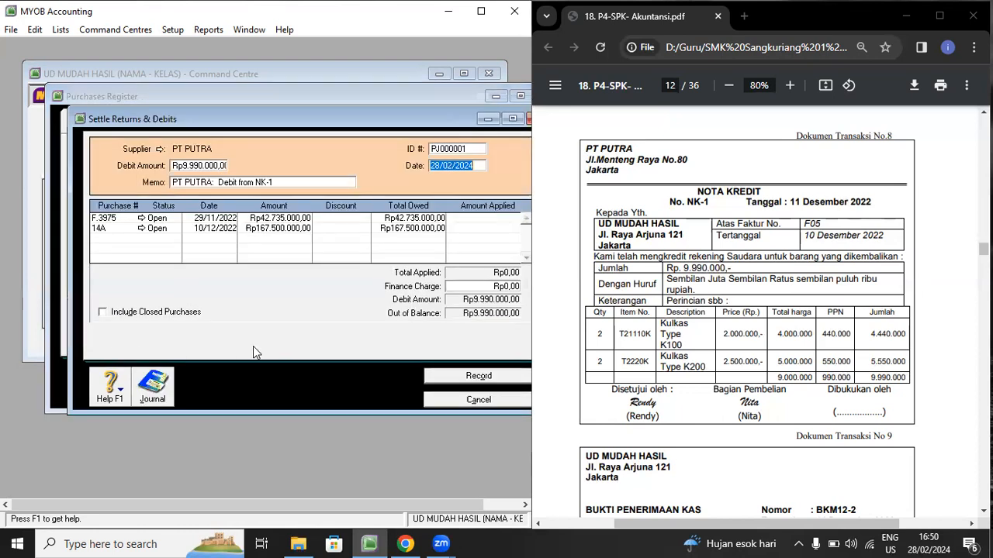
{"action": "left_click", "coordinate": [267, 184]}
{"action": "type", "text": "R"}
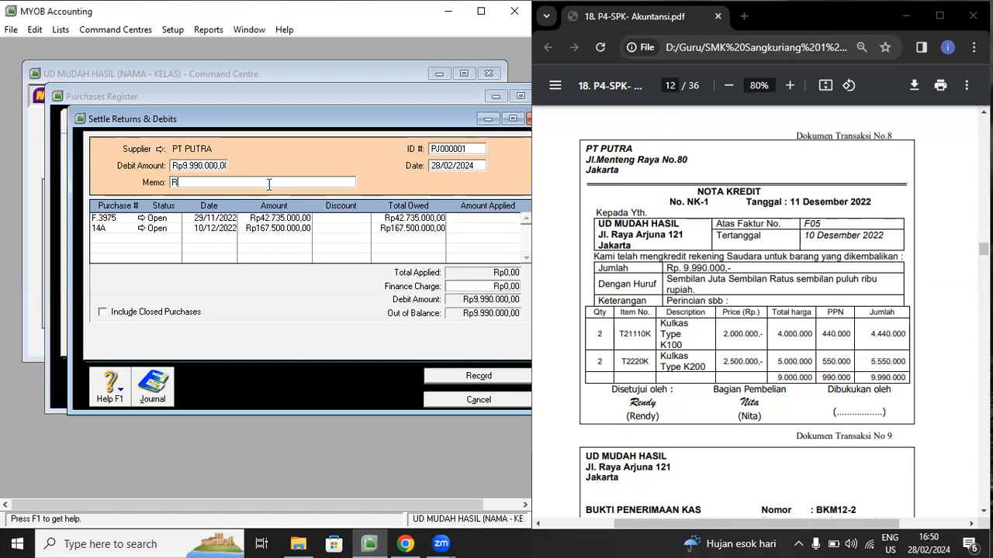
{"action": "type", "text": "ETUR PEMBELIAN"}
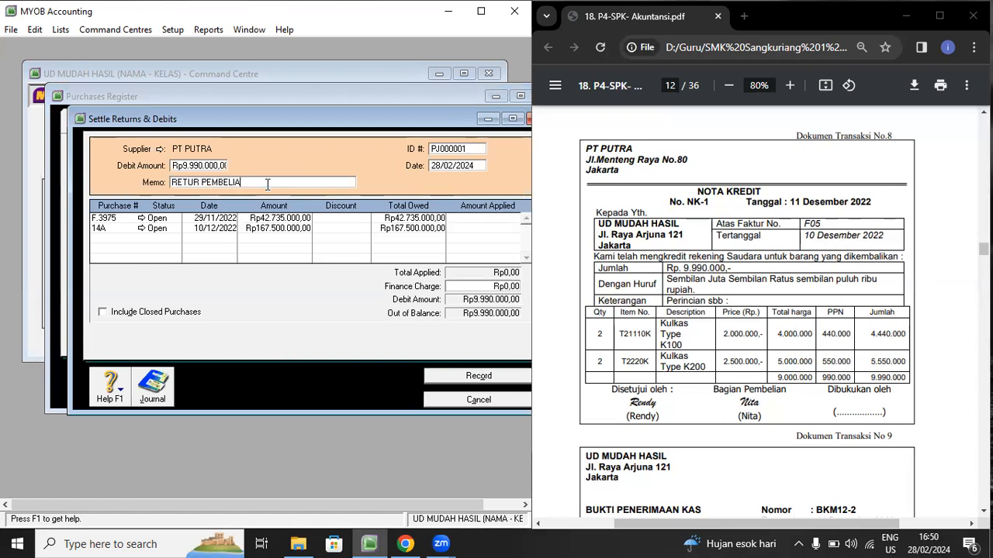
{"action": "left_click", "coordinate": [466, 147]}
{"action": "type", "text": "NK-1"}
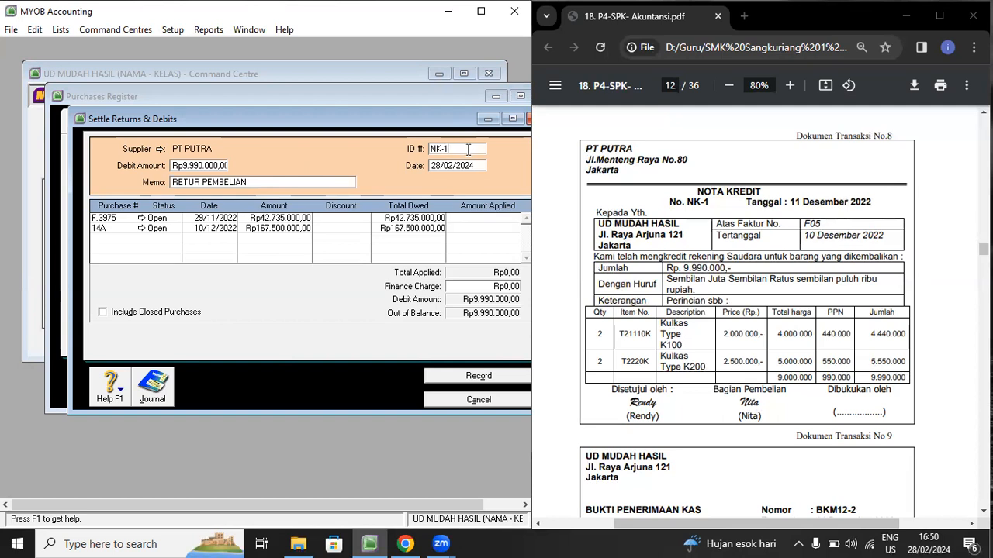
{"action": "left_click", "coordinate": [471, 163]}
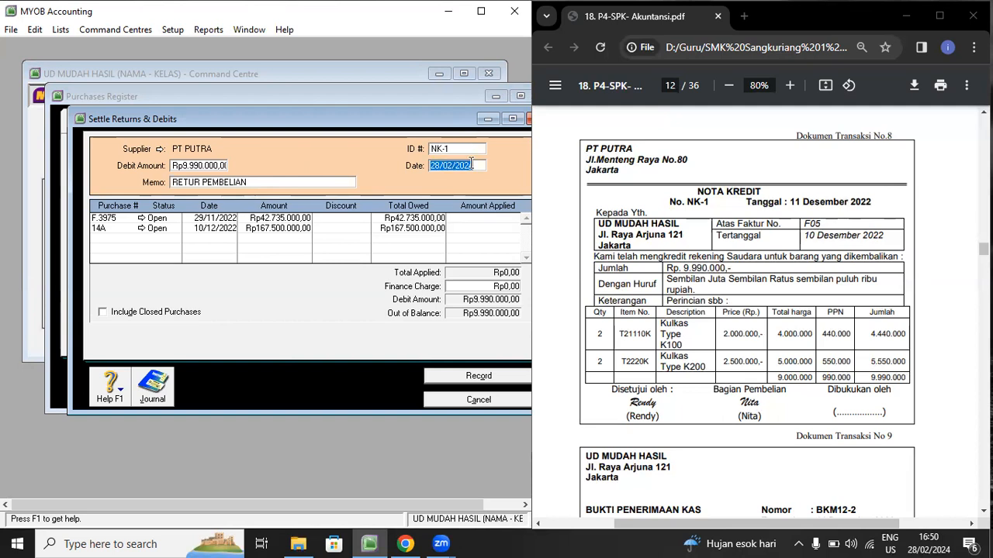
{"action": "type", "text": "10/11"}
{"action": "key", "text": "BackSpace"}
{"action": "type", "text": "2/2022"}
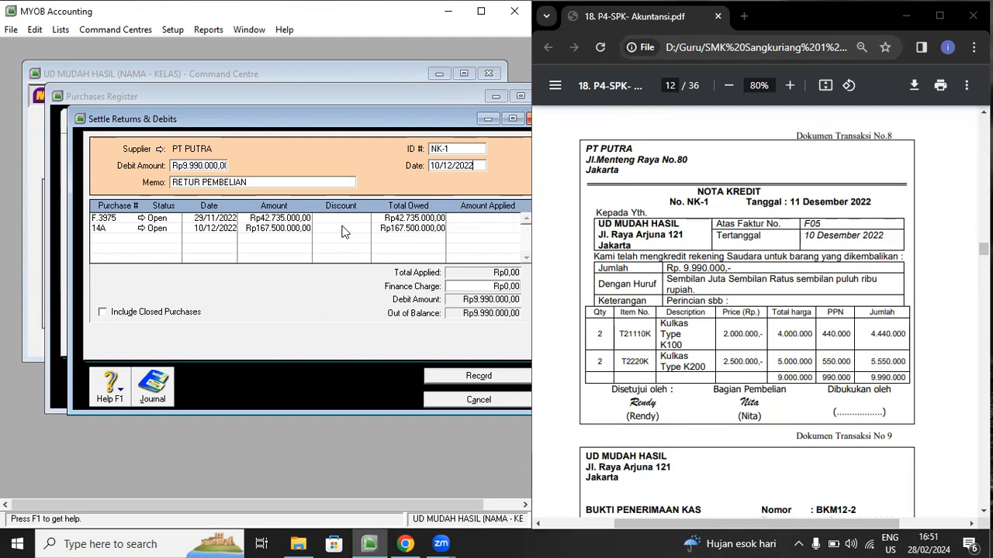
Apply the full Rp9.990.000 debit to PT PUTRA's purchase 14A and record the settlement
{"action": "left_click", "coordinate": [465, 228]}
{"action": "key", "text": "Tab"}
{"action": "key", "text": "Tab"}
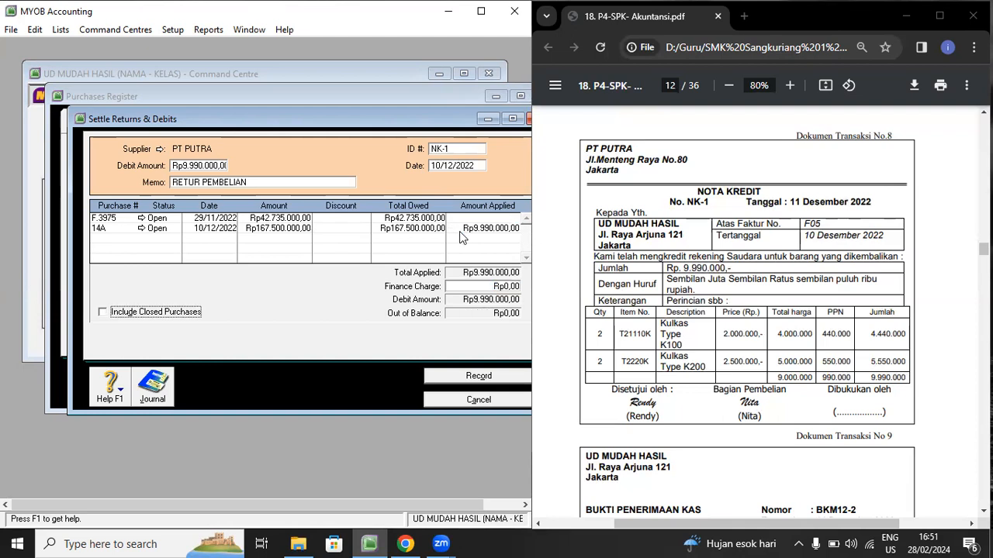
{"action": "left_click", "coordinate": [479, 376]}
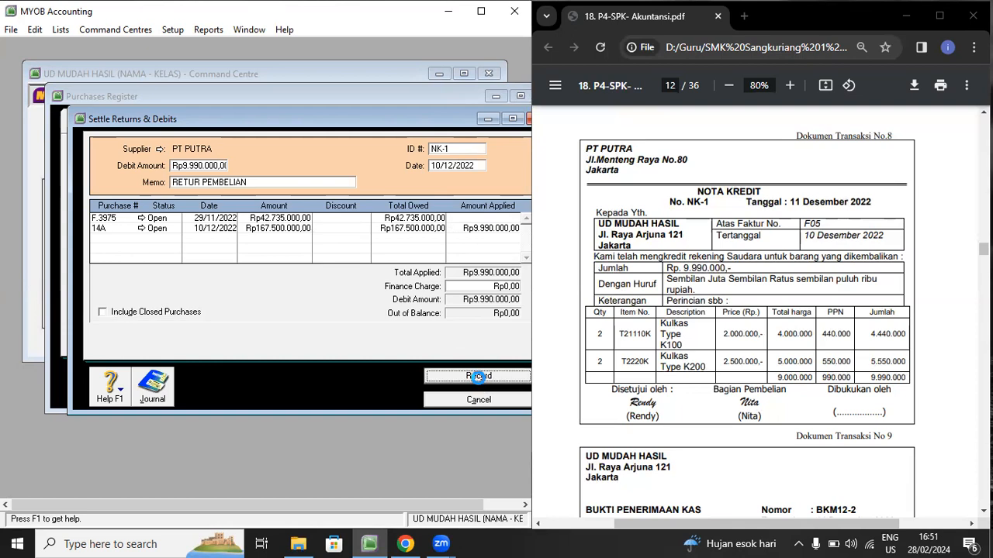
Check the amount due on open bill 14A, close the purchases register and bring up Dokumen Transaksi No 9 in the PDF
{"action": "left_click", "coordinate": [293, 129]}
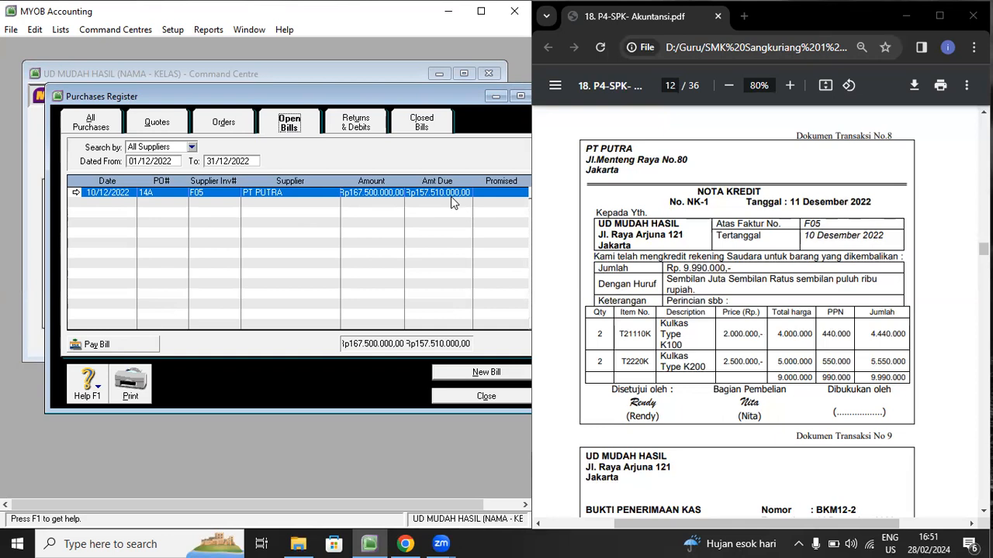
{"action": "left_click", "coordinate": [492, 398]}
{"action": "scroll", "coordinate": [743, 256], "scroll_direction": "down", "scroll_amount": 4}
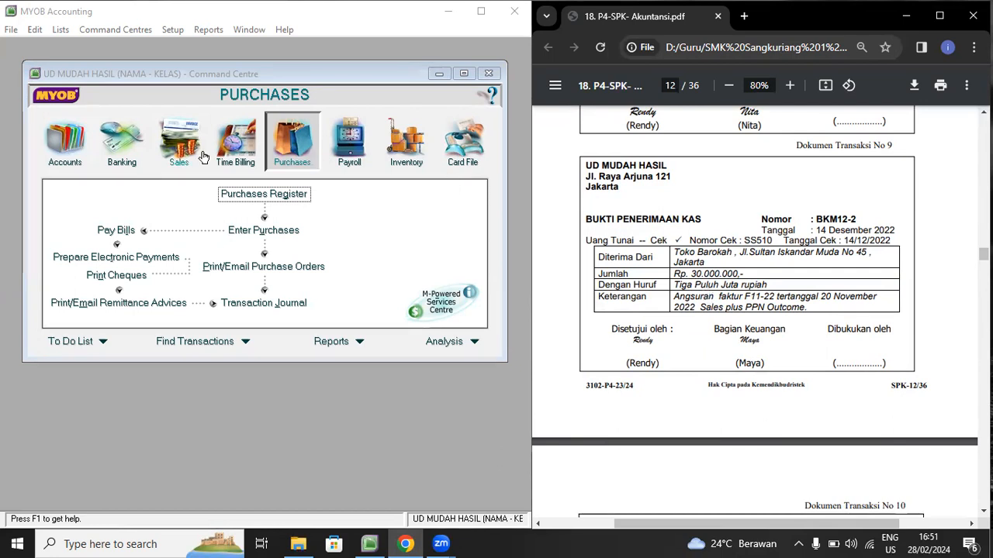
Start a customer payment receipt from TOKO BAROKAH with Rp30.000.000 as the amount received
{"action": "left_click", "coordinate": [177, 156]}
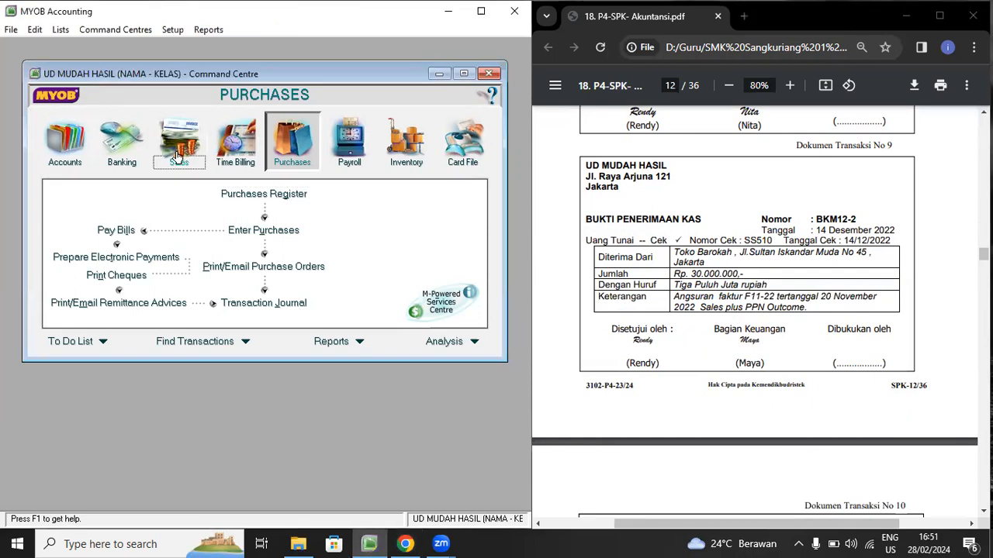
{"action": "left_click", "coordinate": [366, 230]}
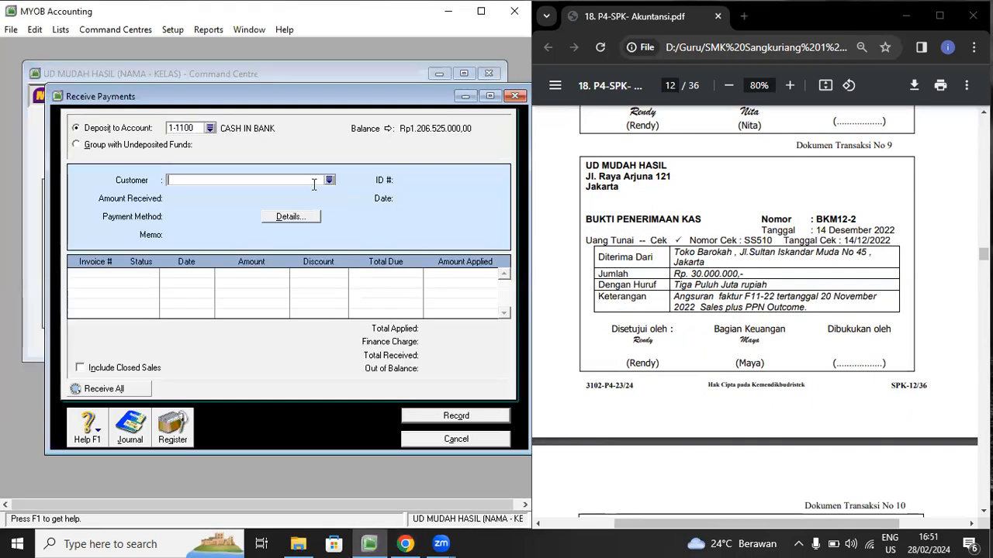
{"action": "left_click", "coordinate": [329, 180]}
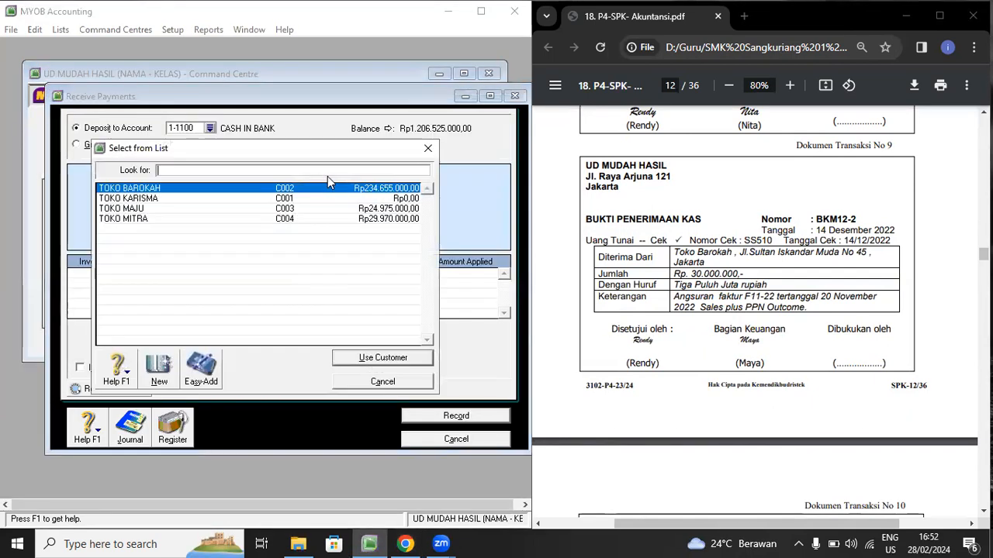
{"action": "double_click", "coordinate": [172, 190]}
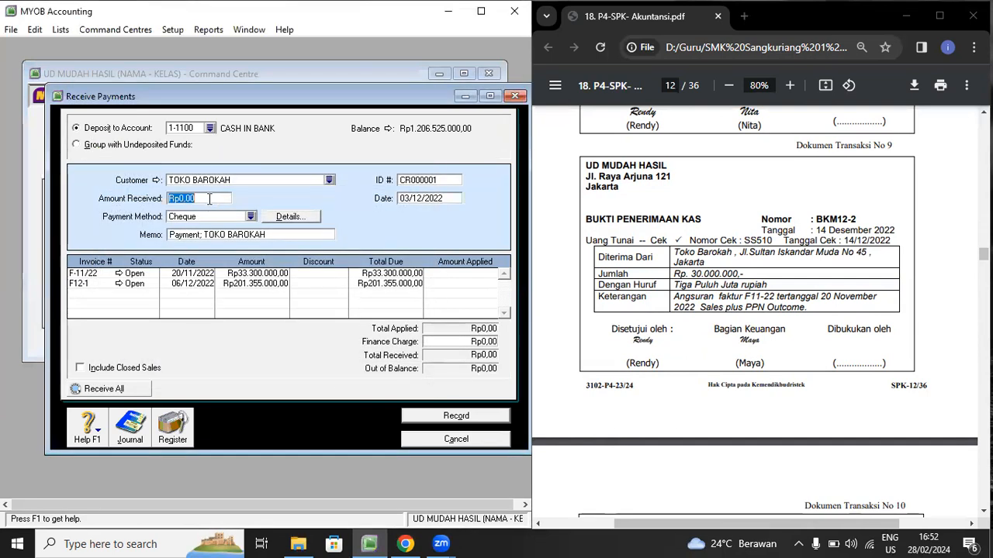
{"action": "type", "text": "30000000"}
{"action": "key", "text": "Tab"}
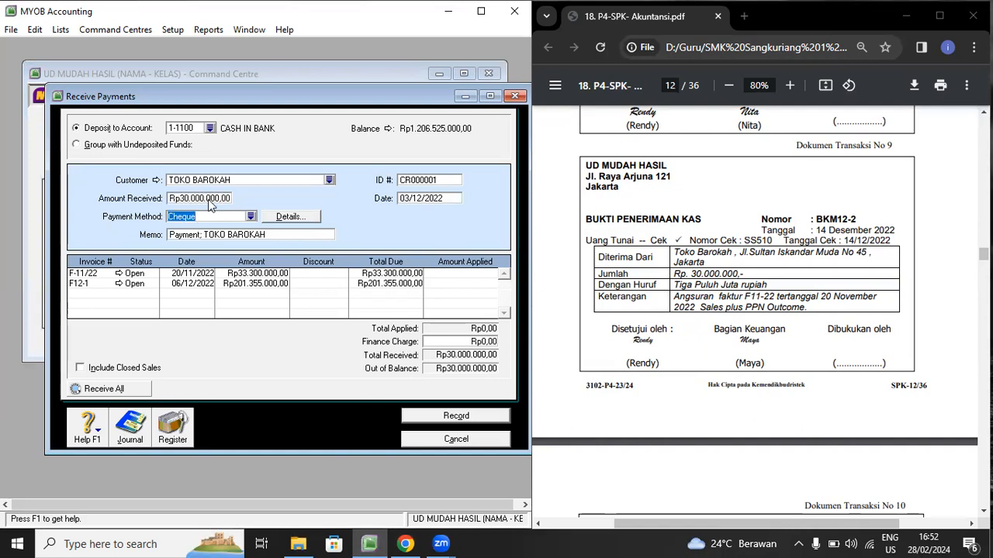
Give the receipt memo ANGSURAN FAKTUR, ID BKM12-2 and date 14/12/2022, apply it to invoice F-11/22 and record it
{"action": "left_click", "coordinate": [221, 234]}
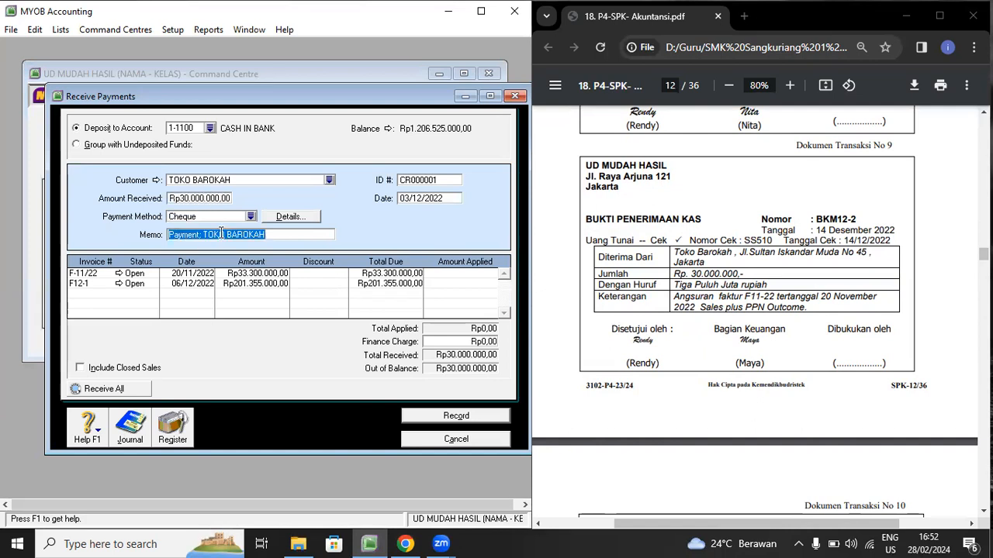
{"action": "type", "text": "ANGSURAN FAKTUR"}
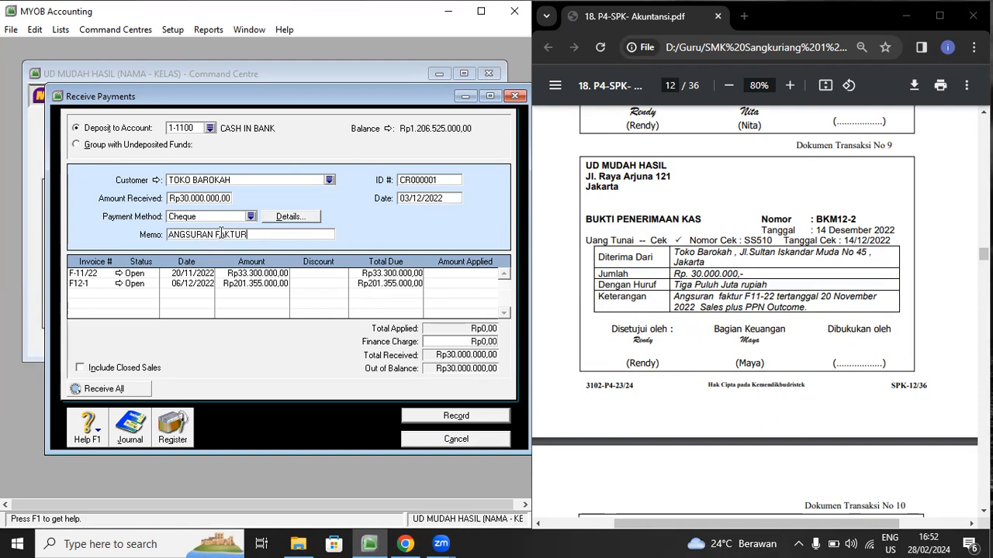
{"action": "left_click", "coordinate": [442, 181]}
{"action": "type", "text": "BK"}
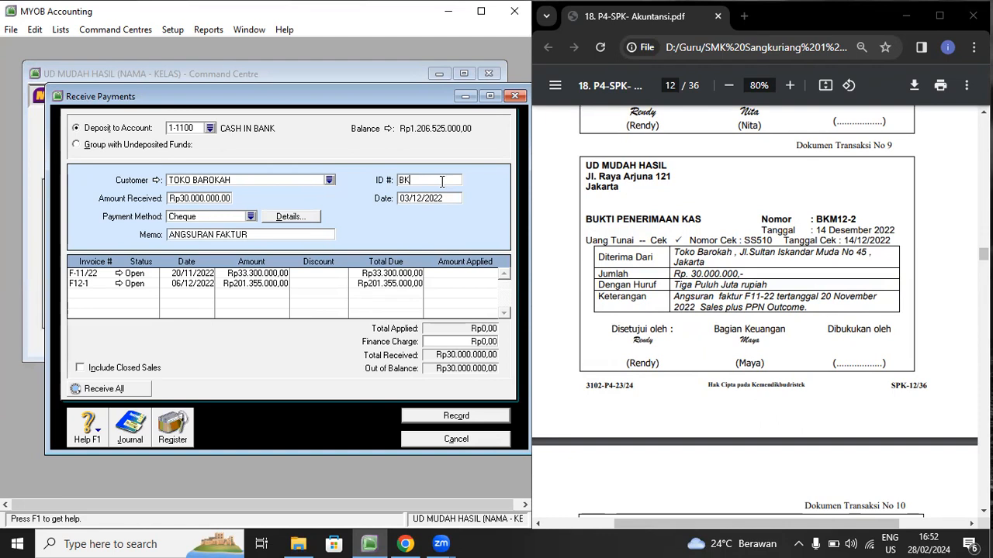
{"action": "type", "text": "M12-2"}
{"action": "key", "text": "Tab"}
{"action": "type", "text": "14/12/2022"}
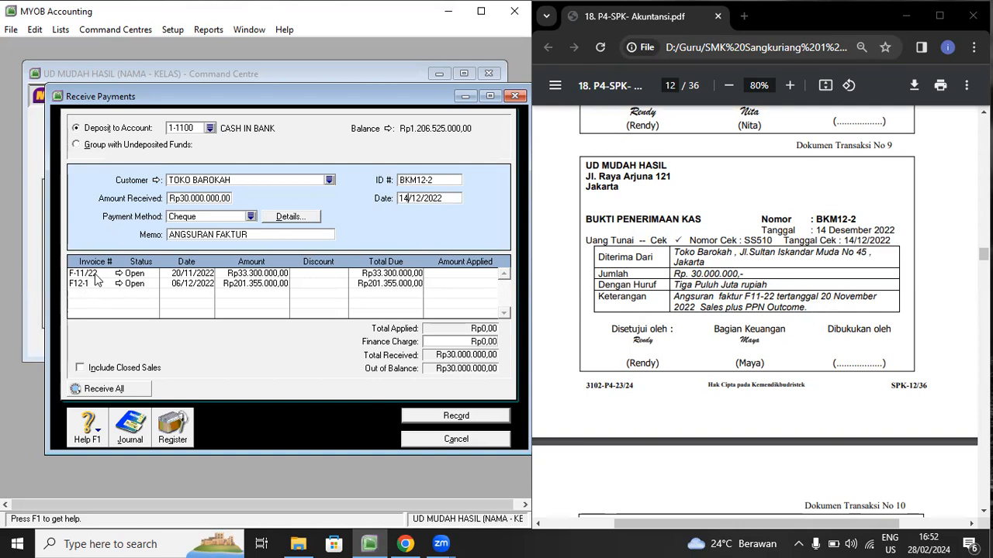
{"action": "left_click", "coordinate": [452, 273]}
{"action": "key", "text": "Tab"}
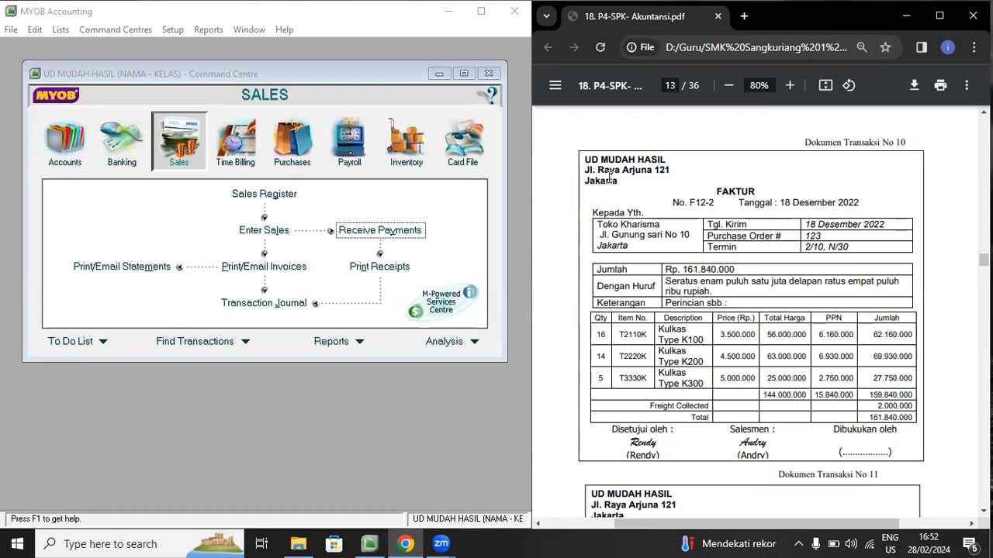
Start a new sales invoice for TOKO KARISMA with invoice number F12-2, date 18/12/2022 and customer PO number 123
{"action": "left_click", "coordinate": [185, 158]}
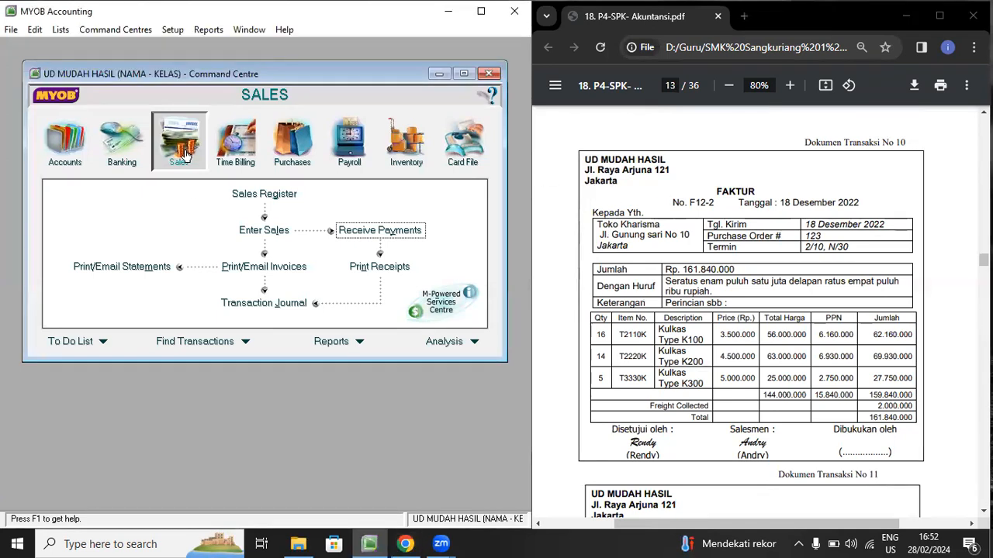
{"action": "left_click", "coordinate": [256, 232]}
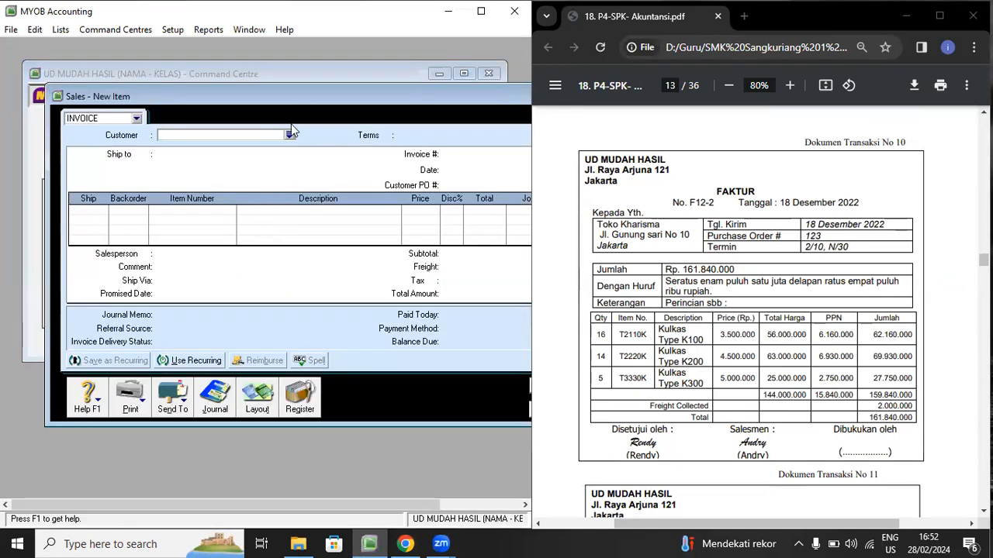
{"action": "left_click_drag", "start_coordinate": [304, 98], "coordinate": [273, 93]}
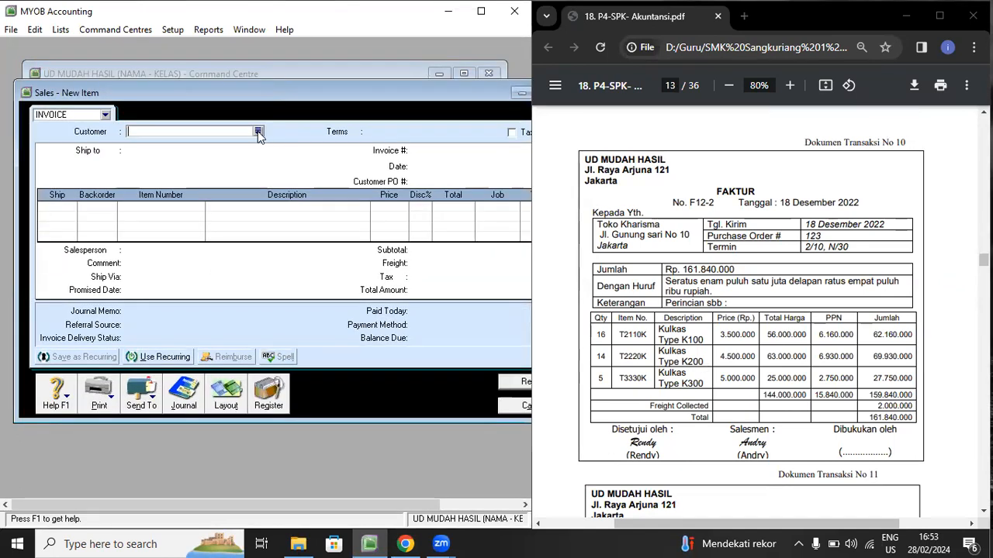
{"action": "left_click", "coordinate": [258, 132]}
{"action": "double_click", "coordinate": [162, 194]}
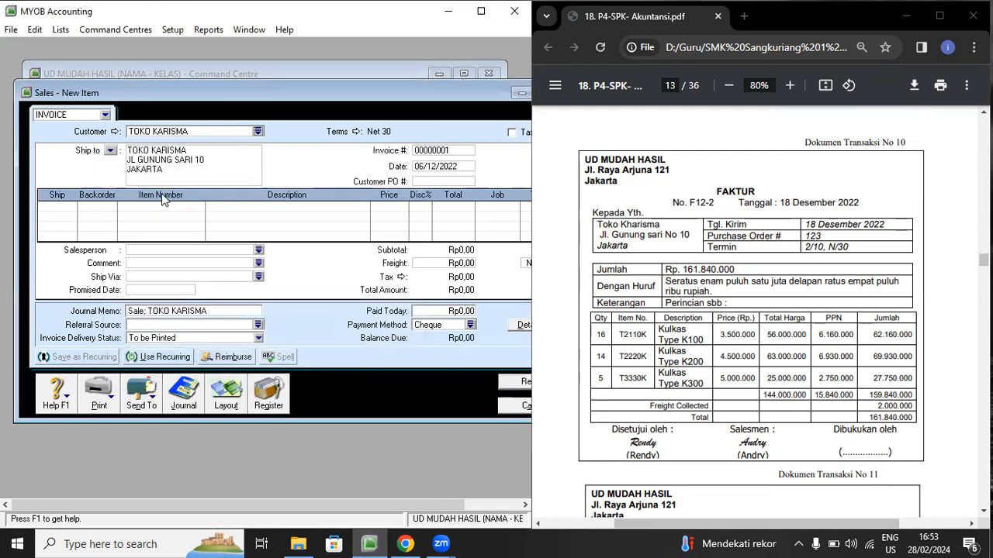
{"action": "left_click", "coordinate": [438, 150]}
{"action": "type", "text": "F12-2"}
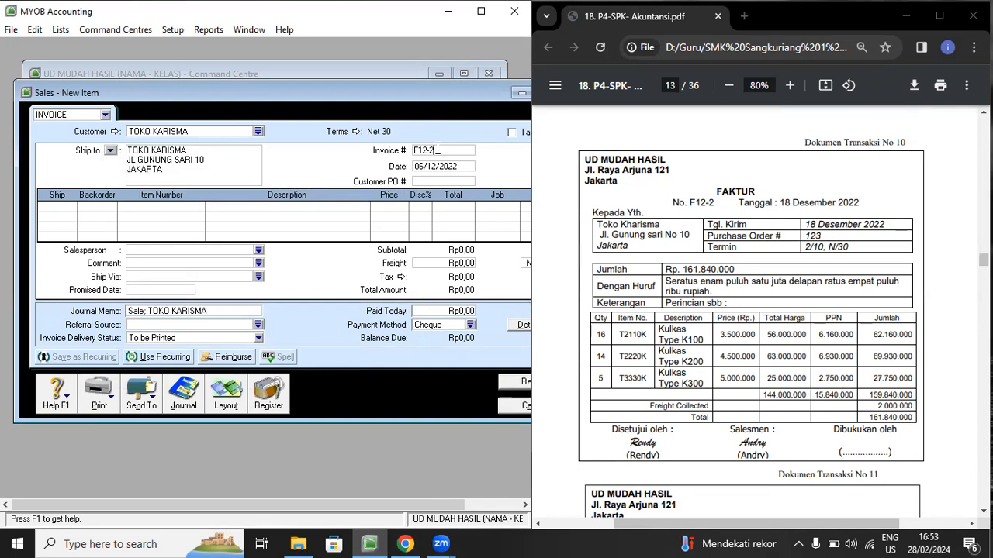
{"action": "left_click", "coordinate": [419, 166]}
{"action": "type", "text": "18"}
{"action": "type", "text": "123"}
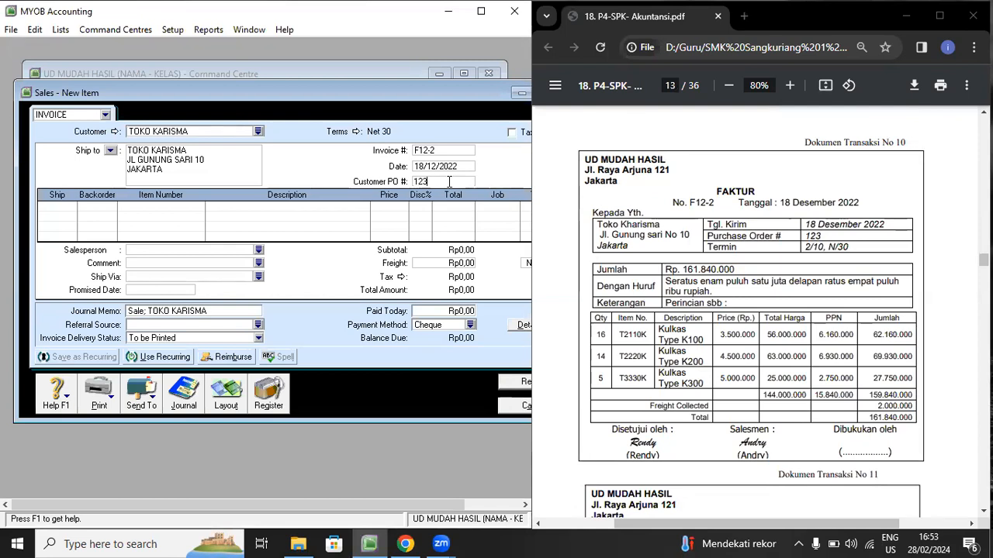
Add an invoice line shipping 16 units of item T2110K
{"action": "left_click", "coordinate": [69, 207]}
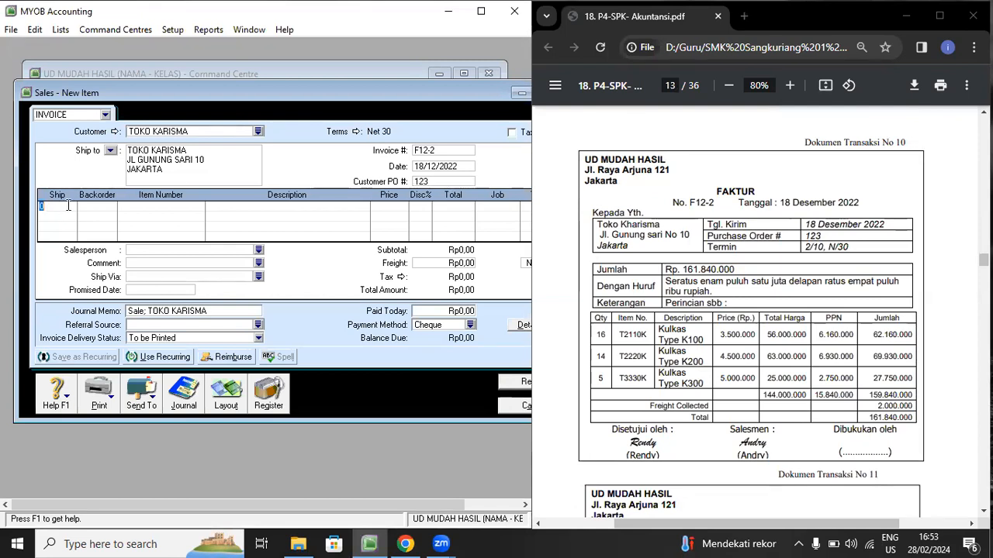
{"action": "type", "text": "16"}
{"action": "key", "text": "Tab"}
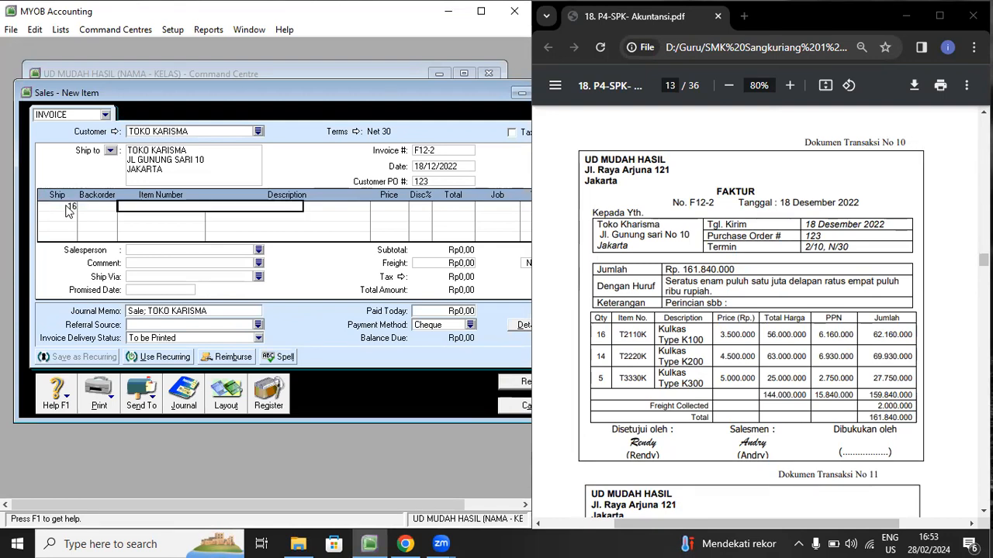
{"action": "type", "text": "T2110K"}
{"action": "key", "text": "Tab"}
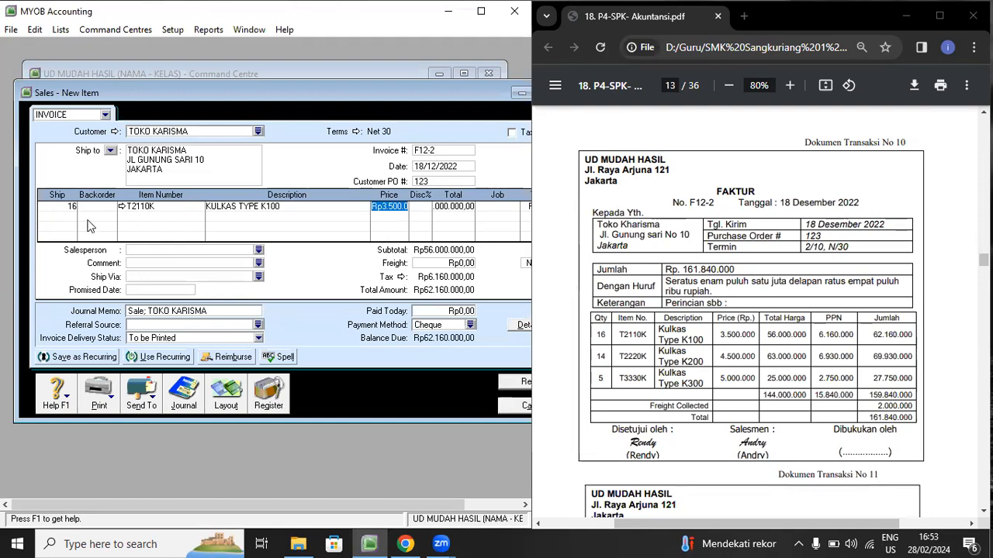
Add a second invoice line shipping 14 units of item T2220K
{"action": "left_click", "coordinate": [62, 217]}
{"action": "type", "text": "14"}
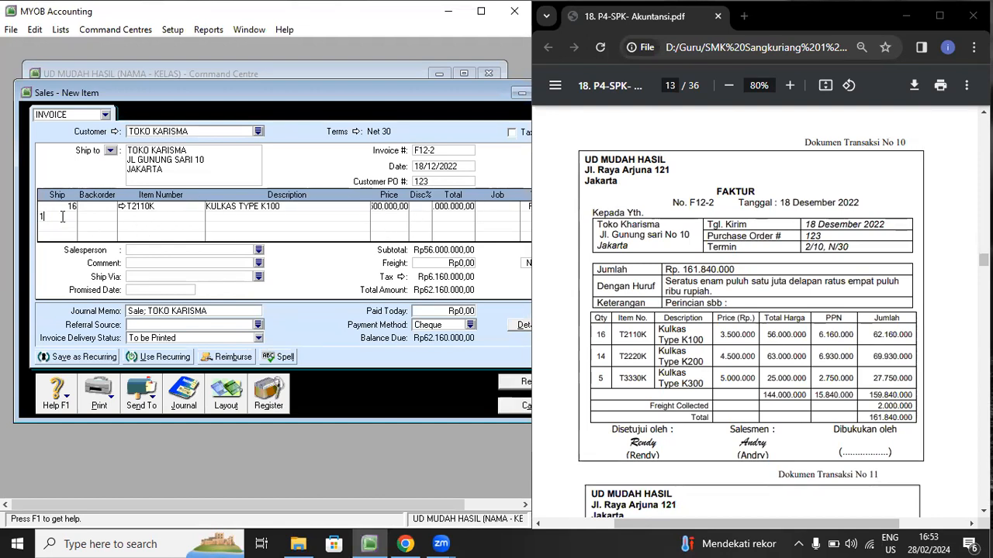
{"action": "key", "text": "Tab"}
{"action": "key", "text": "Tab"}
{"action": "type", "text": "T2220K"}
{"action": "key", "text": "Tab"}
Add a third invoice line shipping 5 units of item T3330K
{"action": "left_click", "coordinate": [73, 225]}
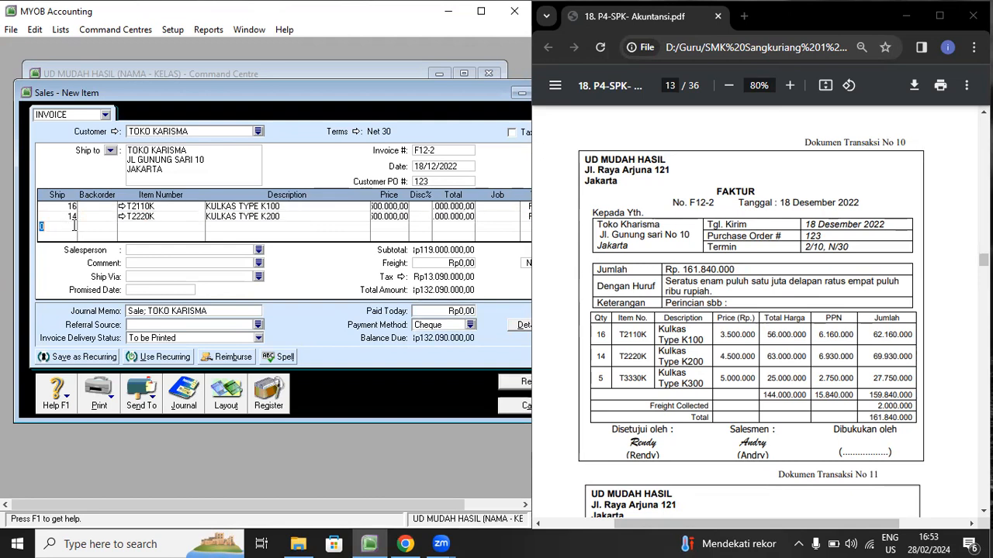
{"action": "left_click", "coordinate": [389, 217]}
{"action": "left_click", "coordinate": [64, 225]}
{"action": "type", "text": "5"}
{"action": "key", "text": "Tab"}
{"action": "type", "text": "T3330K"}
{"action": "key", "text": "Tab"}
{"action": "key", "text": "Tab"}
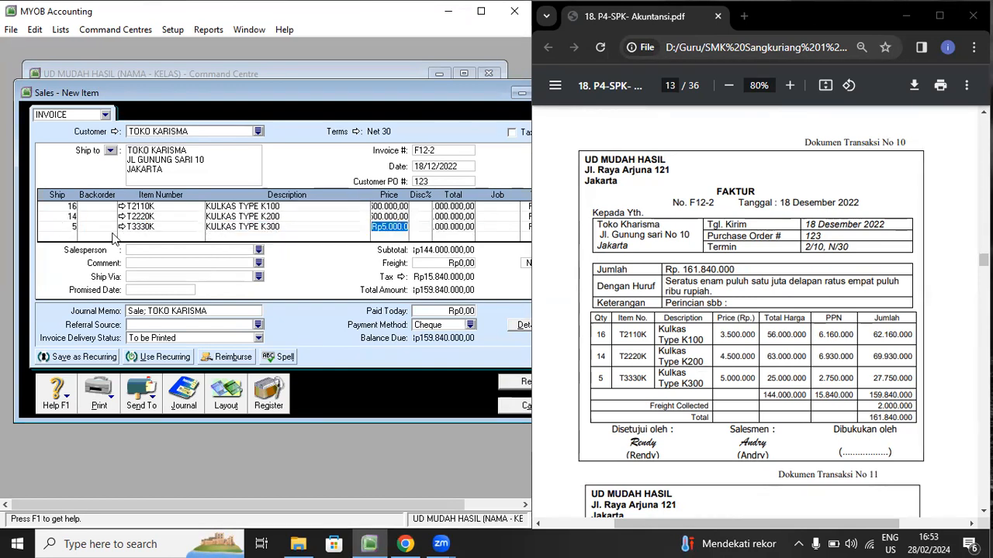
Enter freight of Rp2.000.000 on the invoice and compare its total amount with Dokumen Transaksi No 10
{"action": "left_click", "coordinate": [461, 264]}
{"action": "type", "text": "2.000.000"}
{"action": "key", "text": "Tab"}
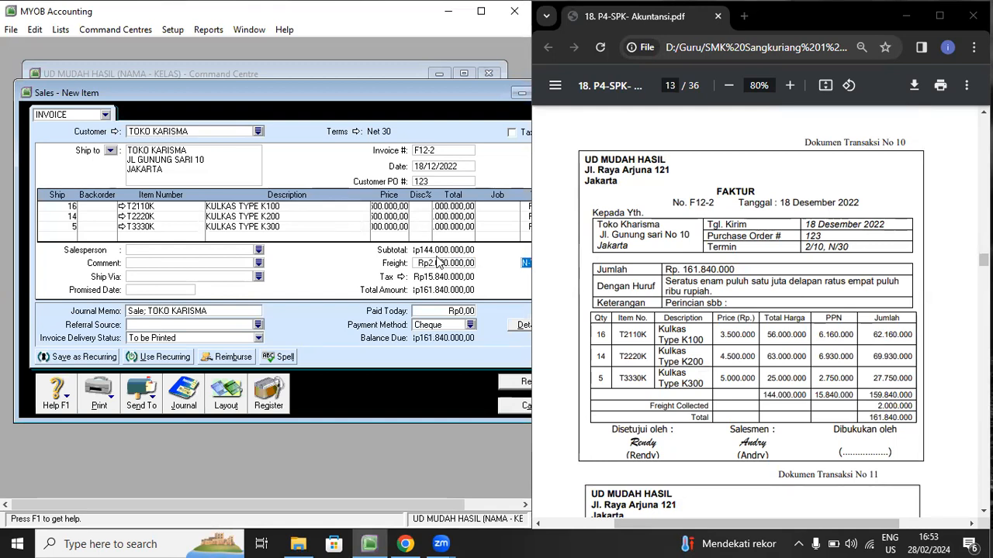
{"action": "left_click_drag", "start_coordinate": [444, 98], "coordinate": [373, 99]}
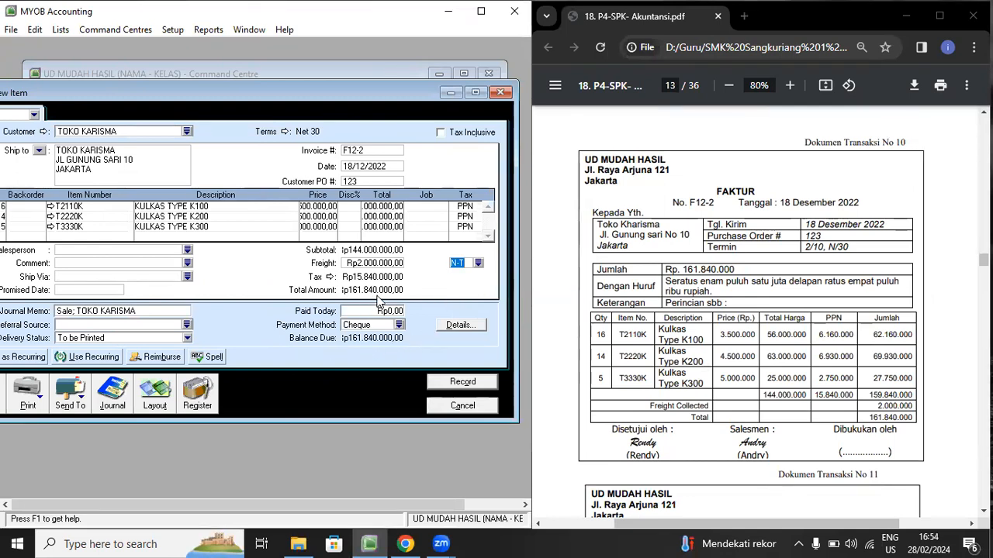
{"action": "left_click", "coordinate": [874, 419]}
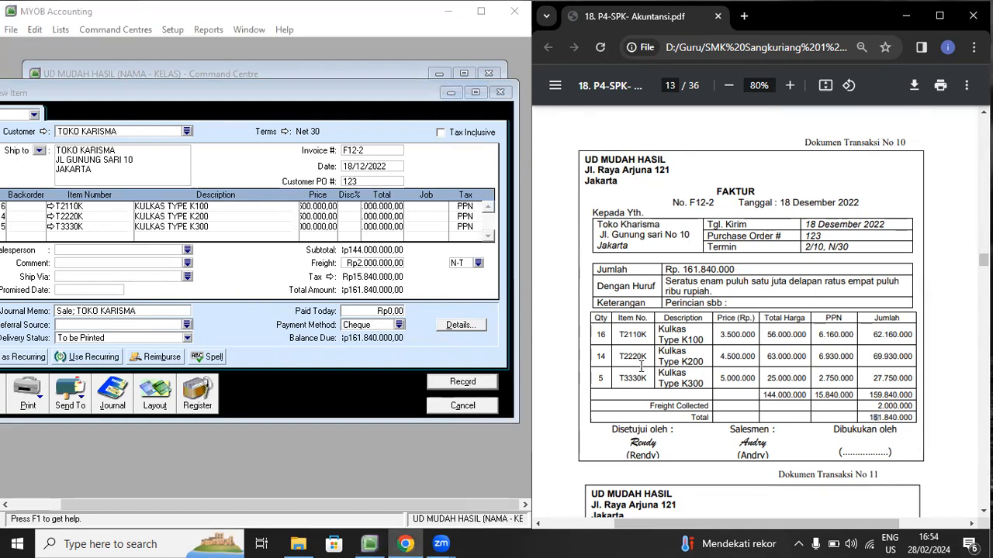
{"action": "left_click", "coordinate": [296, 103]}
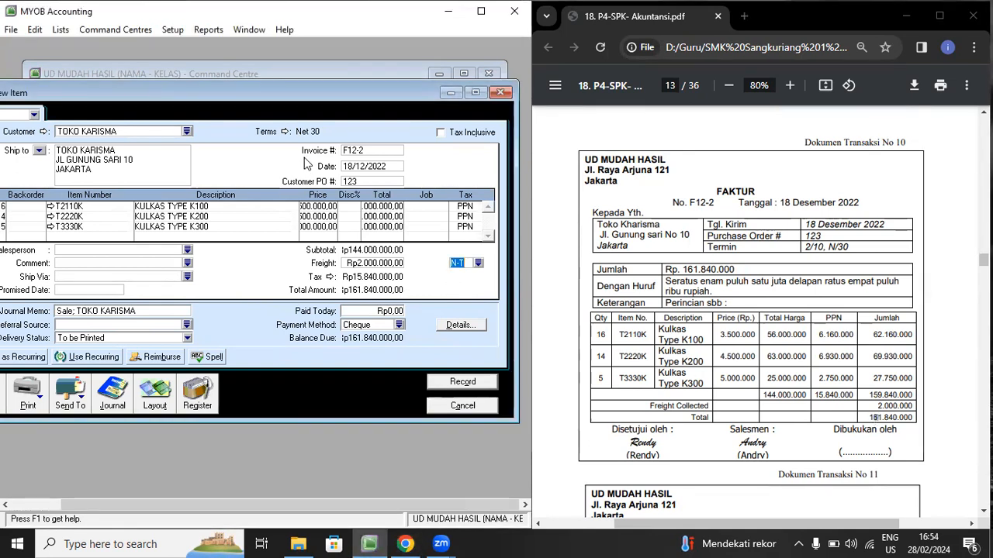
Review the recap of the sales invoice's journal entries, record invoice F12-2 and close the sales entry window
{"action": "key", "text": "ctrl+r"}
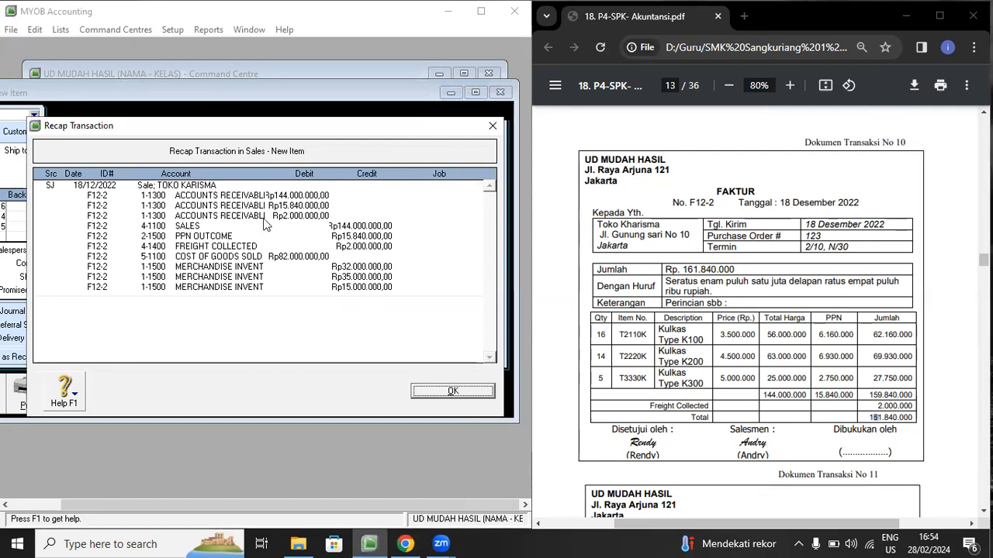
{"action": "left_click", "coordinate": [425, 400]}
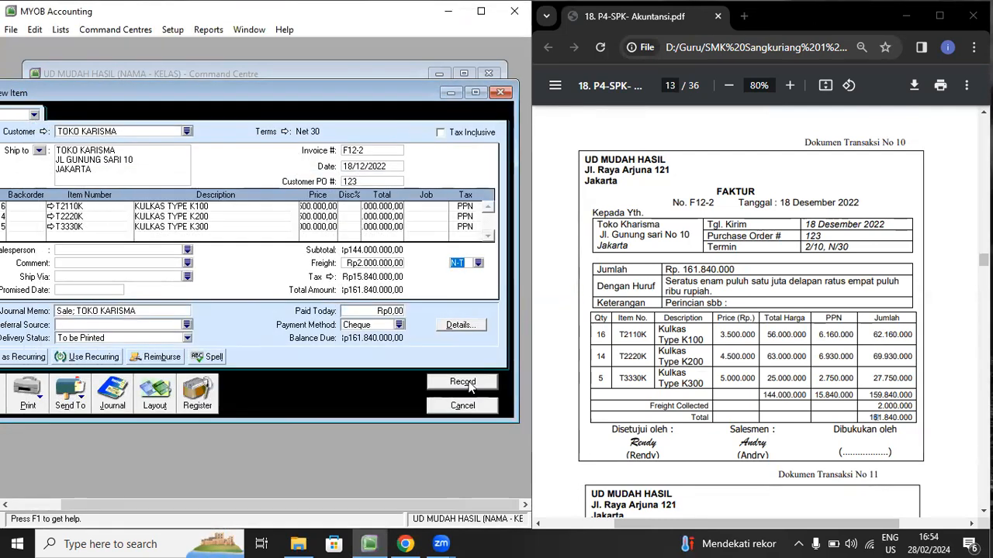
{"action": "left_click", "coordinate": [464, 383]}
{"action": "left_click", "coordinate": [460, 407]}
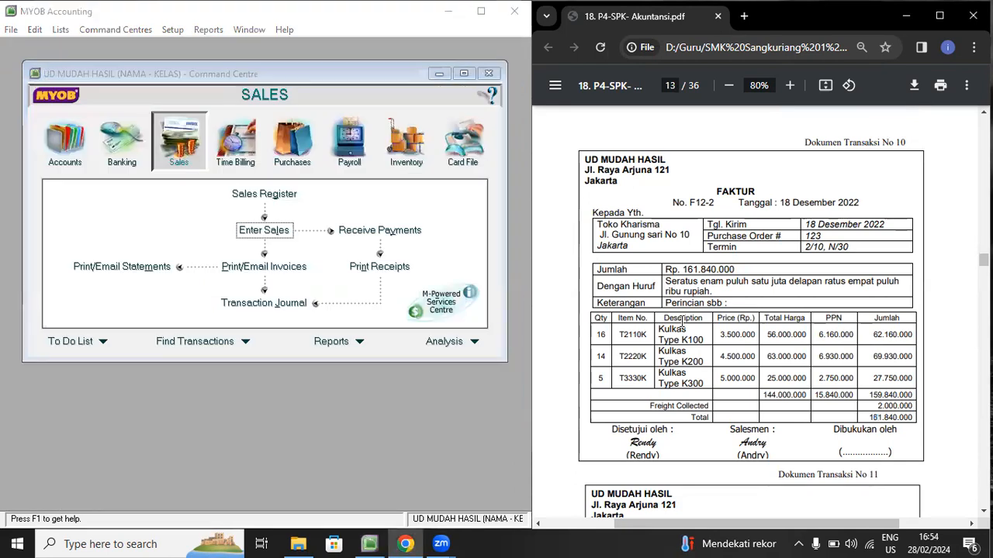
Bring up Dokumen Transaksi No 11 in the PDF and switch to the Purchases command centre
{"action": "scroll", "coordinate": [743, 309], "scroll_direction": "down", "scroll_amount": 3}
{"action": "scroll", "coordinate": [742, 309], "scroll_direction": "down", "scroll_amount": 3}
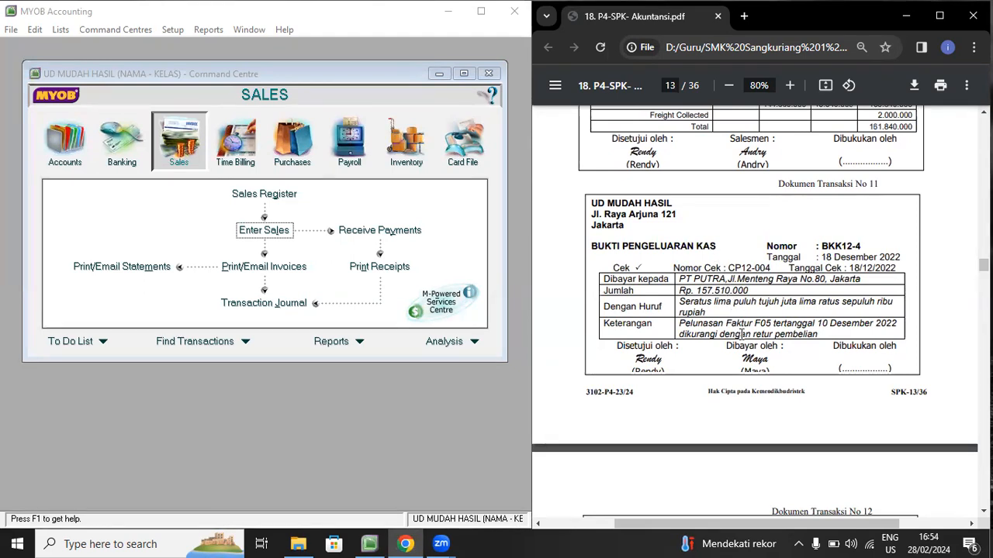
{"action": "left_click", "coordinate": [307, 159]}
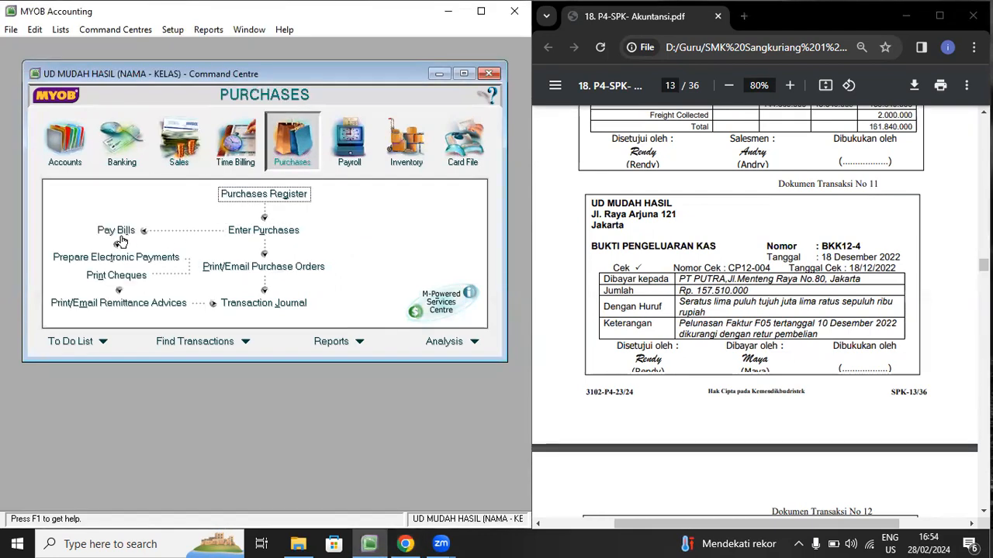